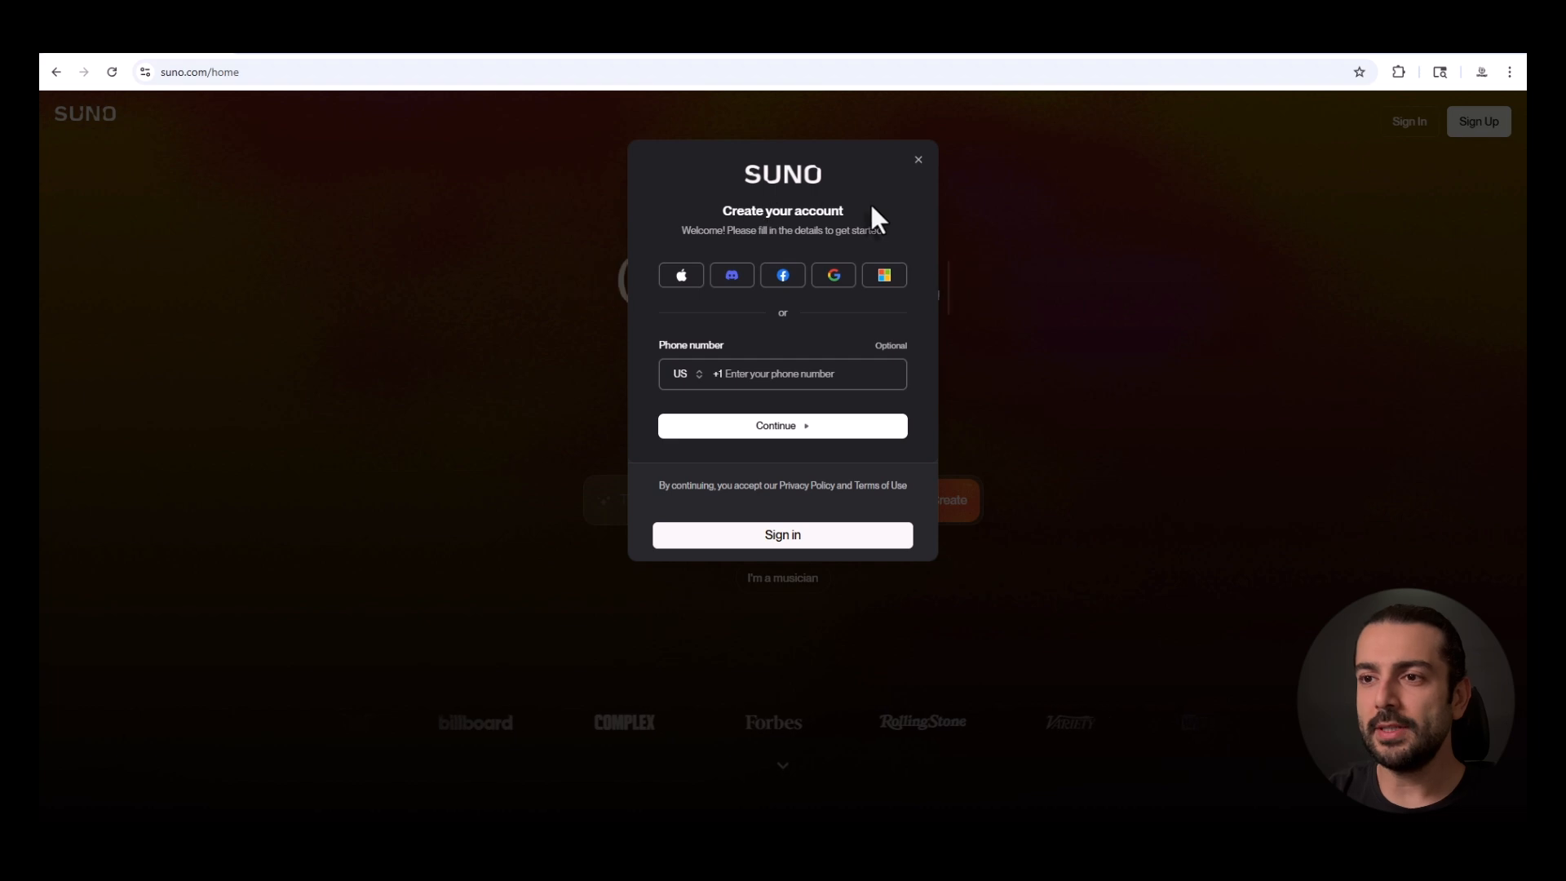
Sign up with Google and get through onboarding, skipping the genre, profile and birthday questions and dismissing the profile reminder.
click(840, 285)
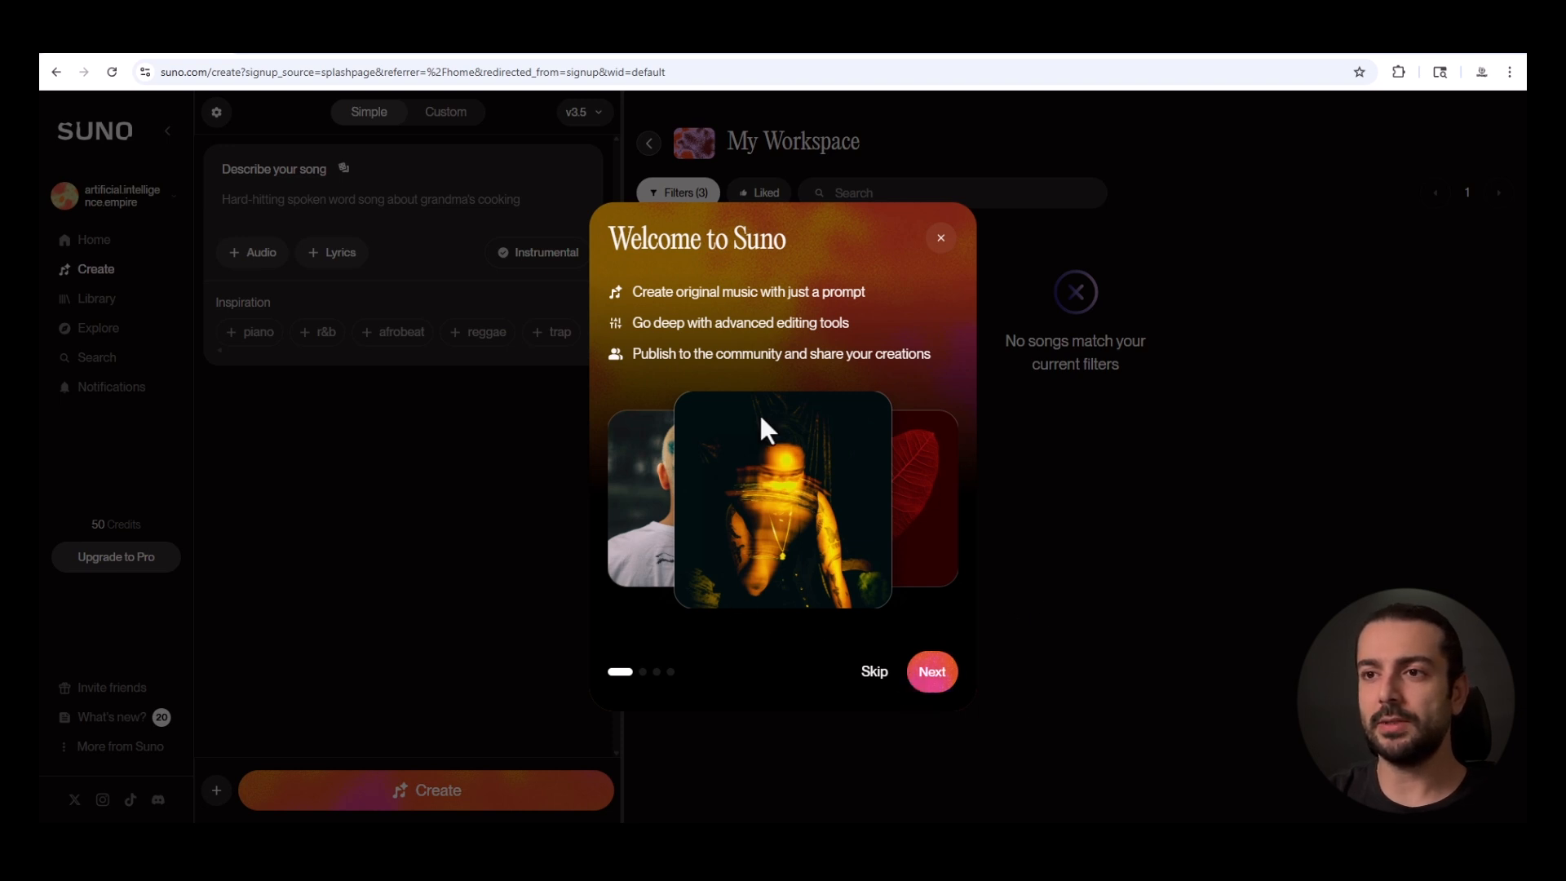
click(934, 678)
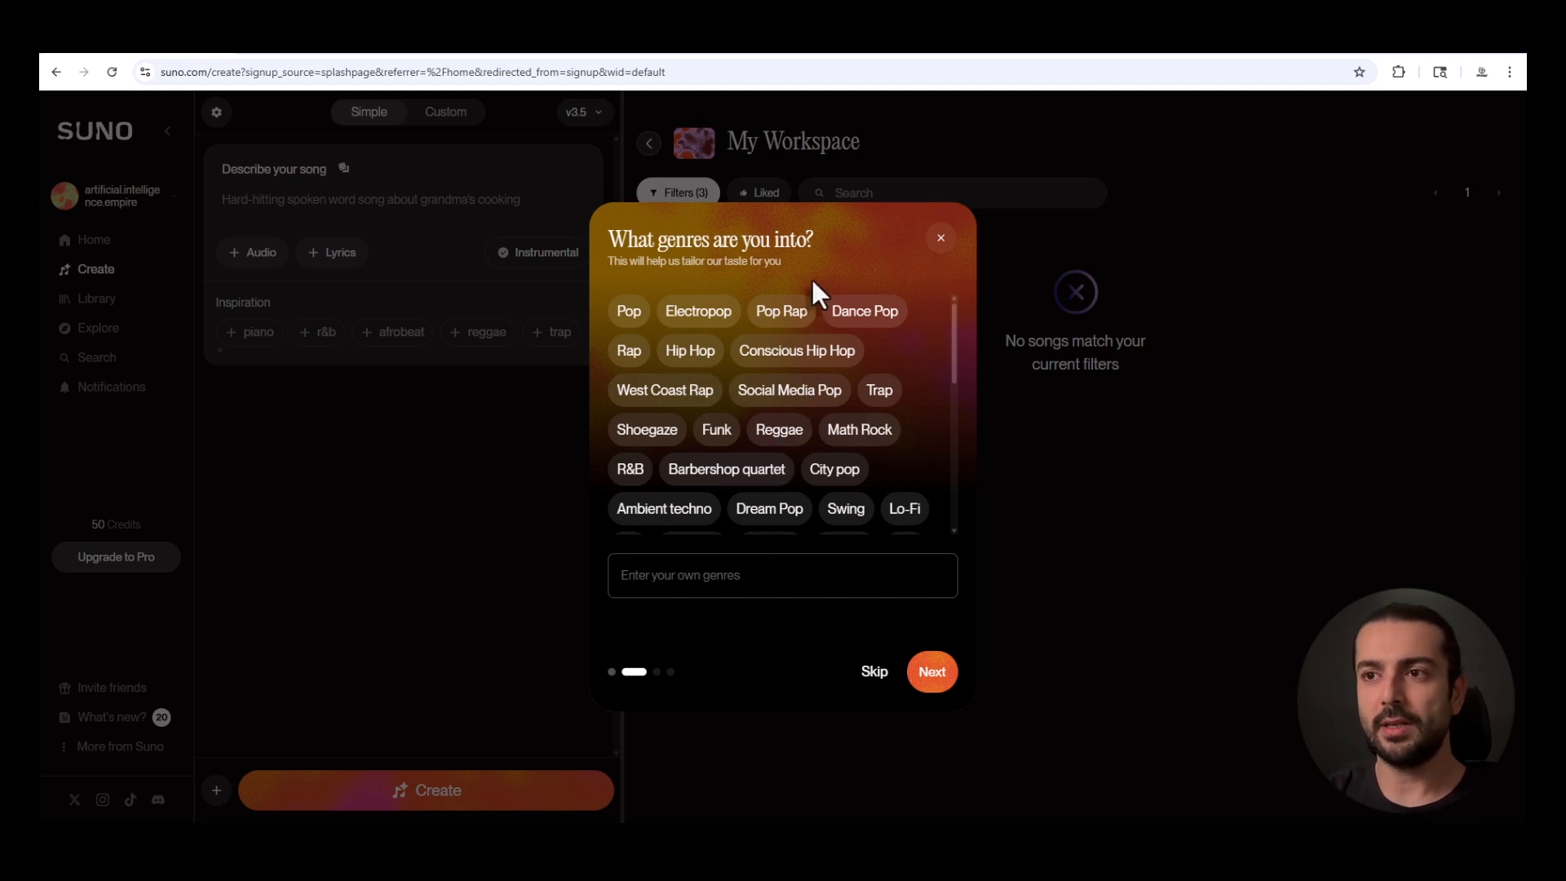
scroll(839, 384, down, 2)
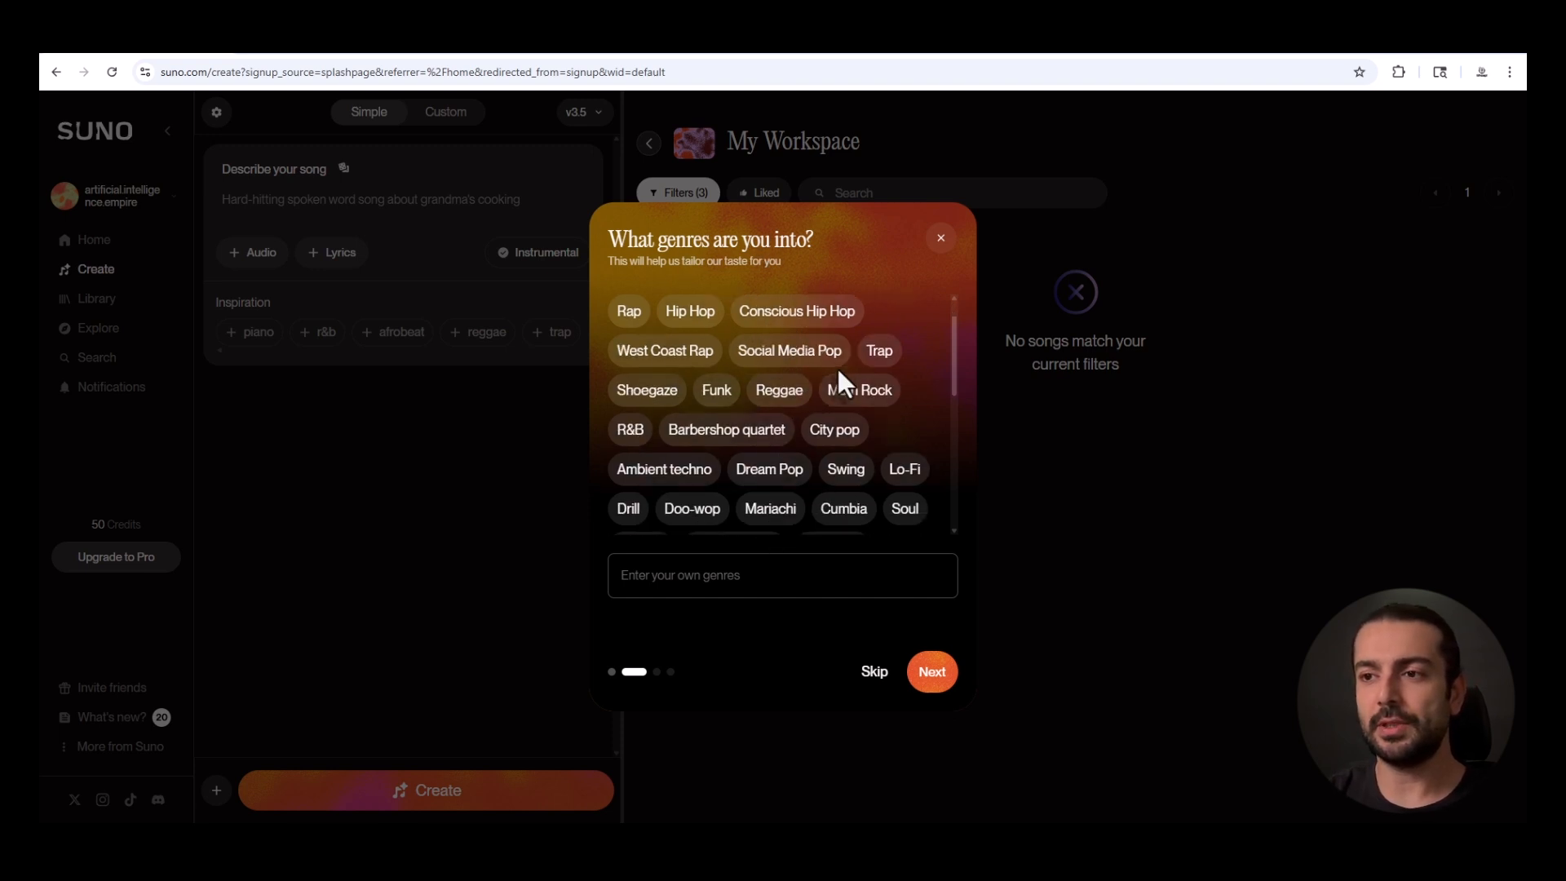
scroll(857, 445, down, 3)
click(873, 673)
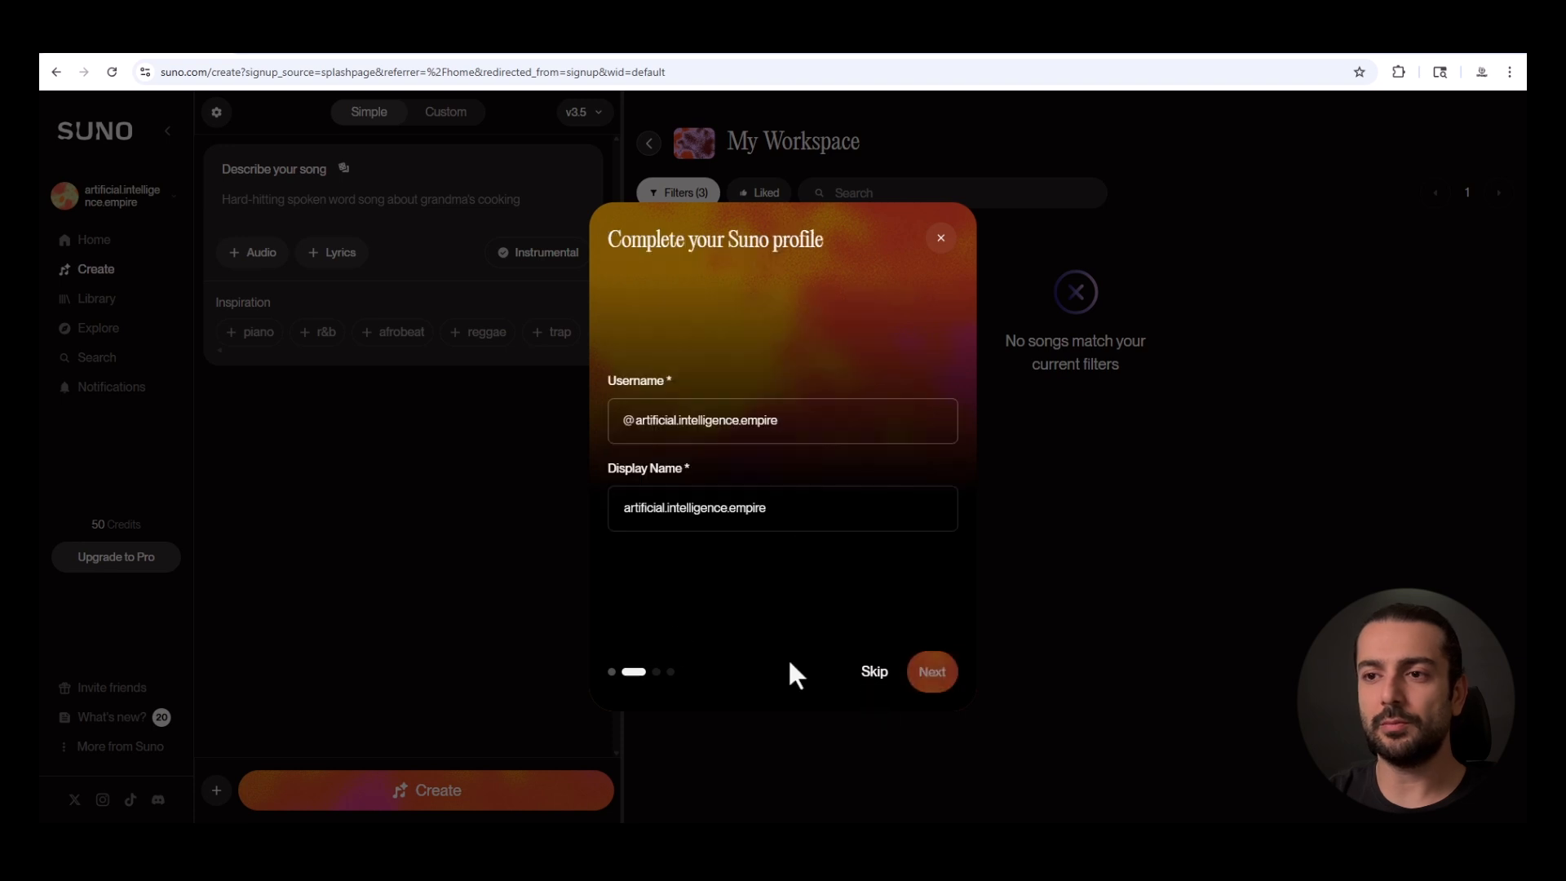
click(874, 672)
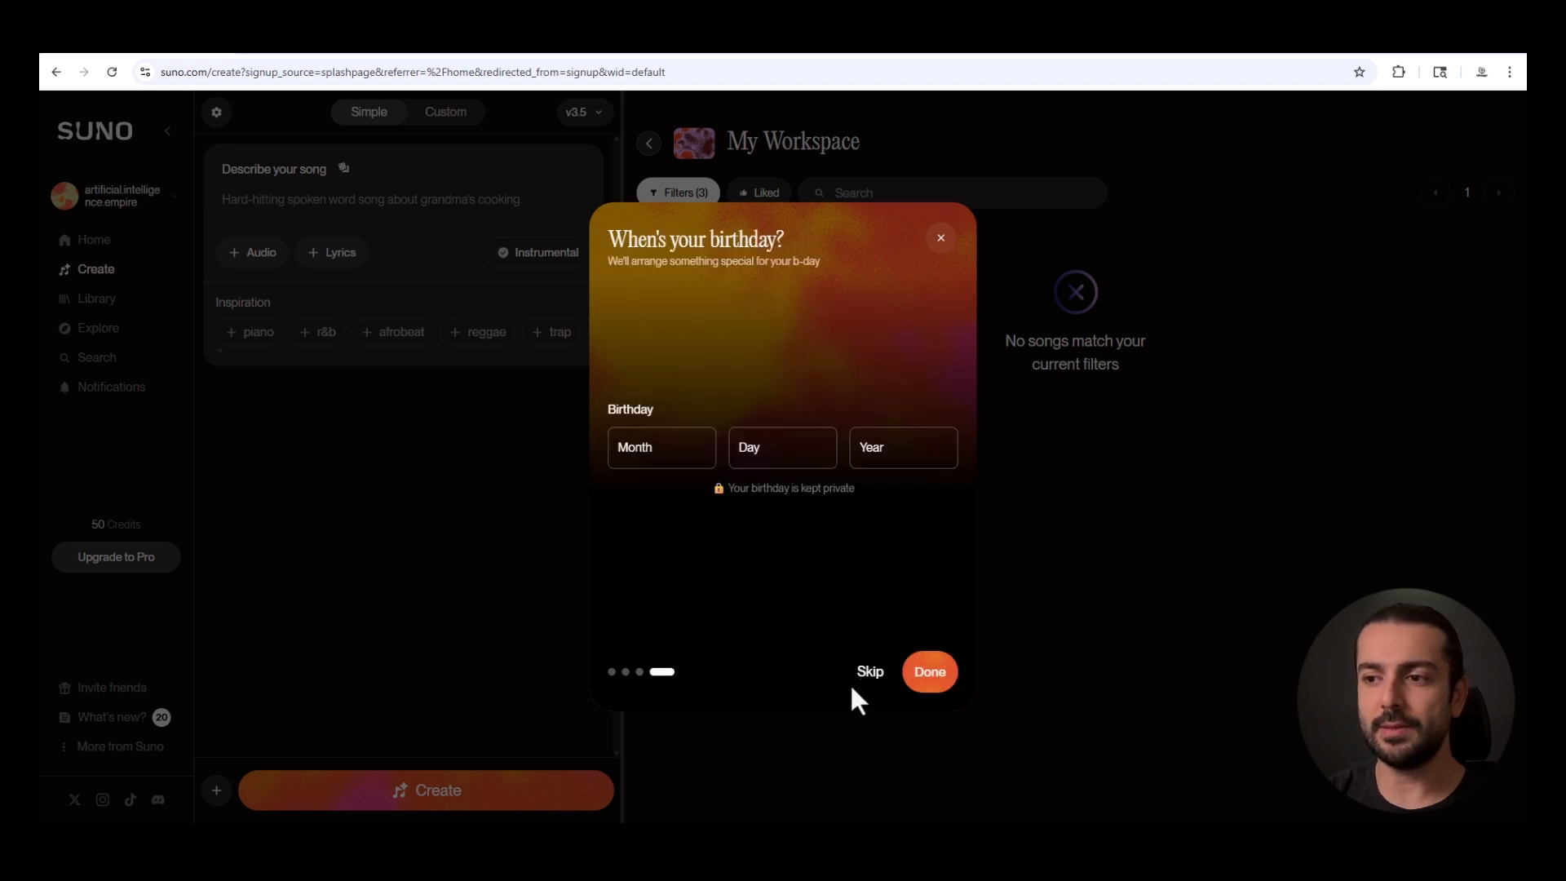
click(870, 674)
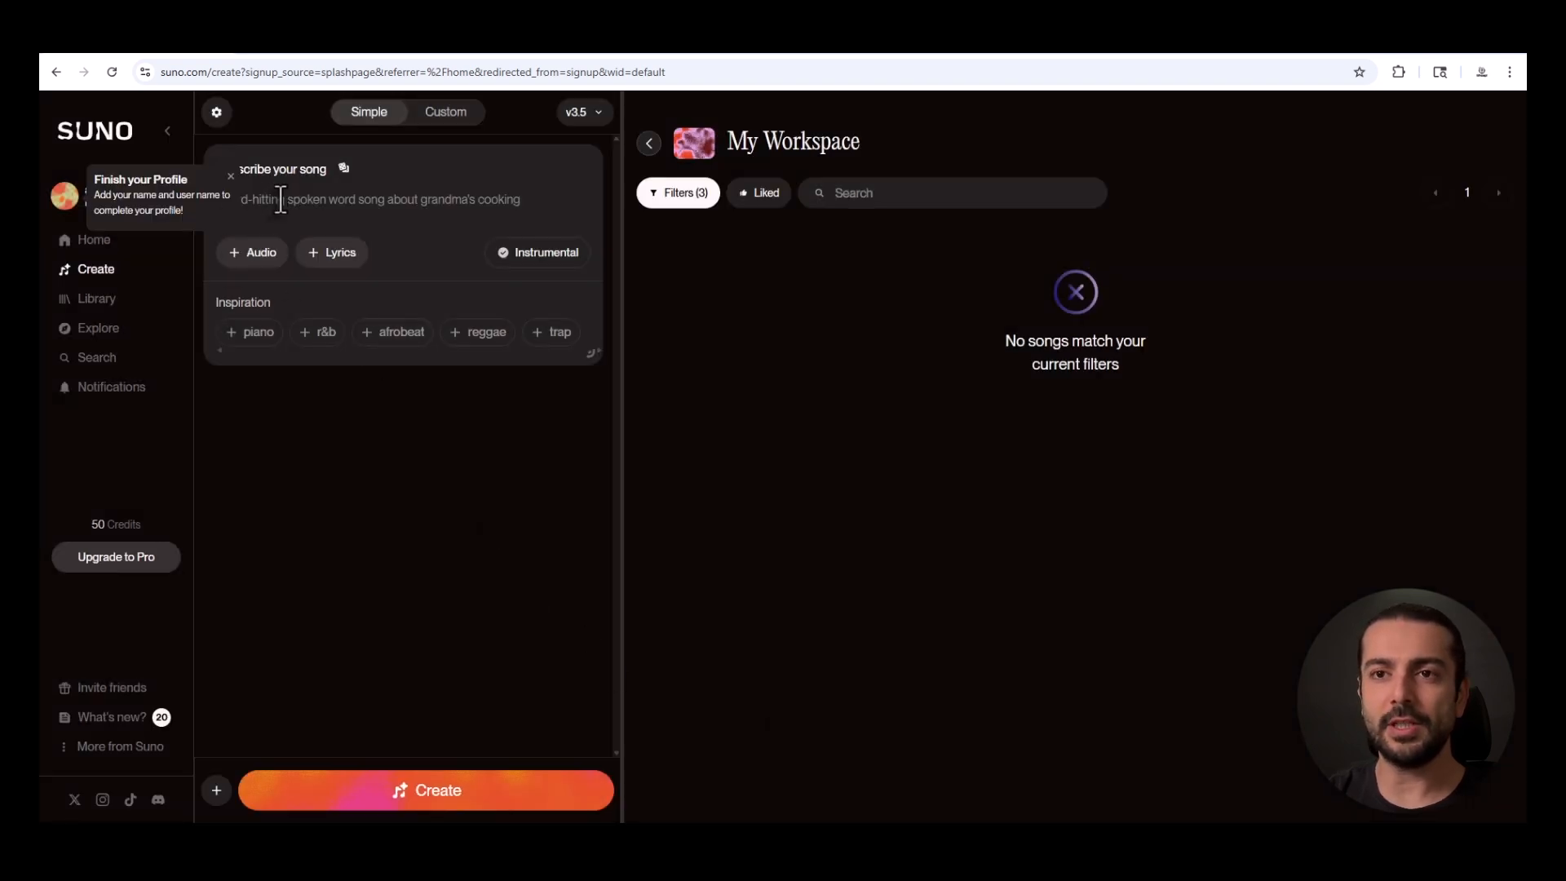
click(231, 176)
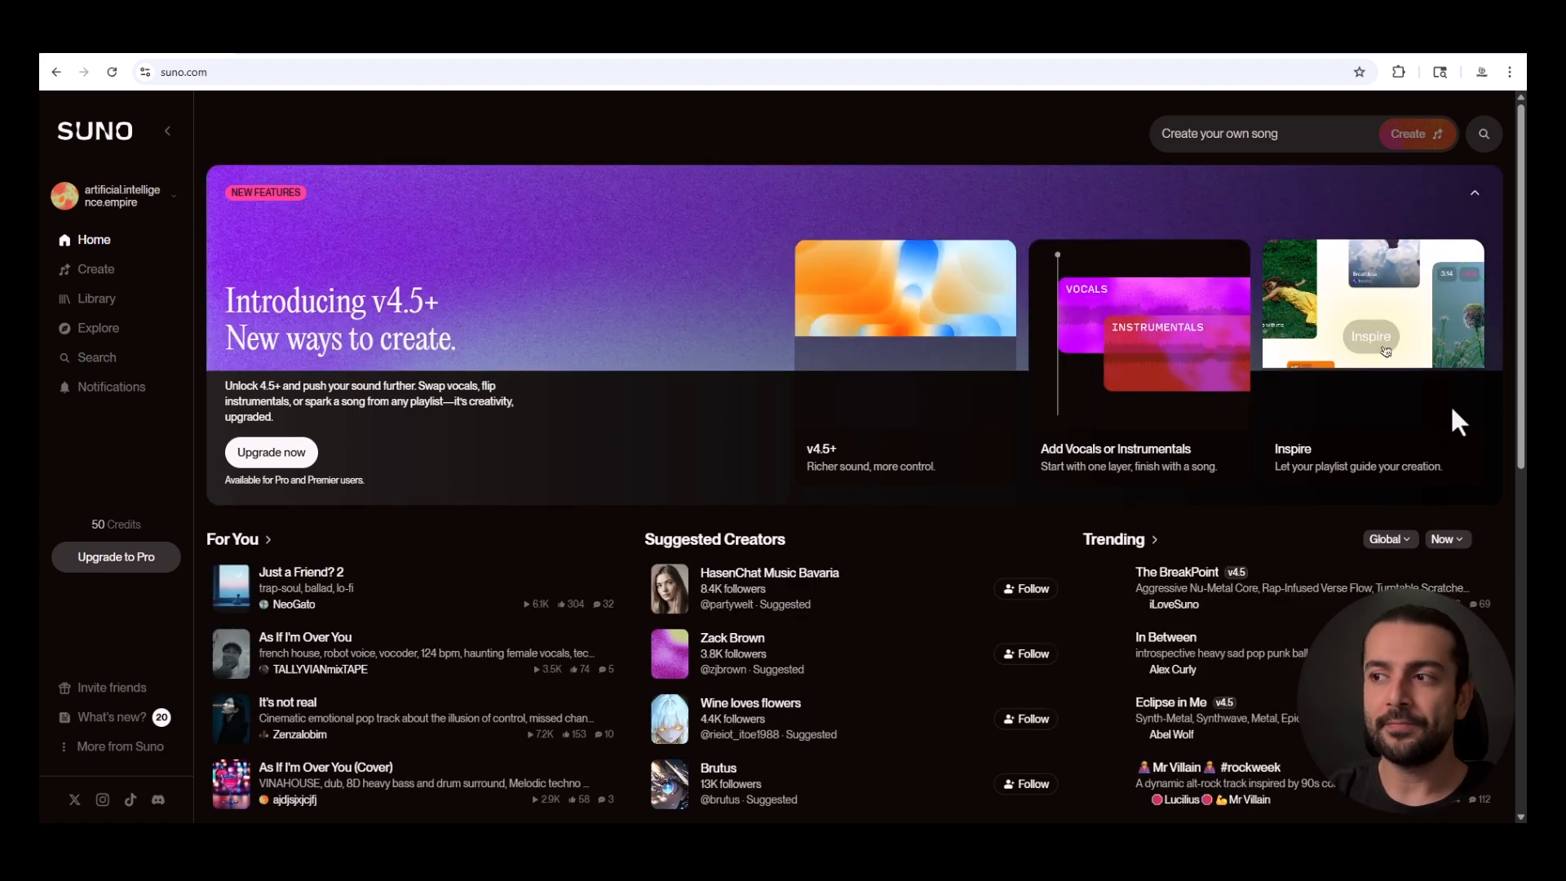
Browse the home page's For You, Suggested Creators, Trending and Best of v4.5 sections.
scroll(1451, 410, down, 4)
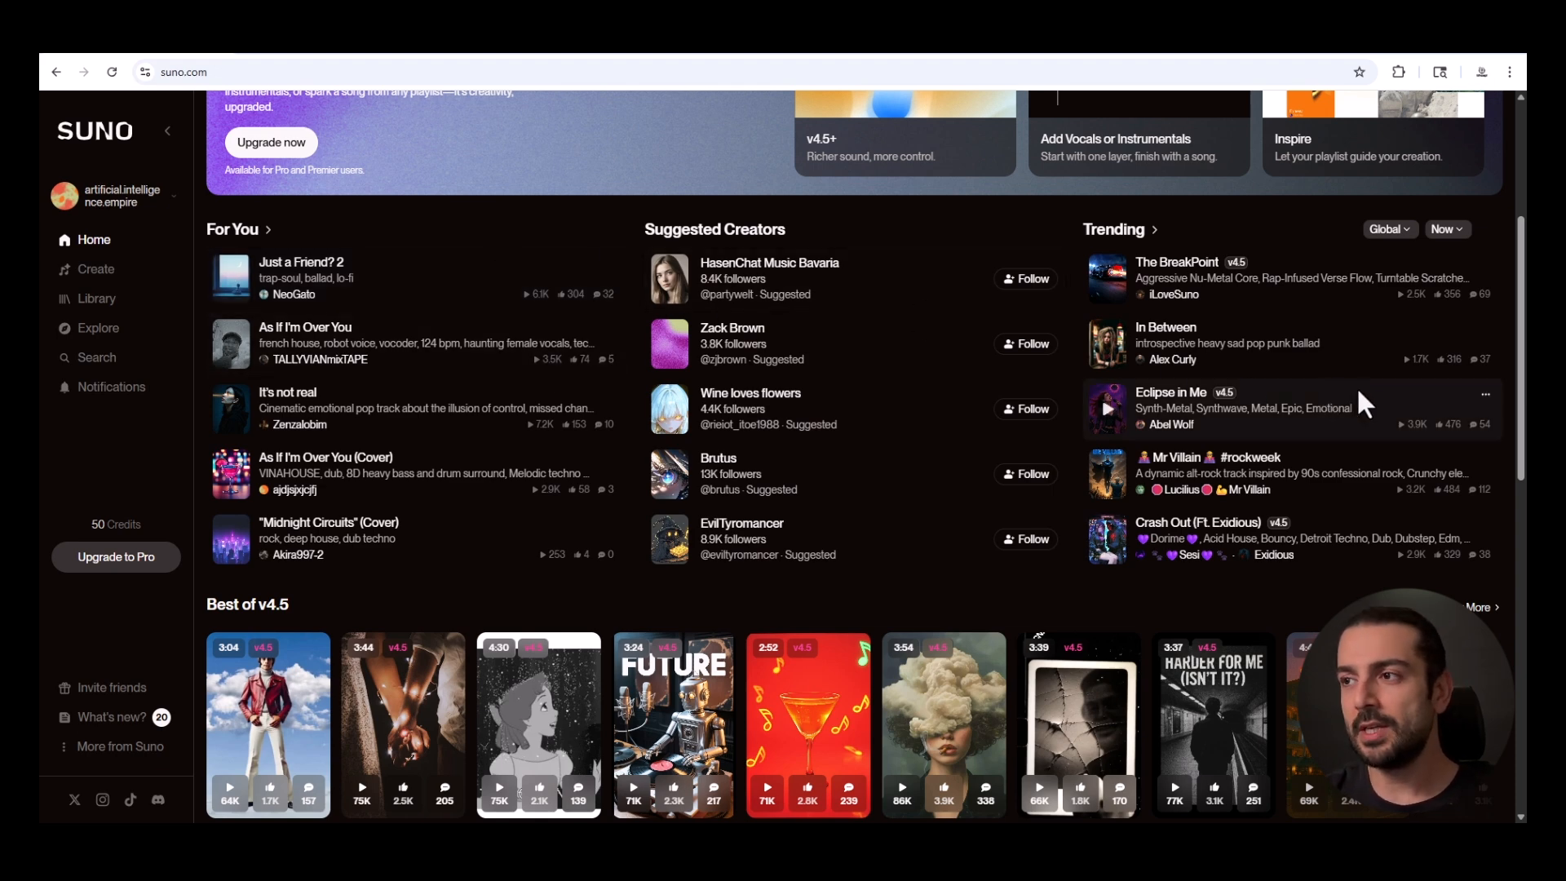
scroll(1357, 388, up, 4)
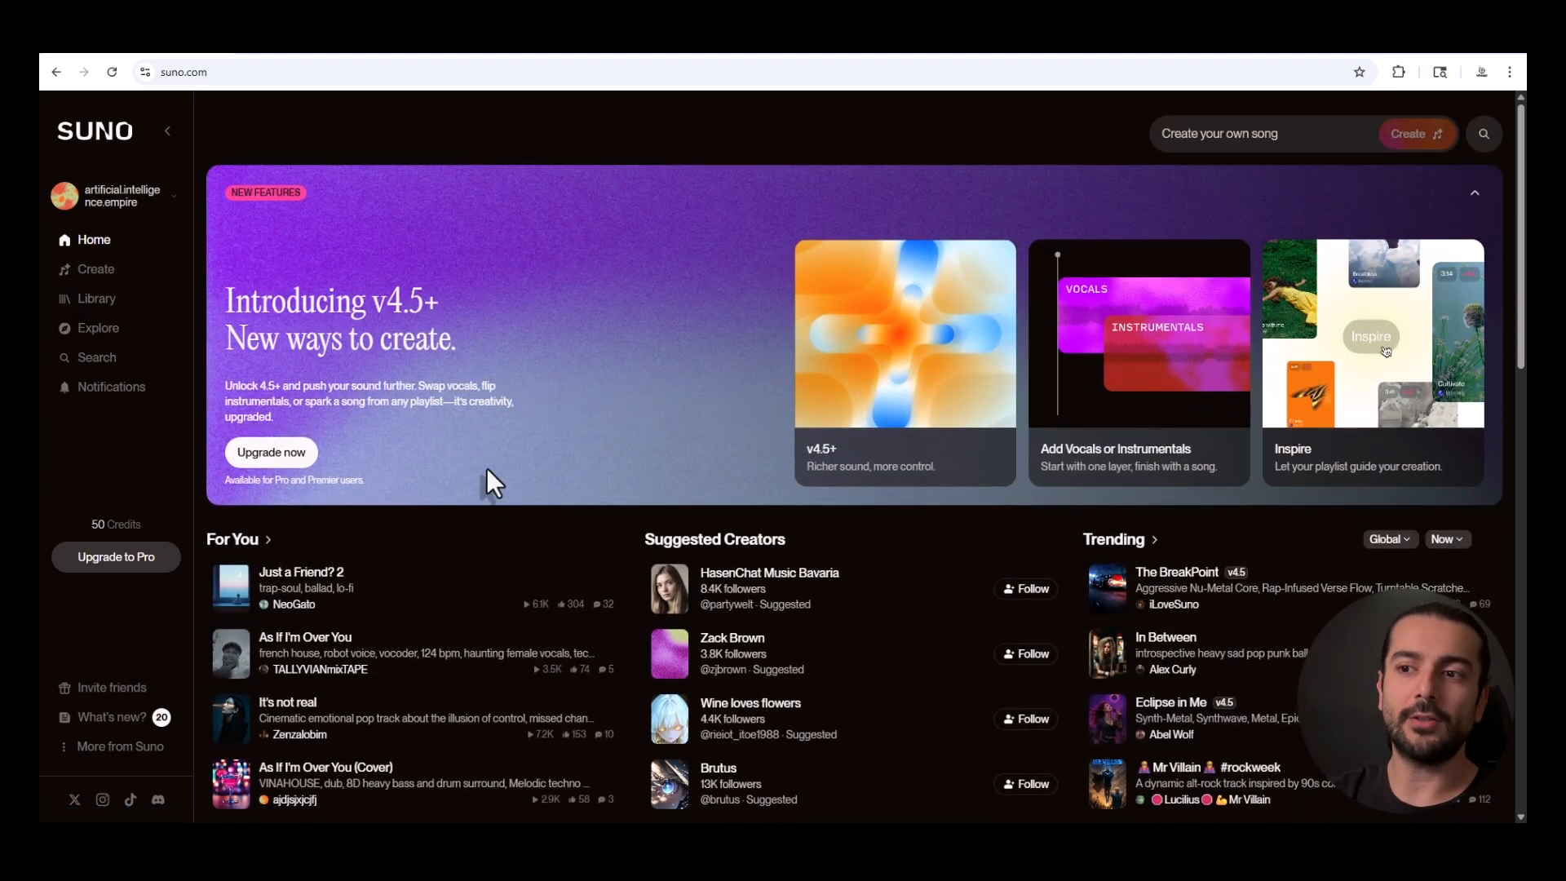
scroll(496, 521, down, 3)
scroll(497, 524, down, 3)
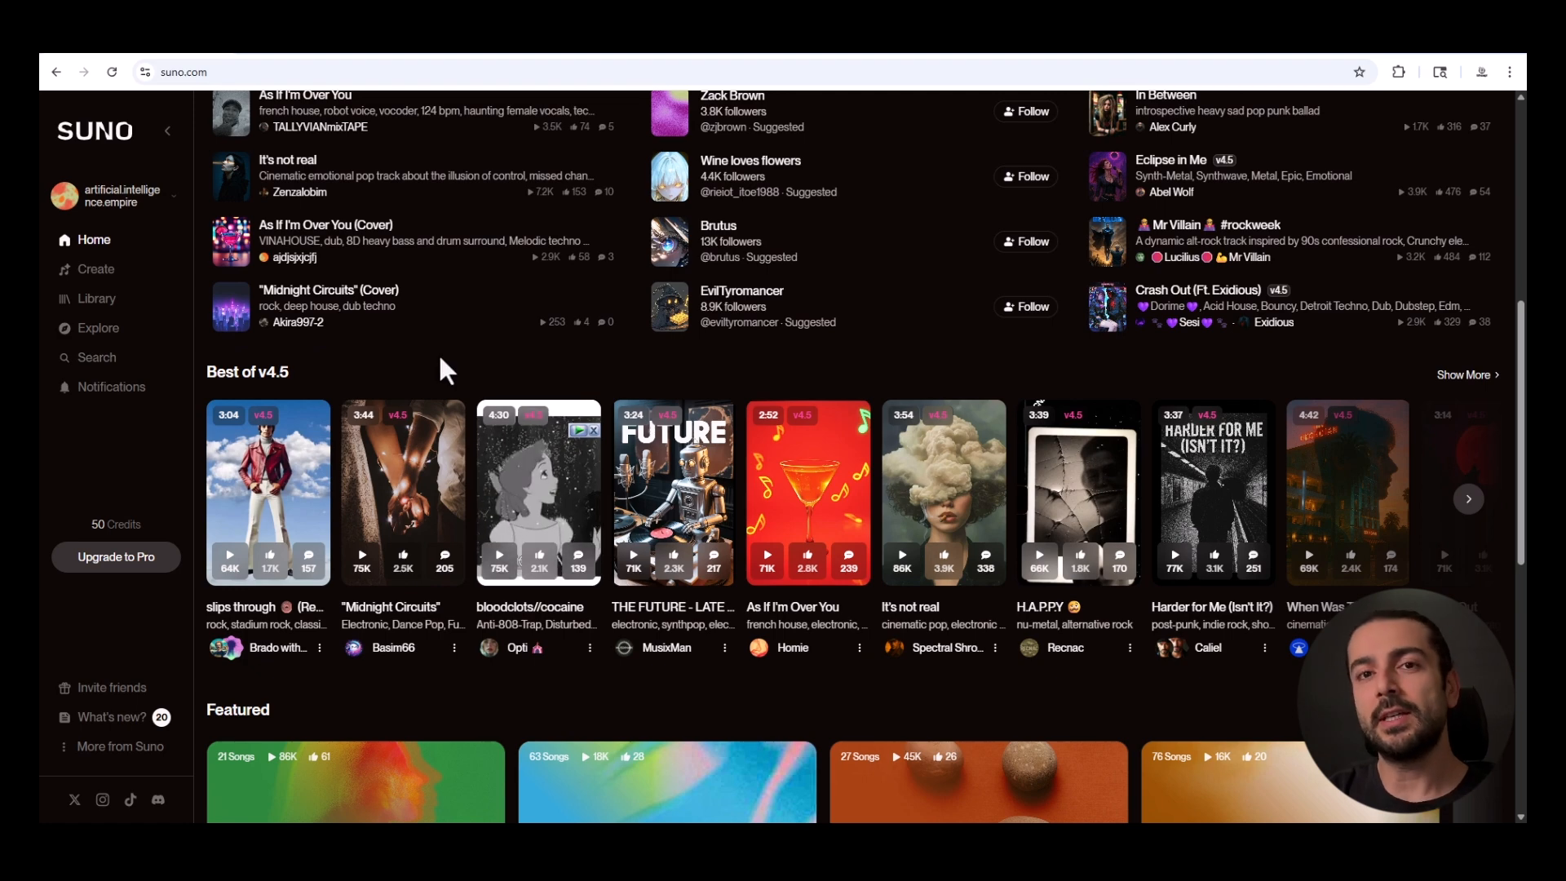
scroll(734, 548, down, 5)
scroll(668, 501, up, 6)
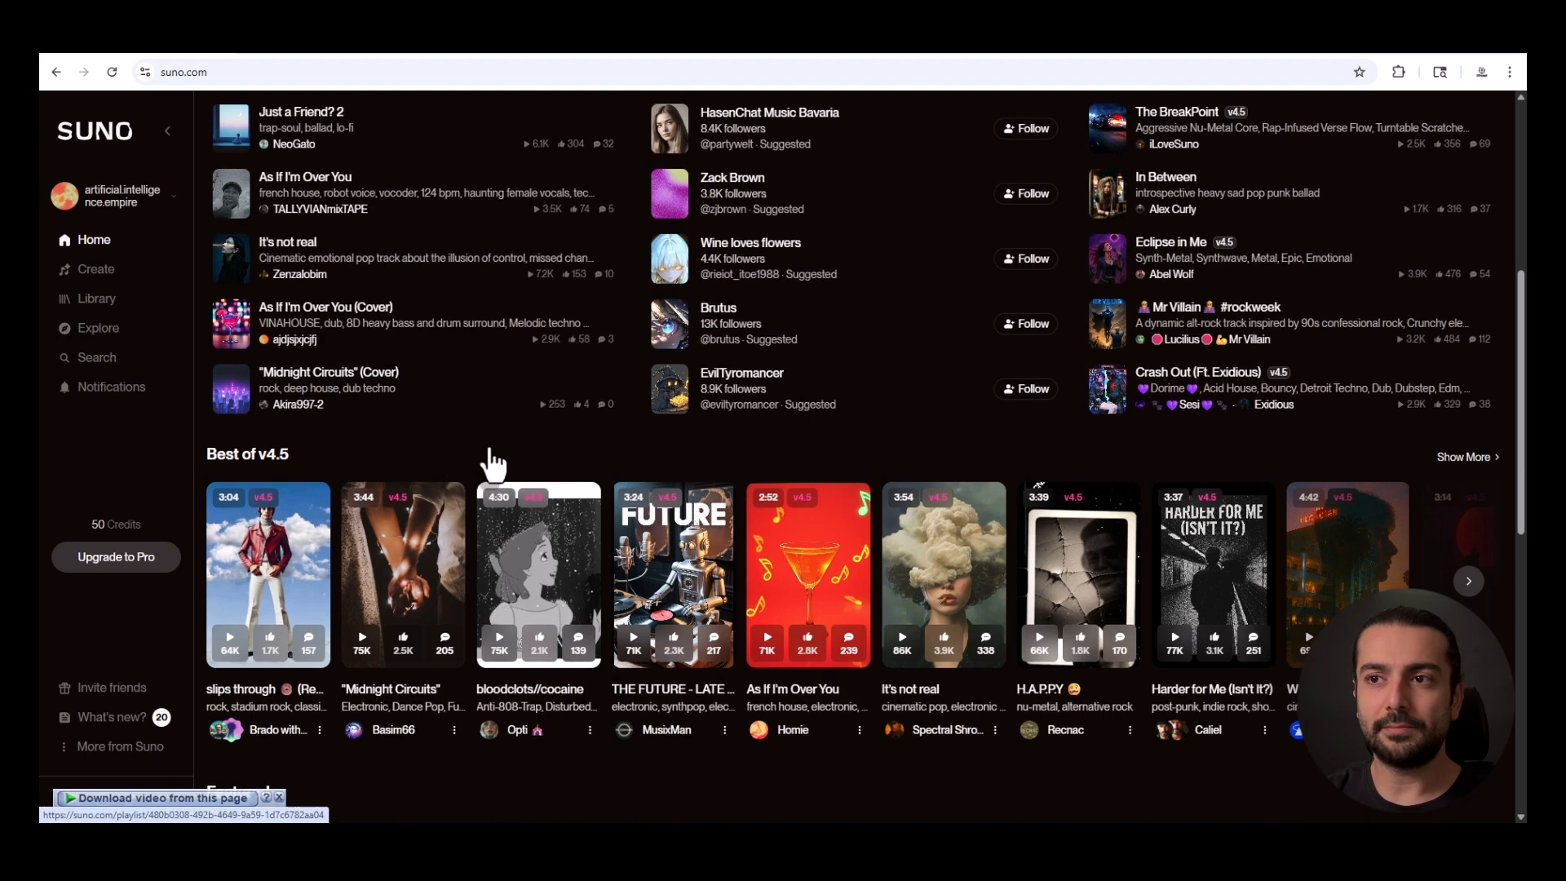
Play the song "slips through (Remix)" from the Best of v4.5 section, pausing it after a short listen.
scroll(485, 440, up, 1)
scroll(237, 595, down, 2)
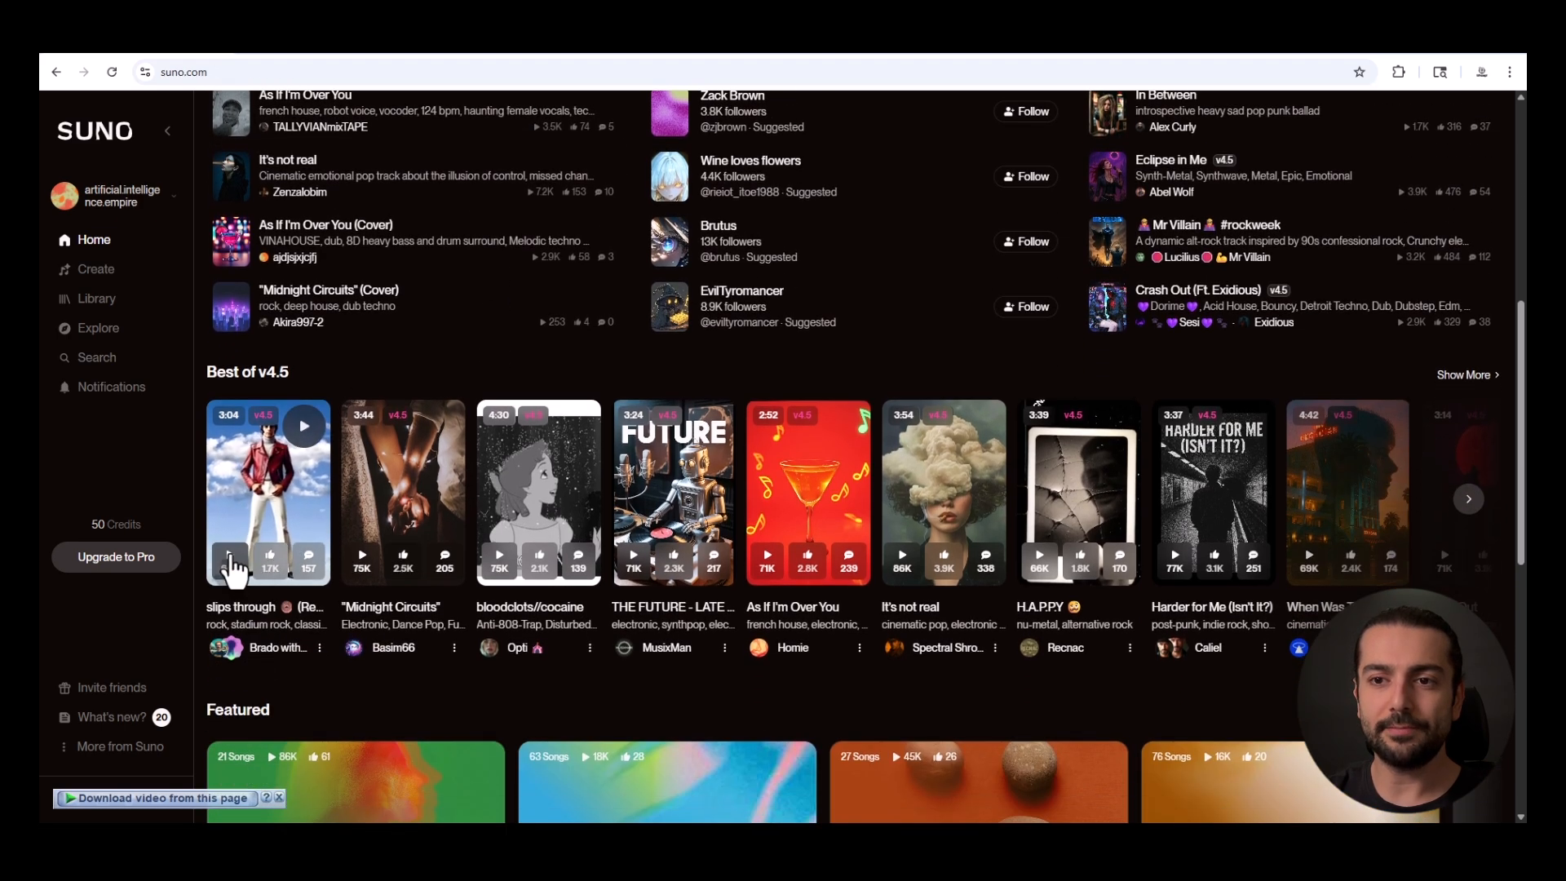
click(303, 432)
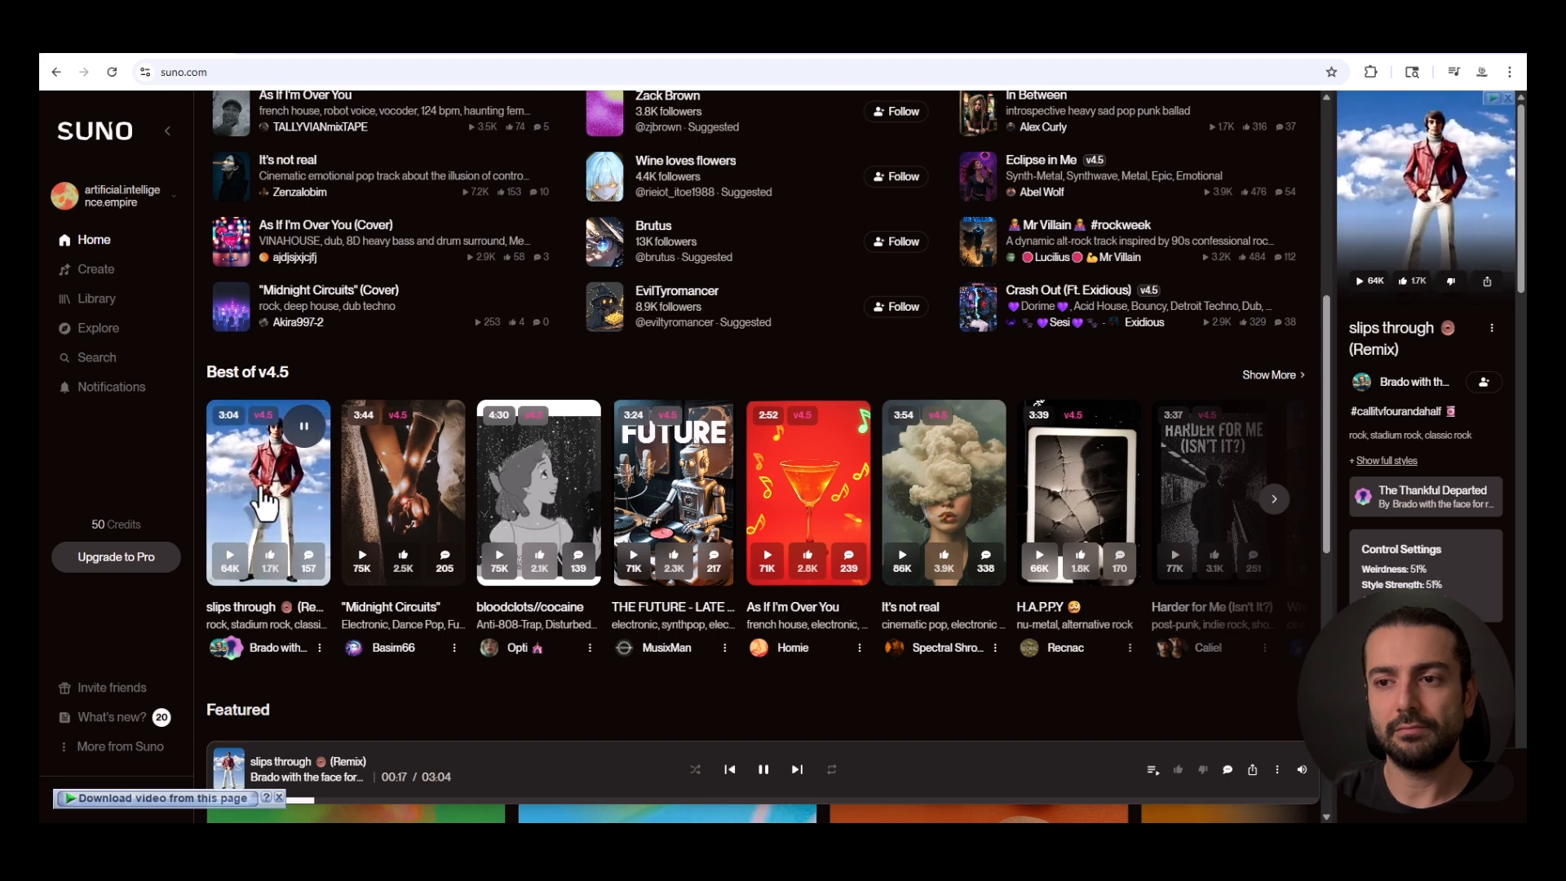
click(262, 491)
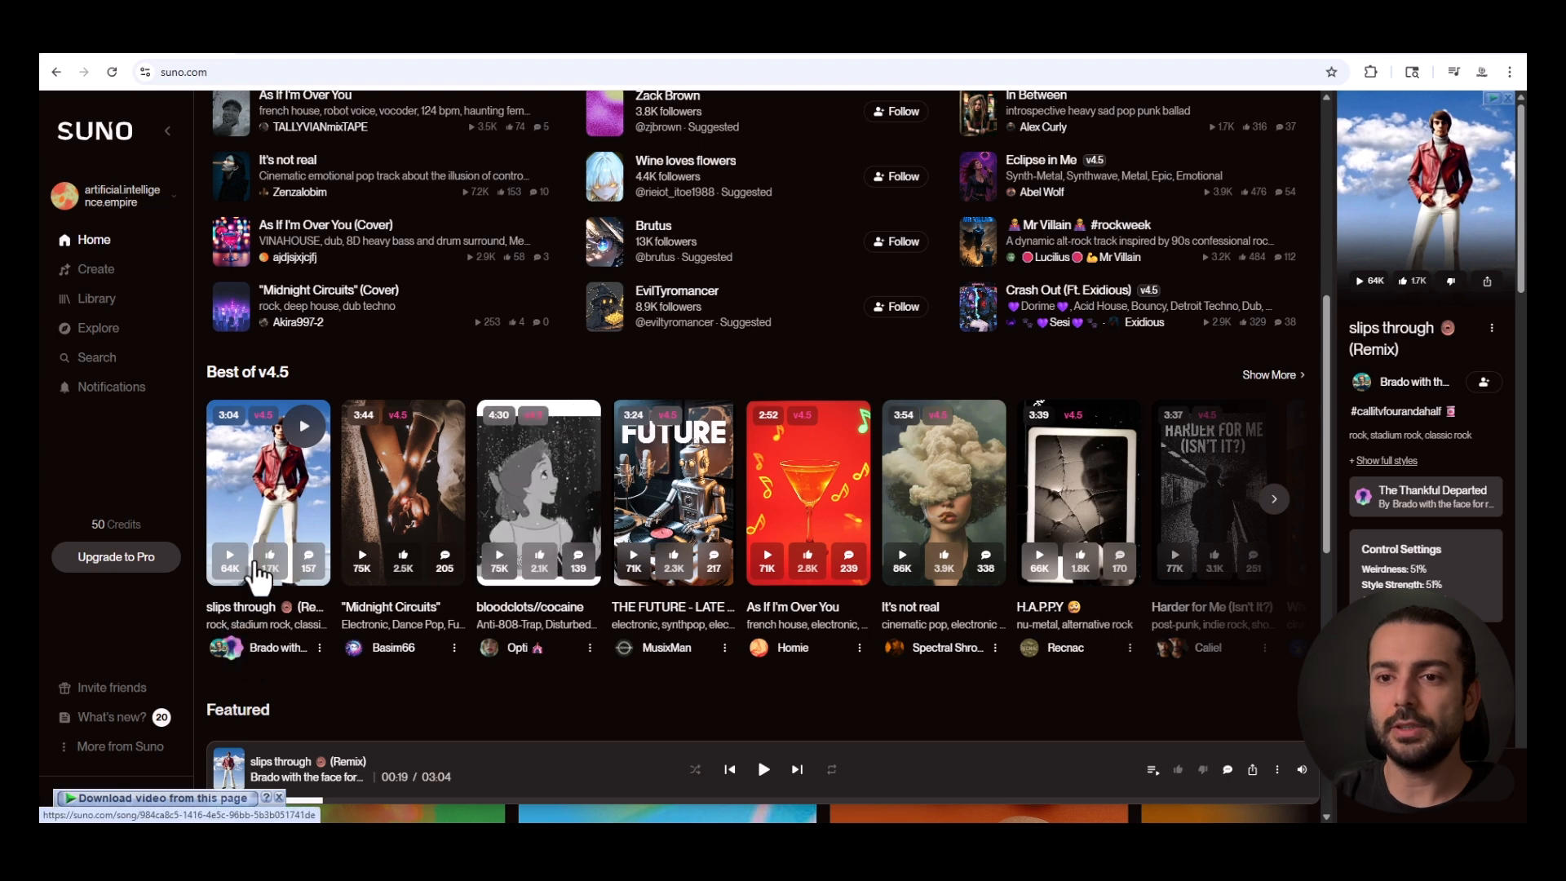
Open the page of "slips through (Remix)" and read through its lyrics from the first verse to the bridge.
click(257, 602)
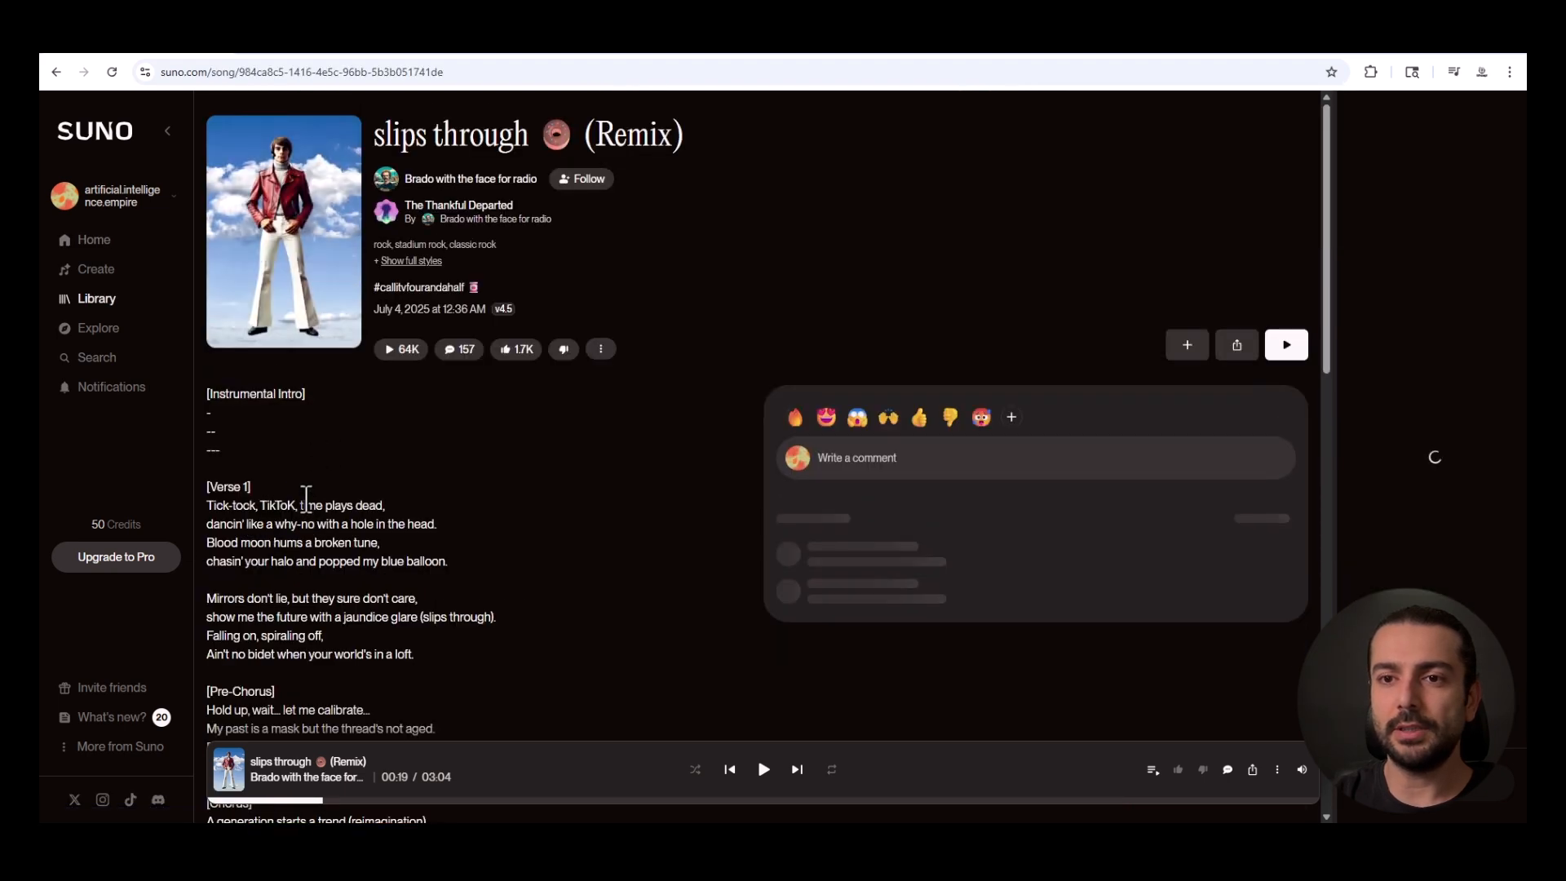
scroll(281, 456, down, 1)
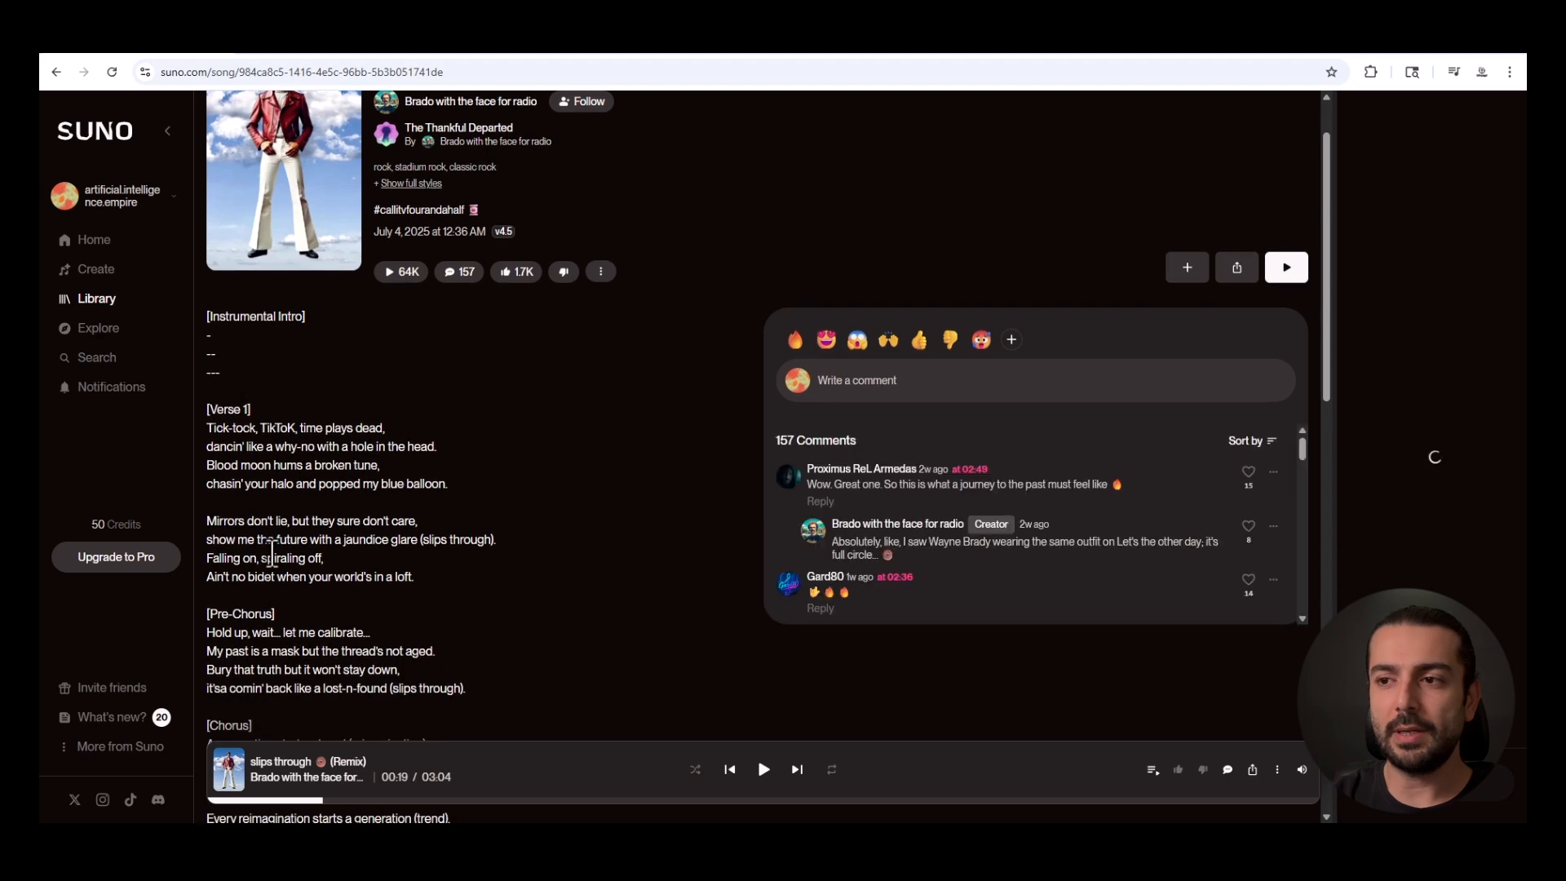
scroll(269, 359, down, 2)
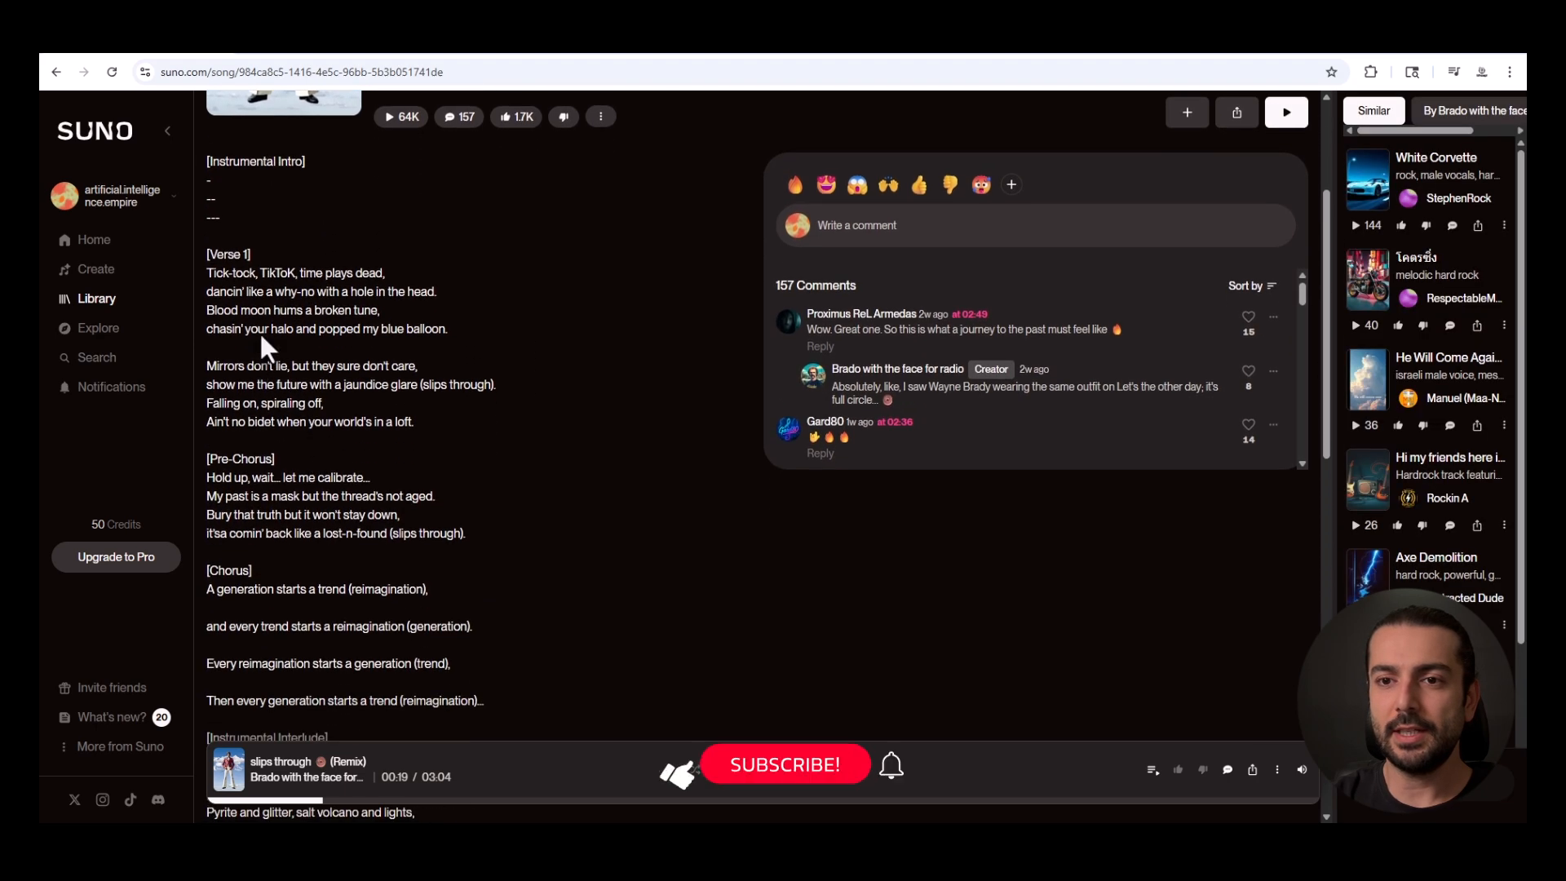
scroll(270, 352, down, 1)
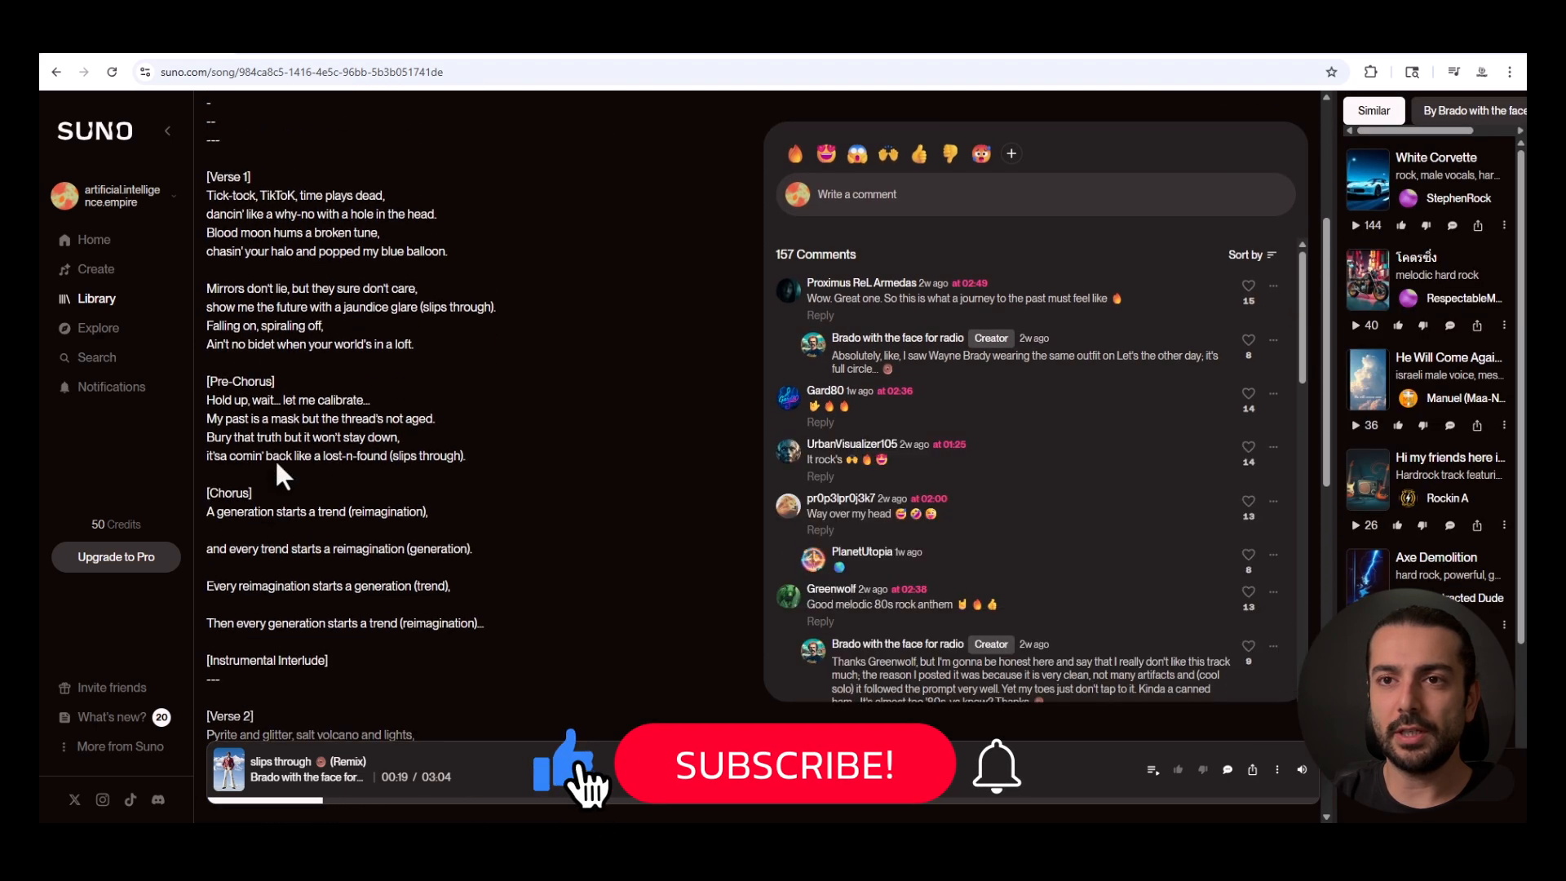
drag(208, 196, 386, 196)
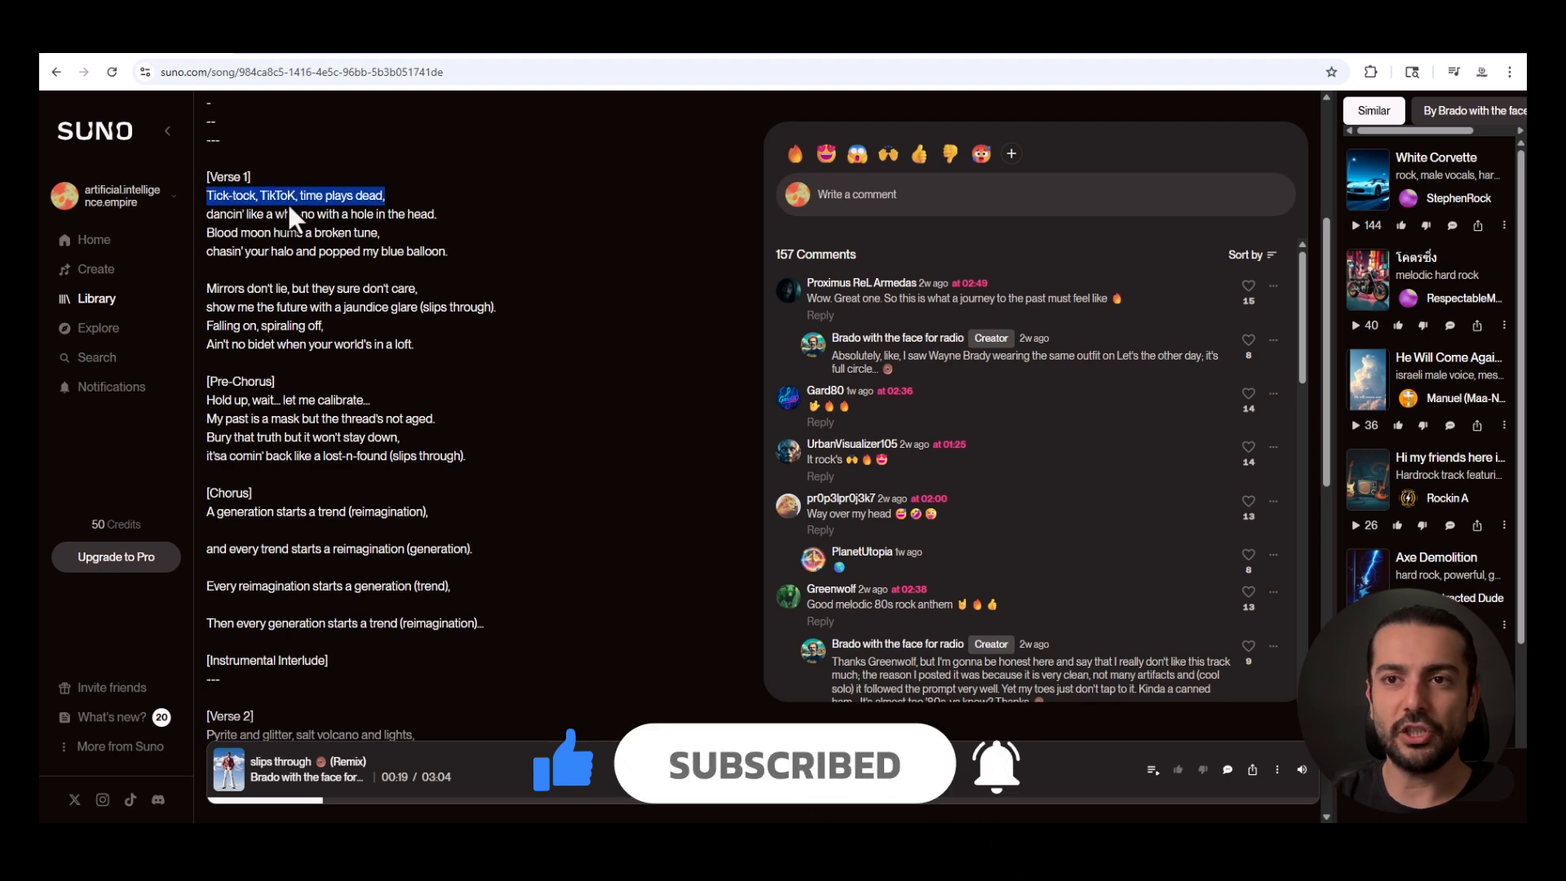
click(237, 219)
scroll(335, 526, down, 3)
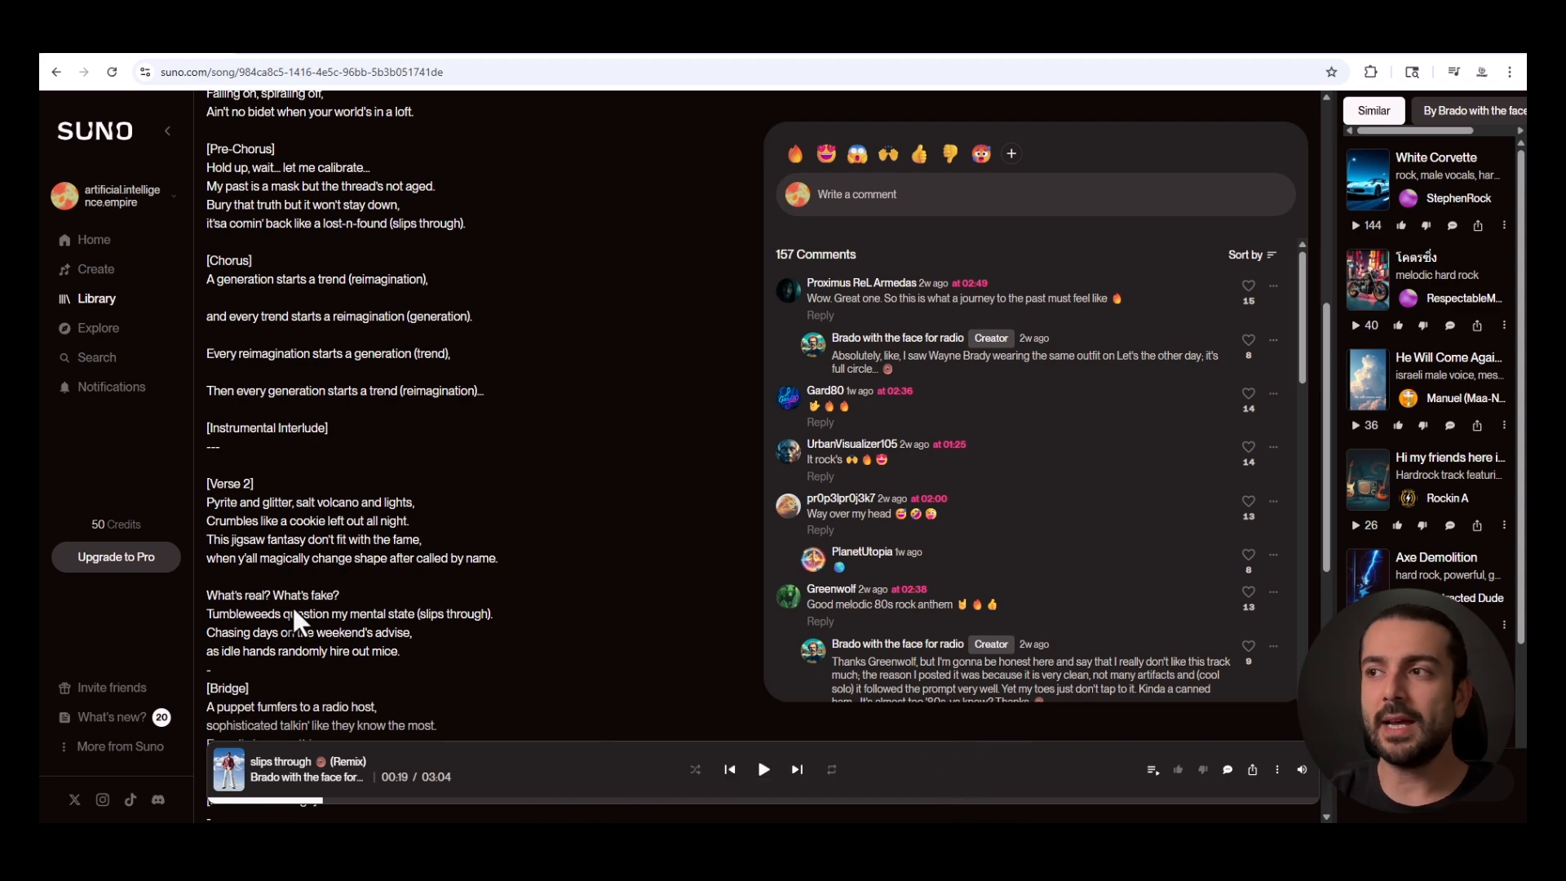
Return to the home page and look over the Best of v4.5, Featured and New Songs sections.
click(53, 74)
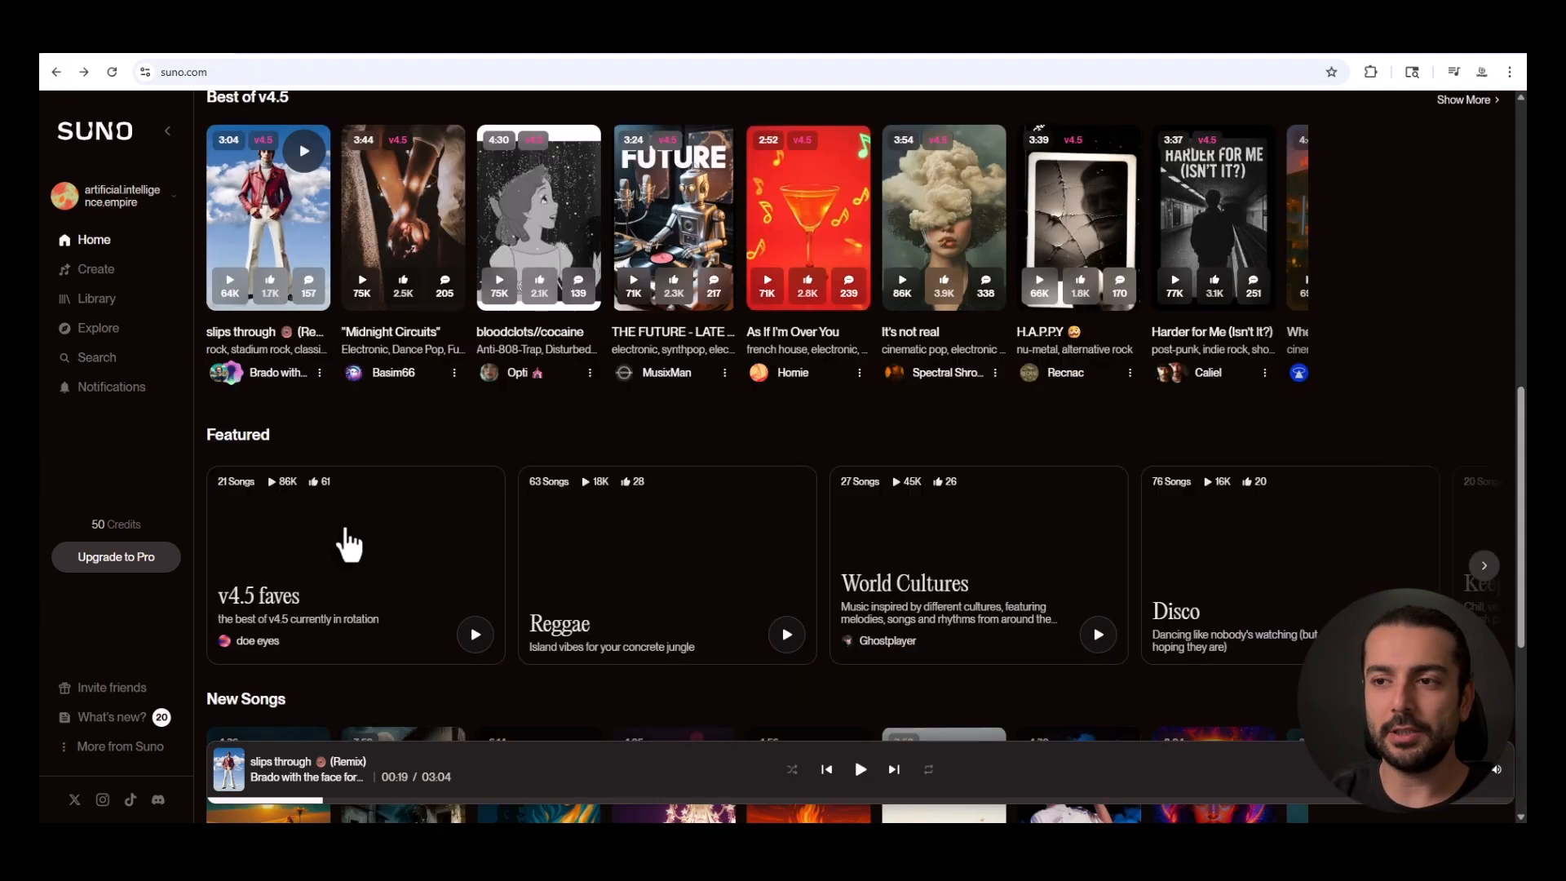
scroll(791, 571, down, 1)
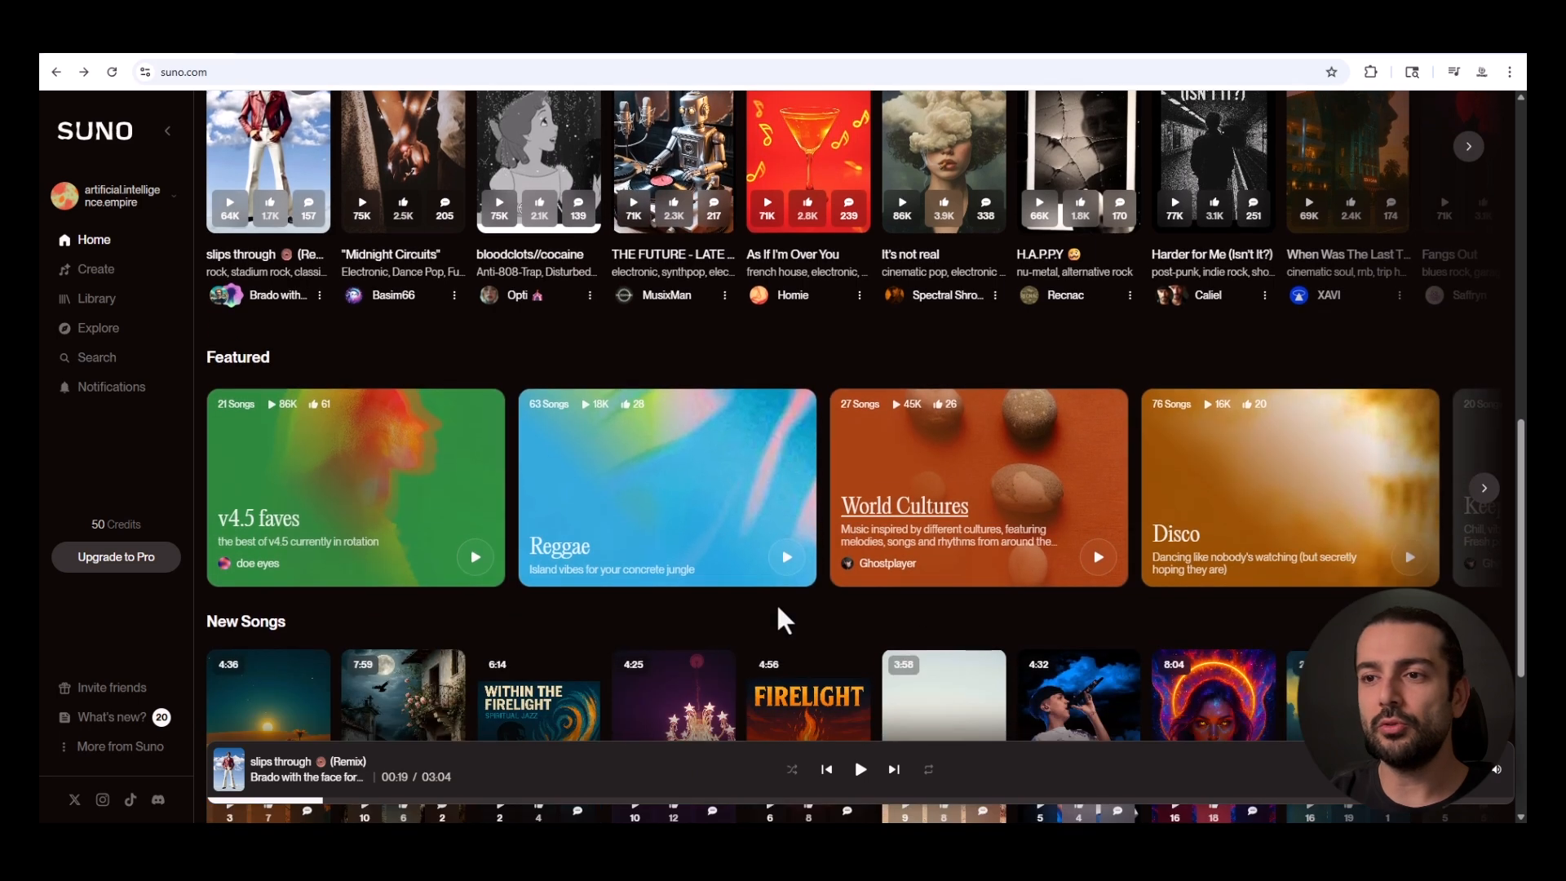
scroll(894, 331, up, 3)
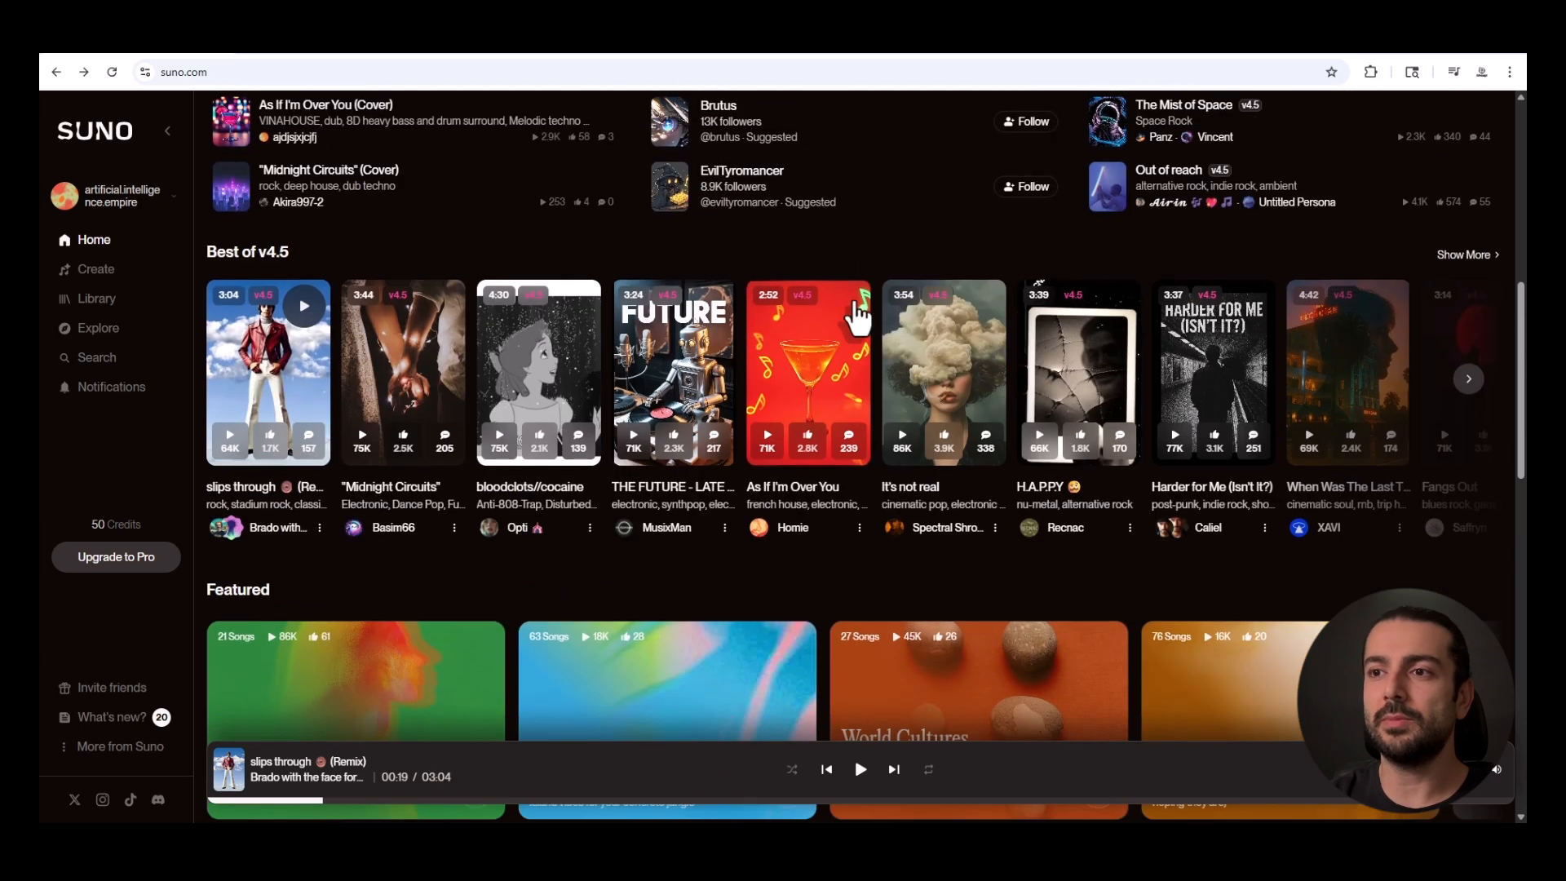
scroll(815, 243, up, 1)
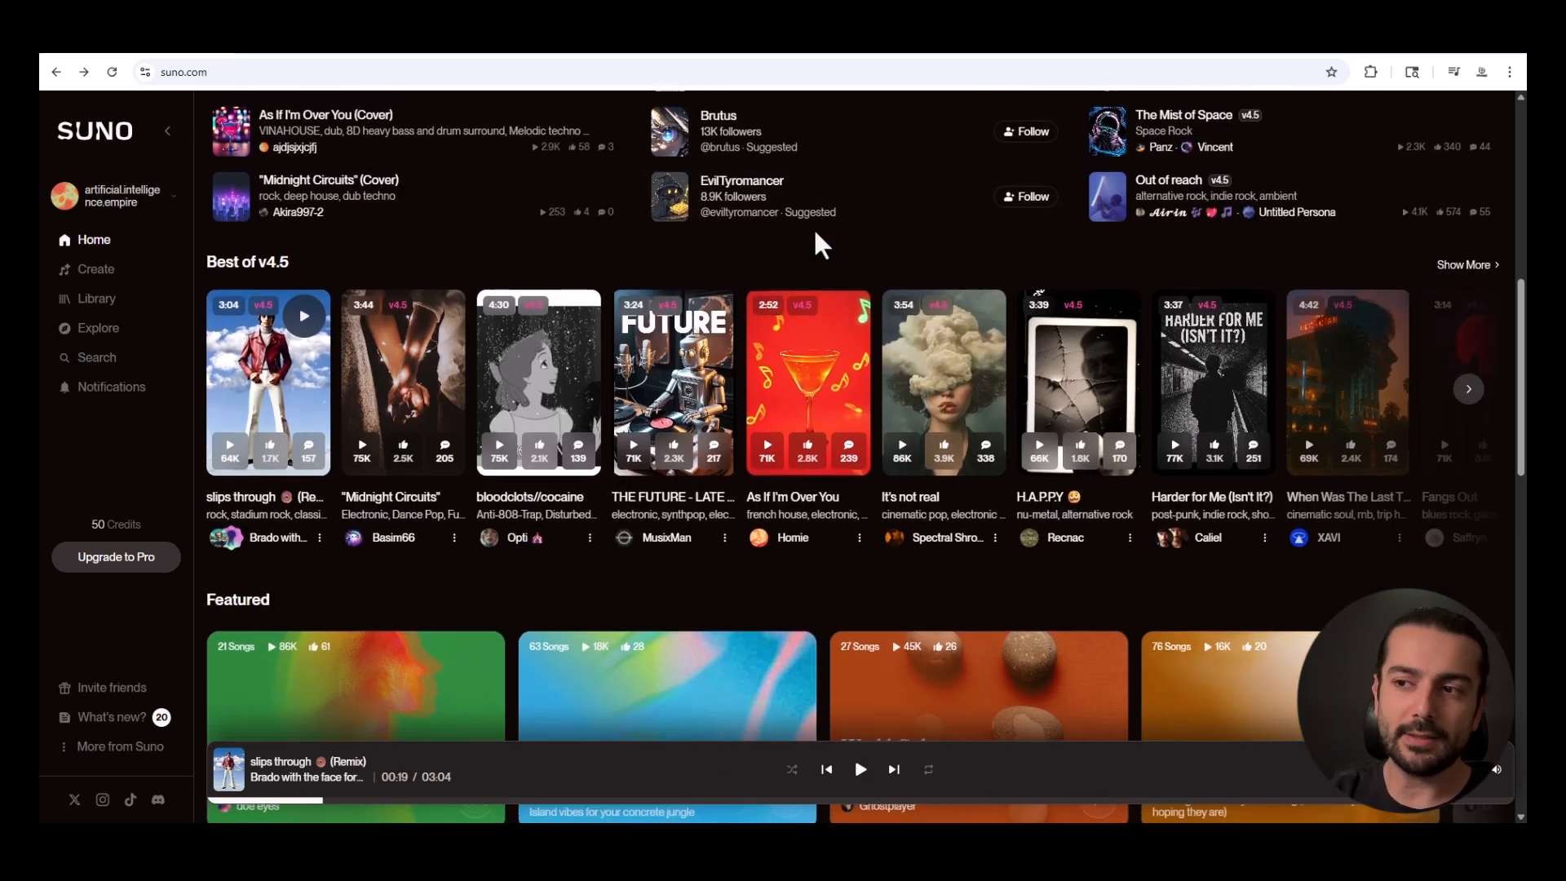
scroll(820, 245, up, 1)
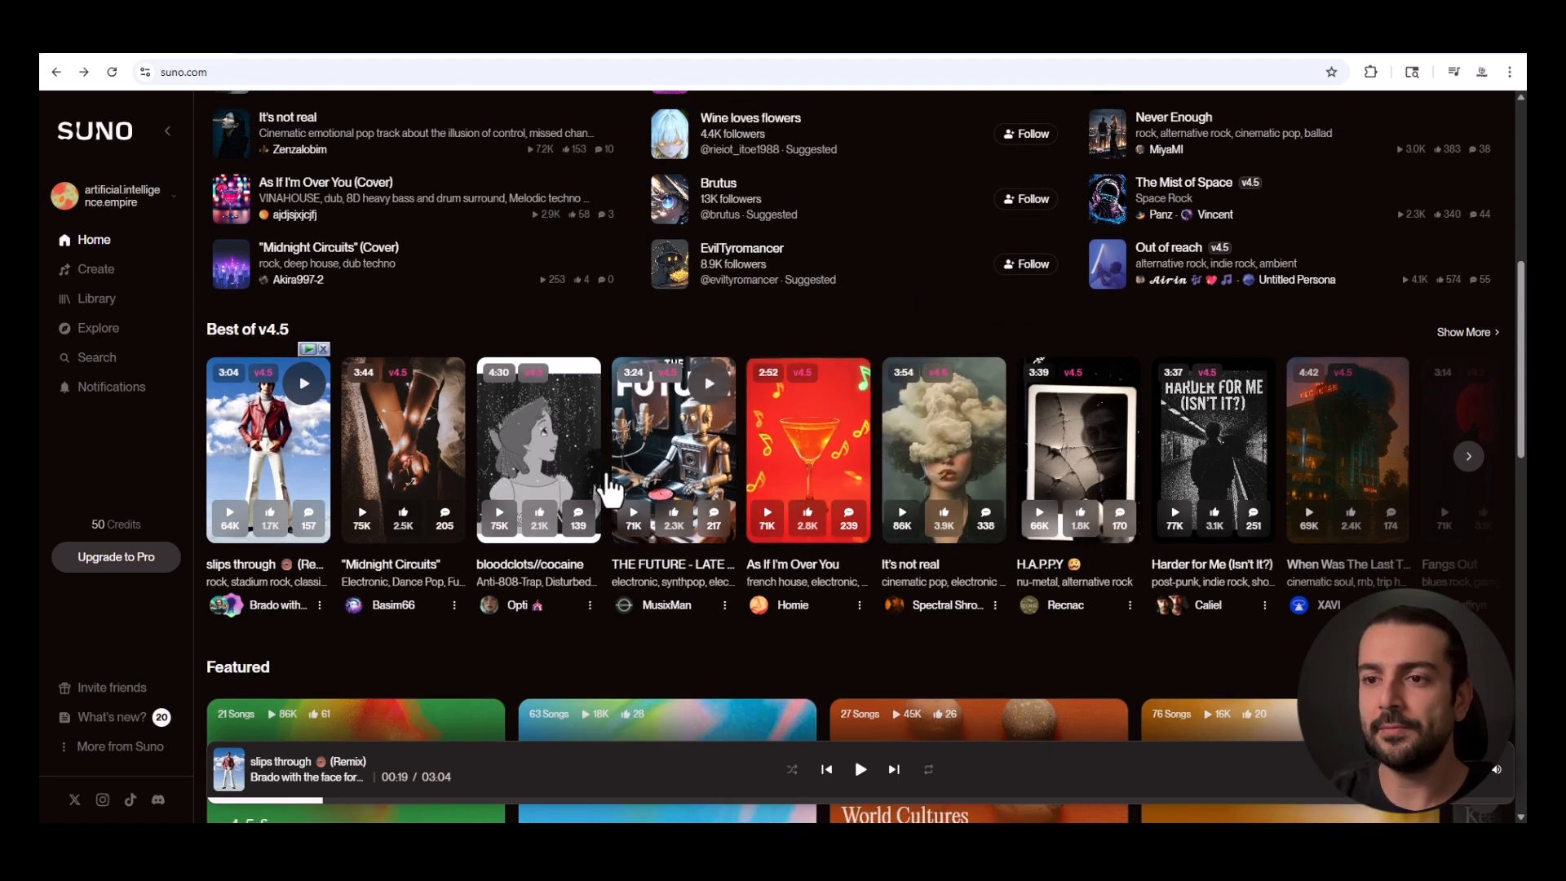
scroll(1015, 489, down, 5)
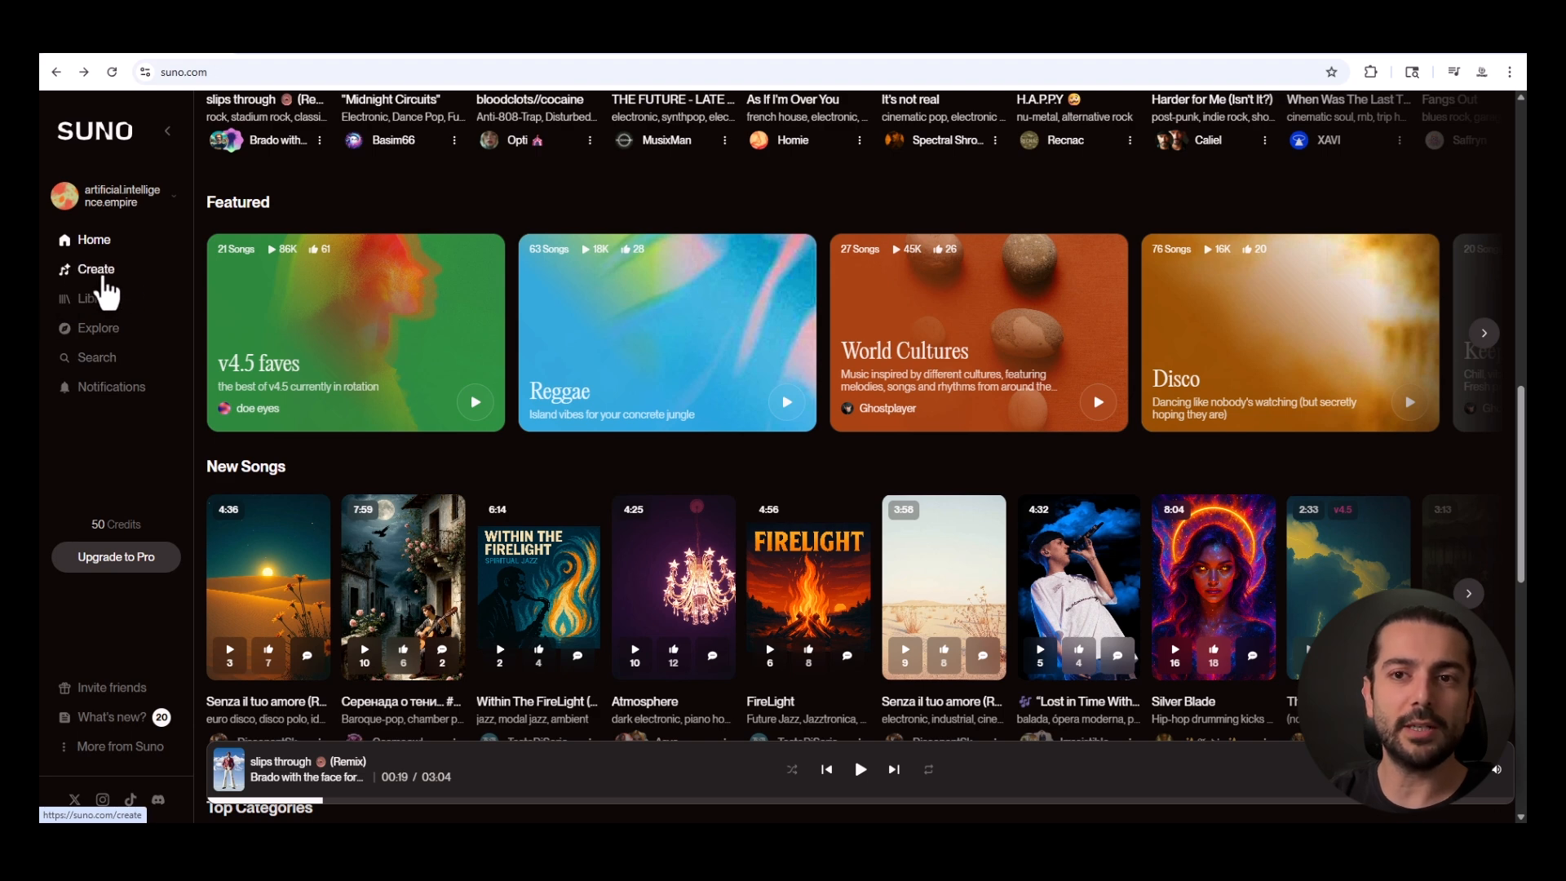
Open the song creation page and look over the Simple mode form.
click(102, 278)
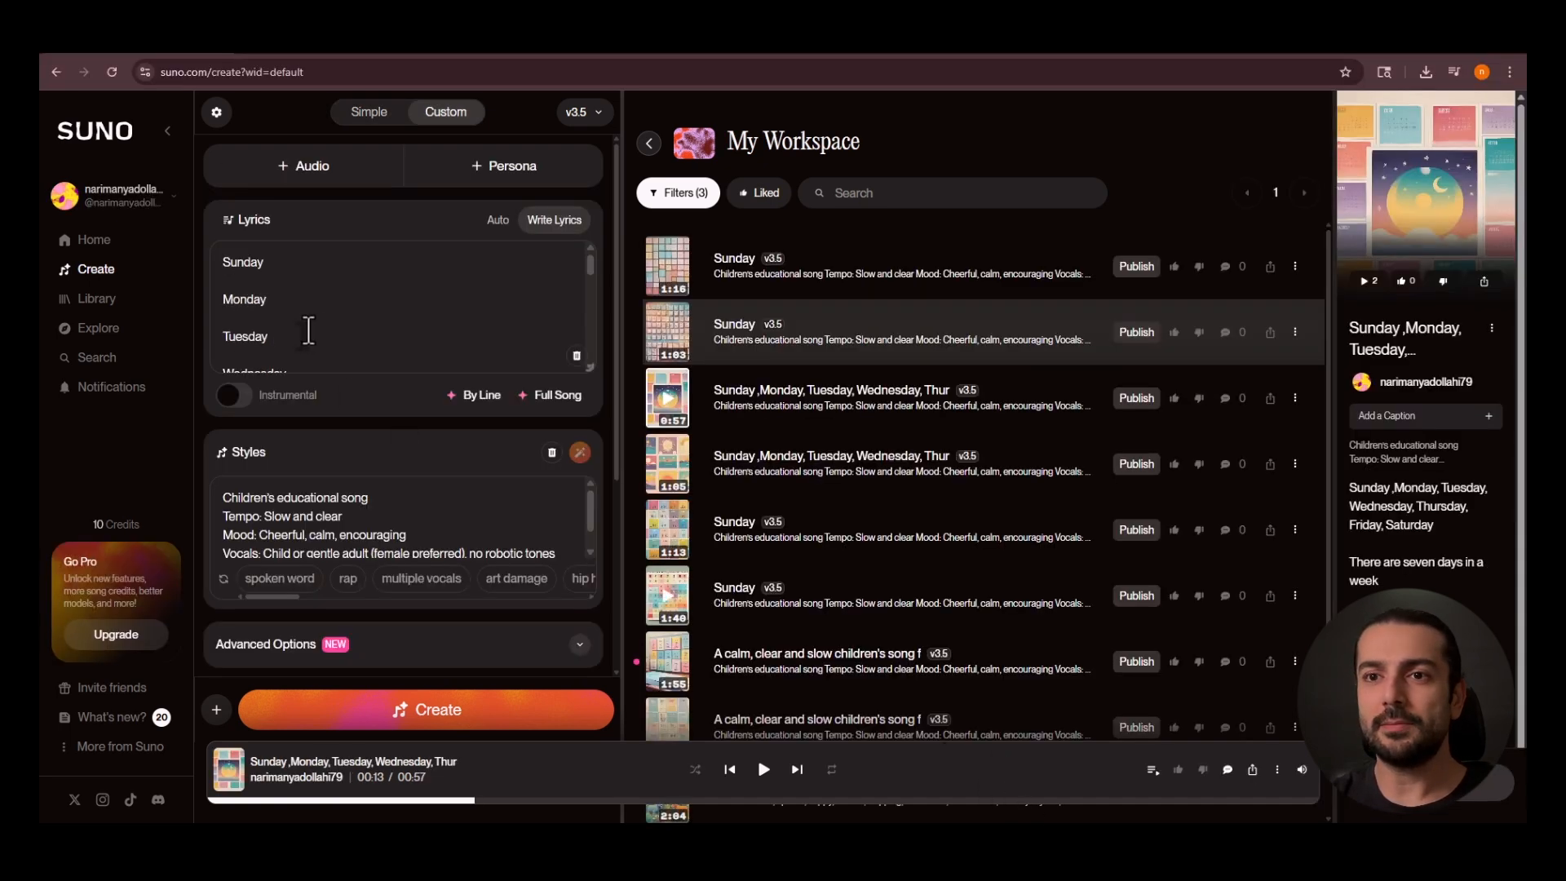
scroll(383, 309, down, 1)
scroll(379, 304, up, 1)
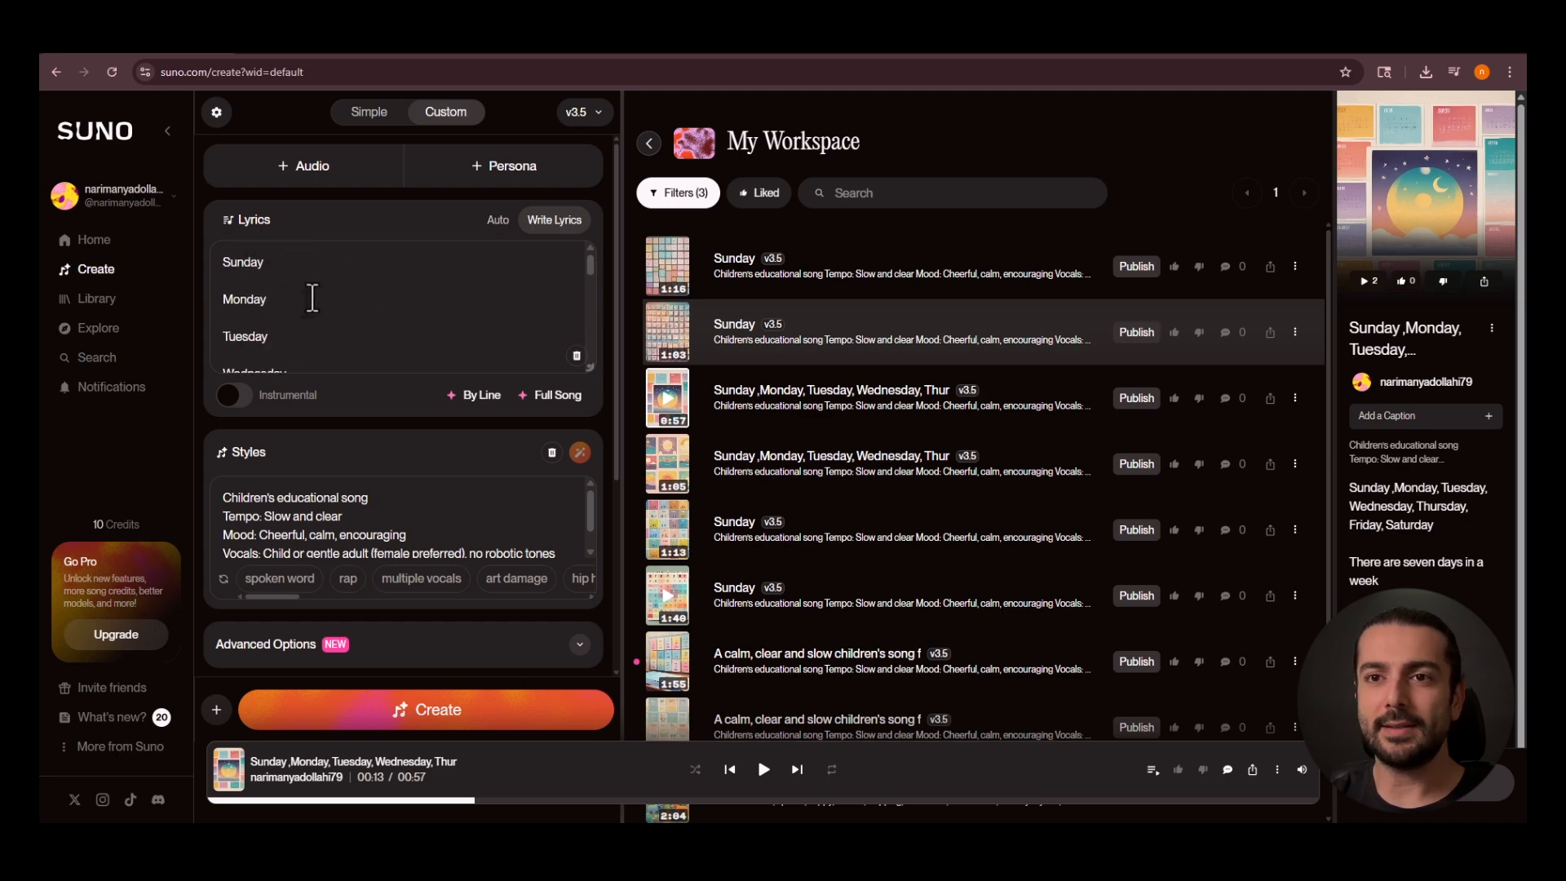
Read through the custom song's days-of-the-week lyrics, including the sing-along part.
click(274, 275)
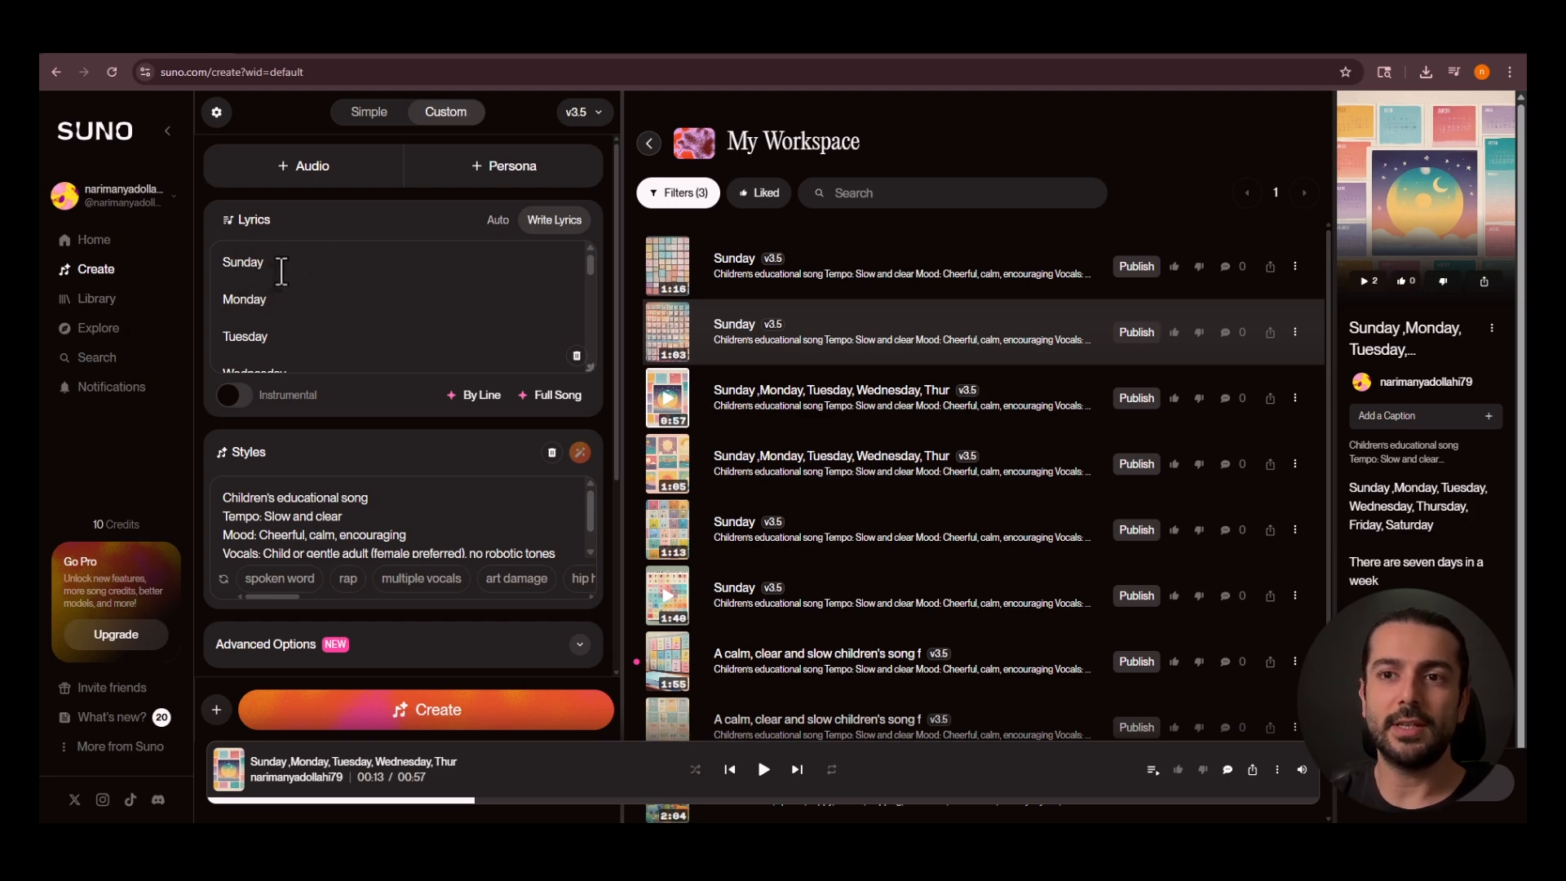
scroll(263, 315, down, 1)
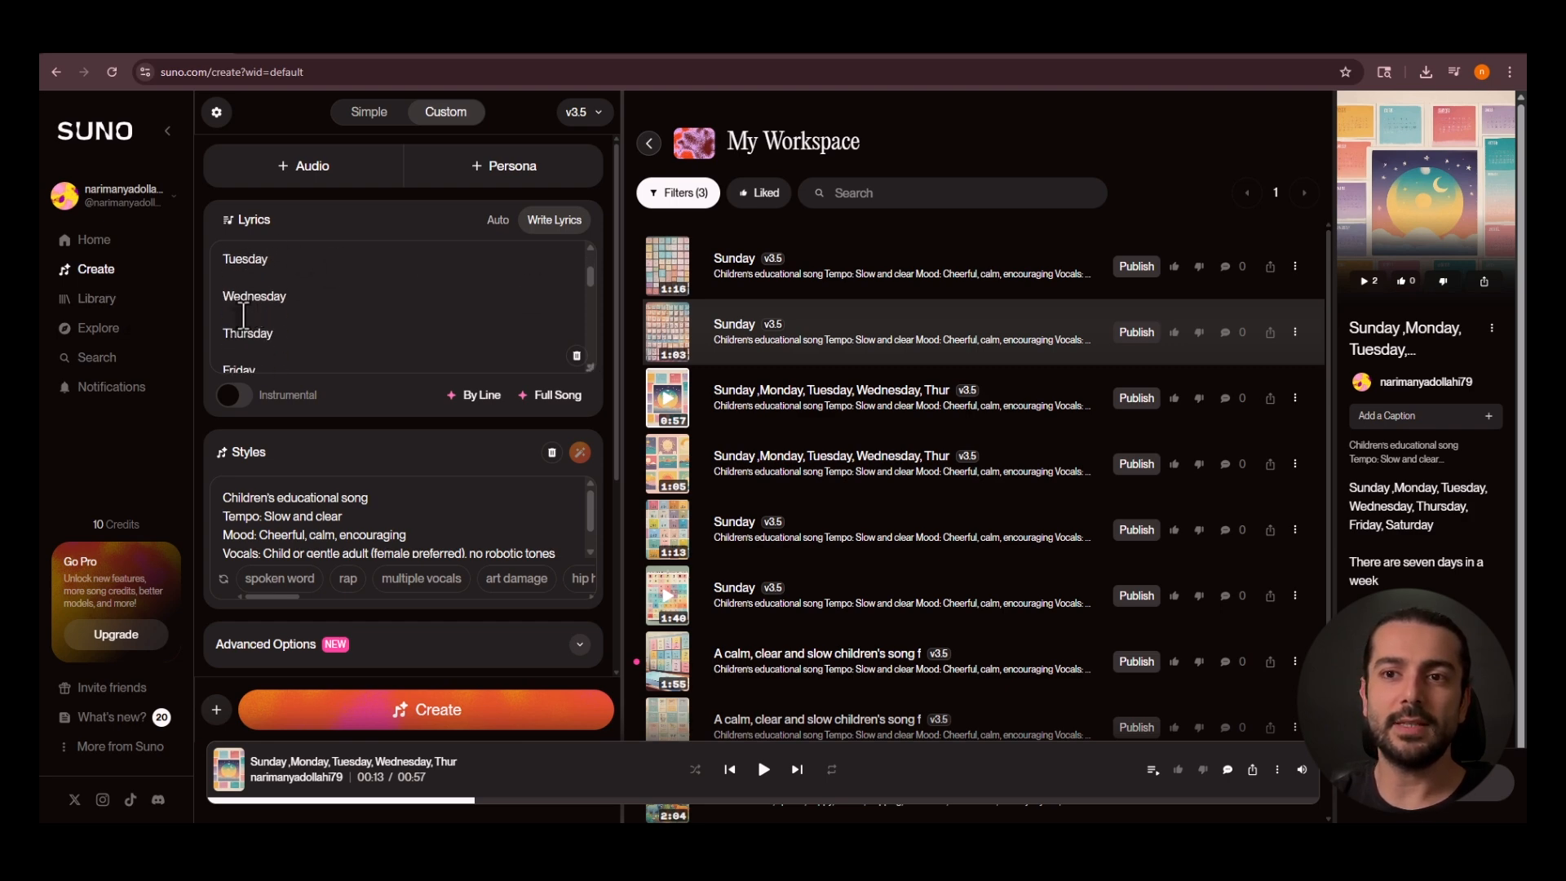
scroll(261, 334, down, 3)
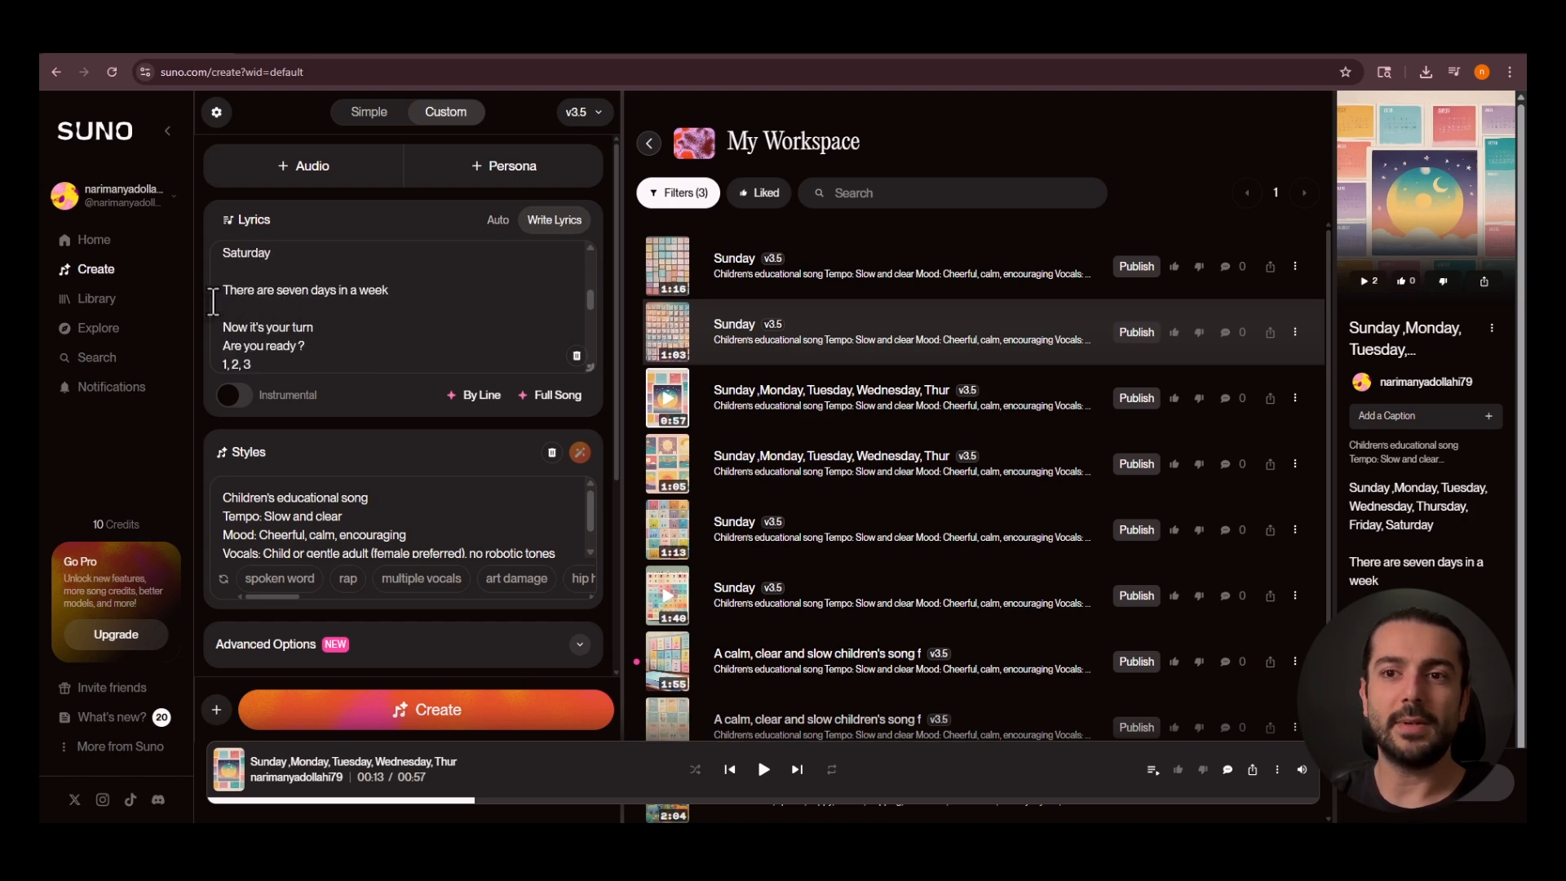
scroll(318, 343, down, 2)
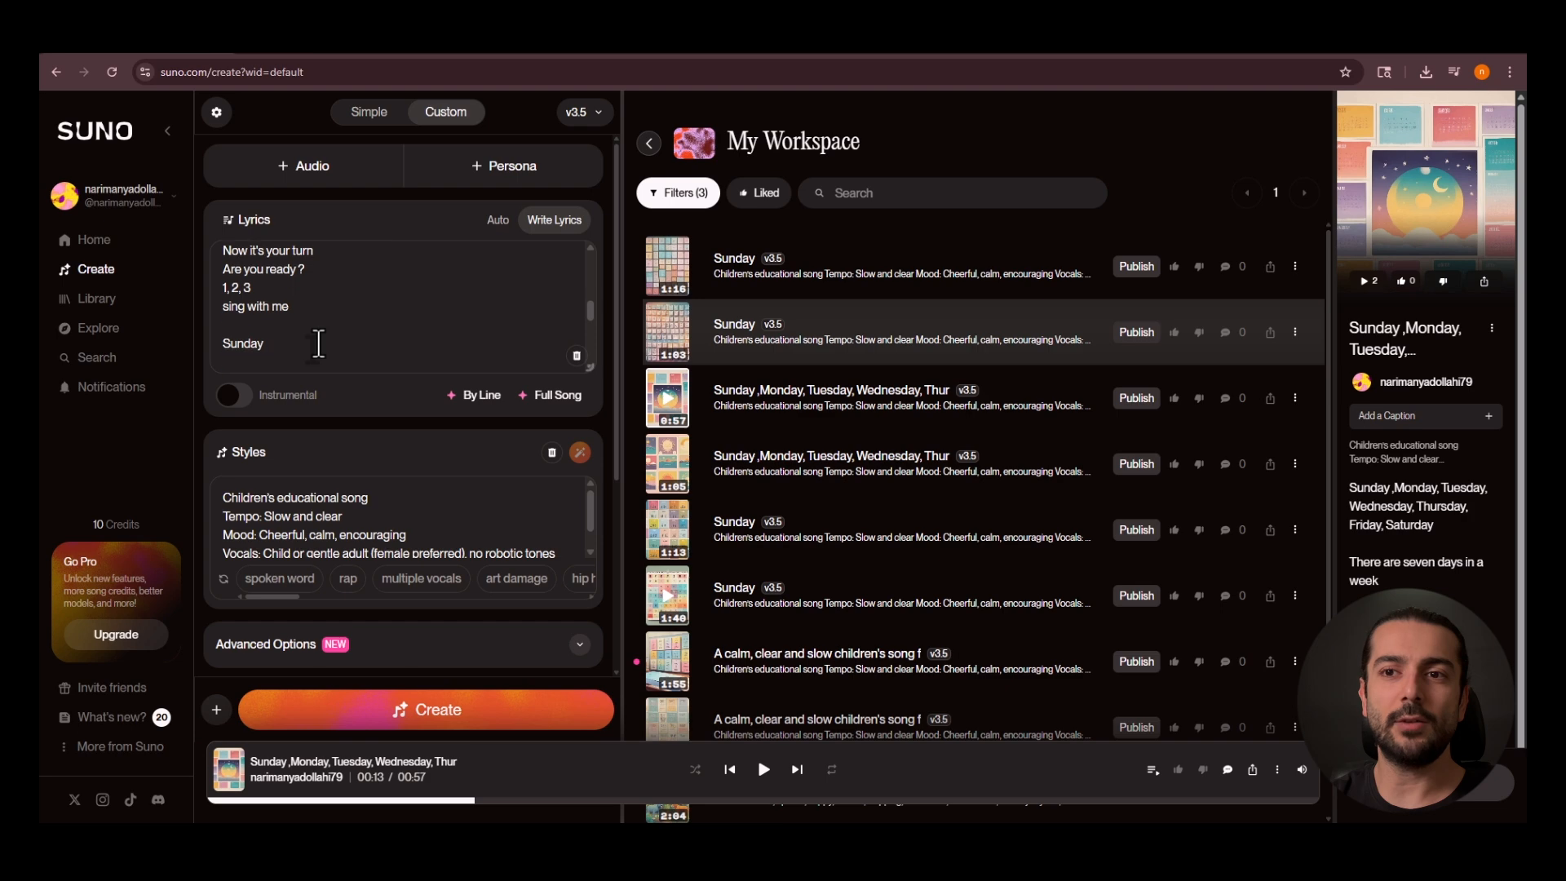
scroll(325, 330, down, 5)
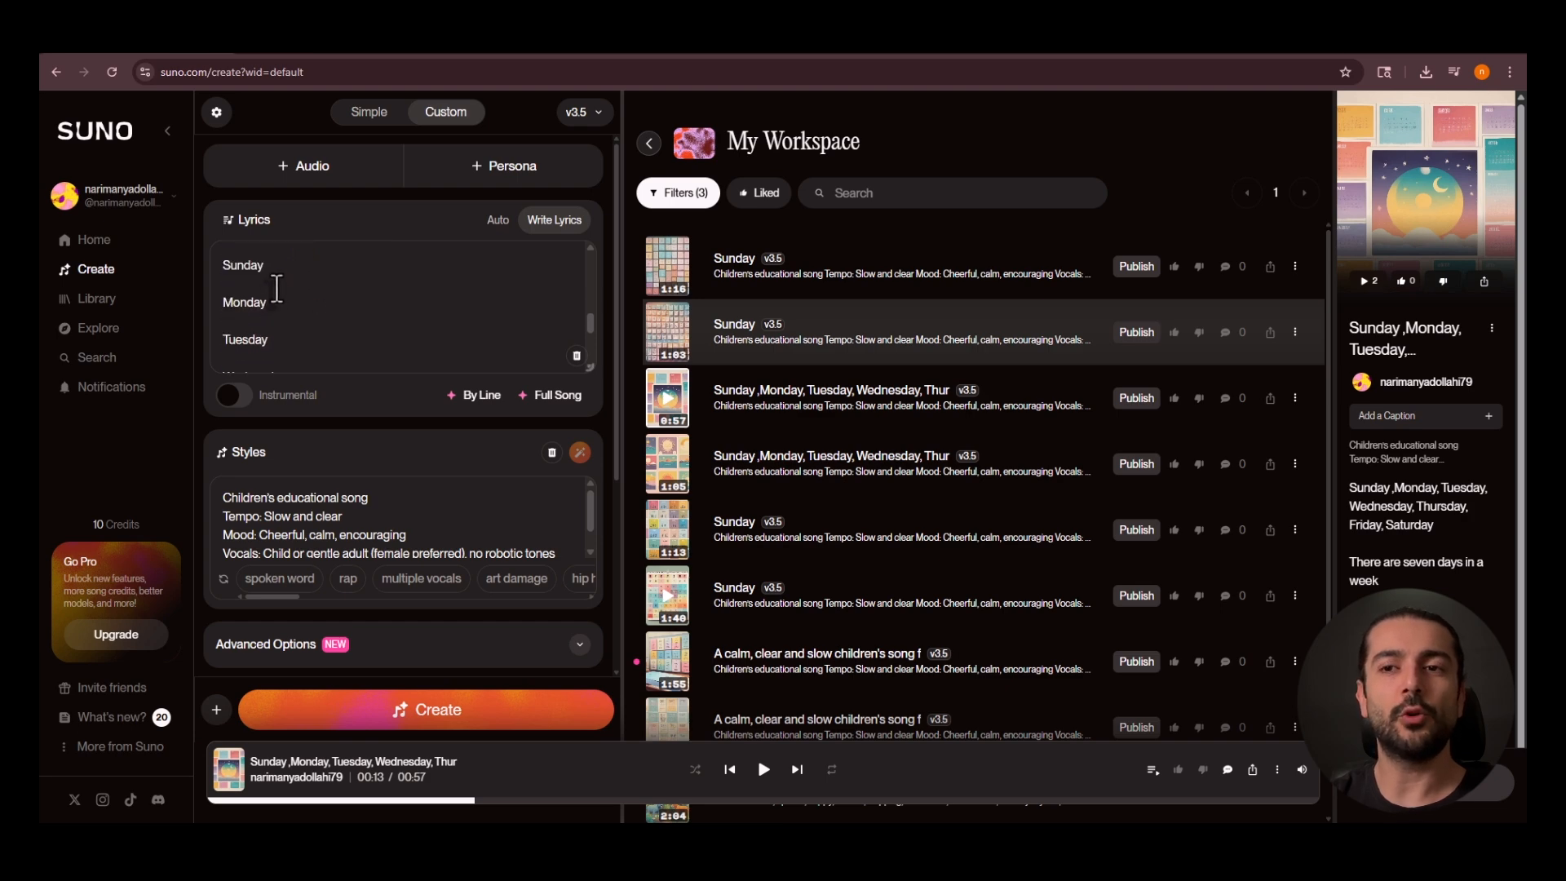
scroll(272, 325, up, 5)
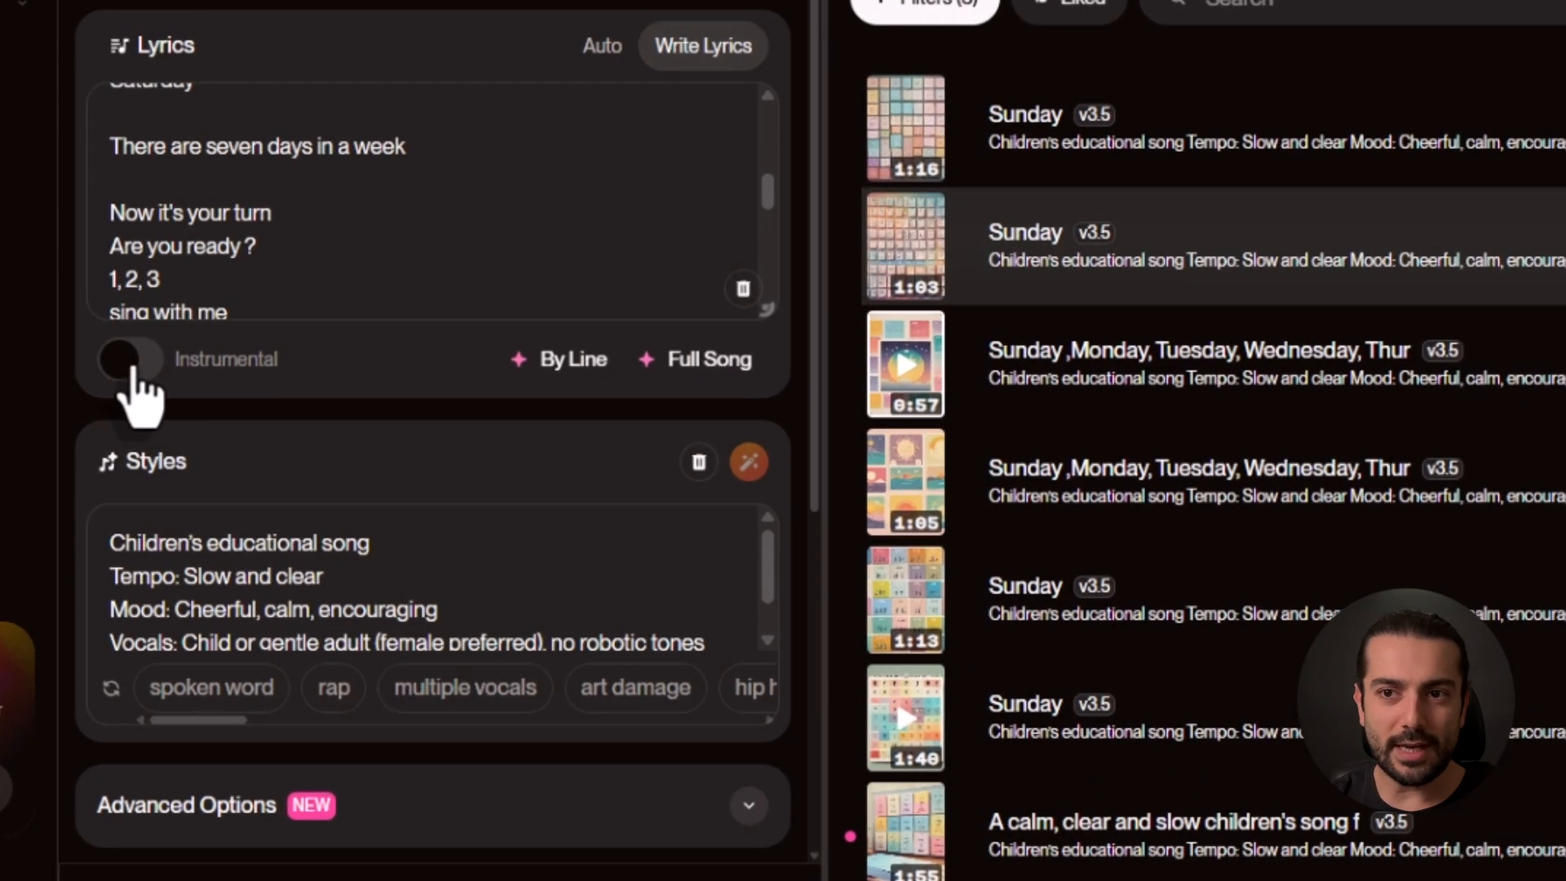
Turn on Instrumental for the custom song so that it uses no lyrics.
click(126, 368)
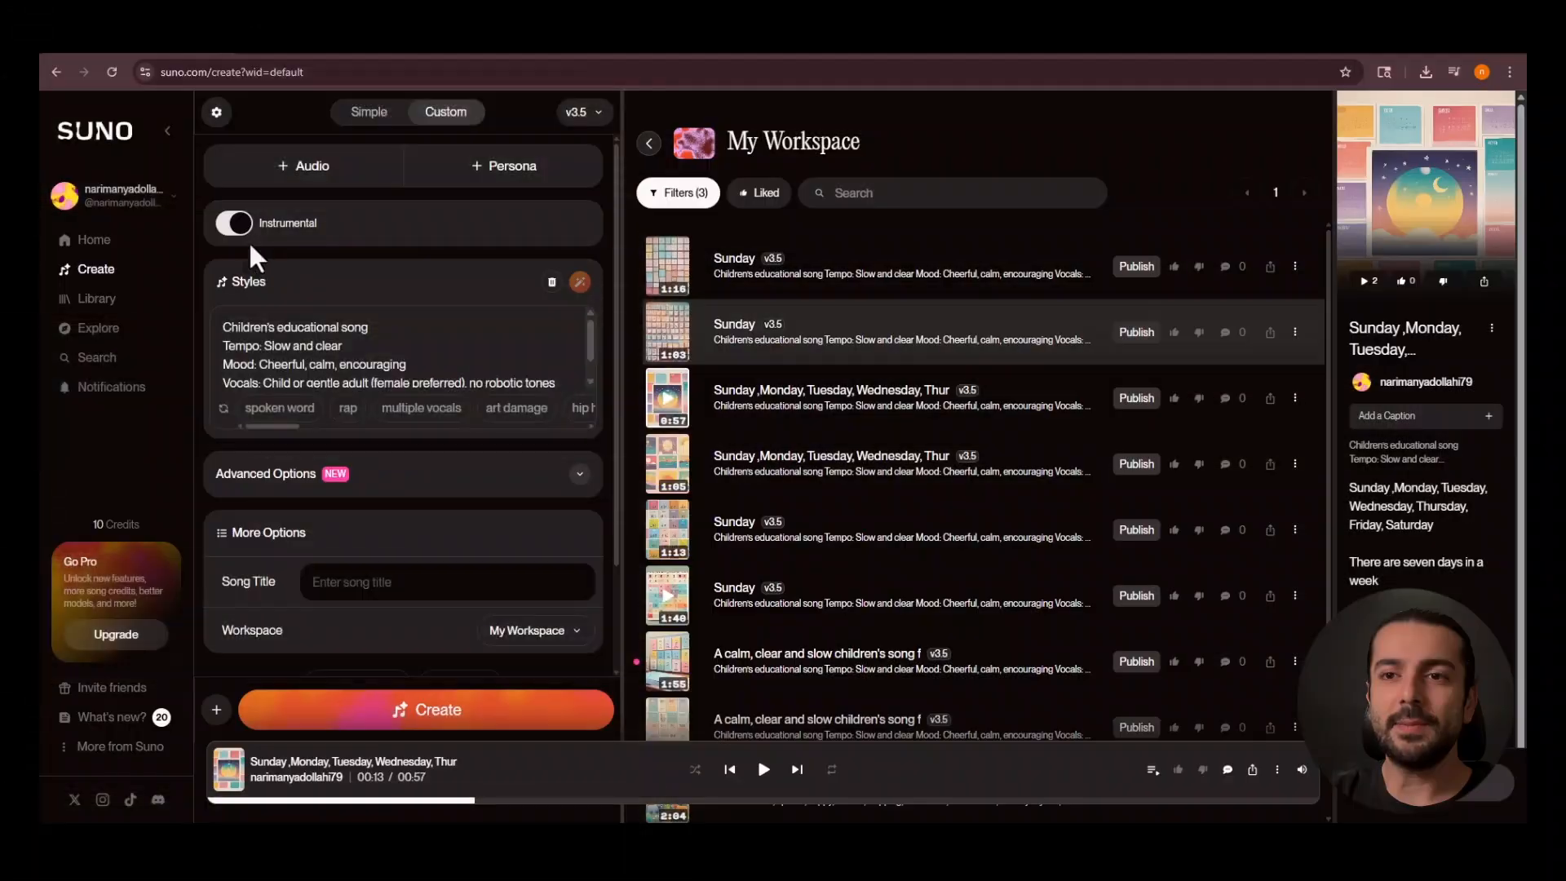
Turn off Instrumental so that the custom song uses its written lyrics.
click(236, 224)
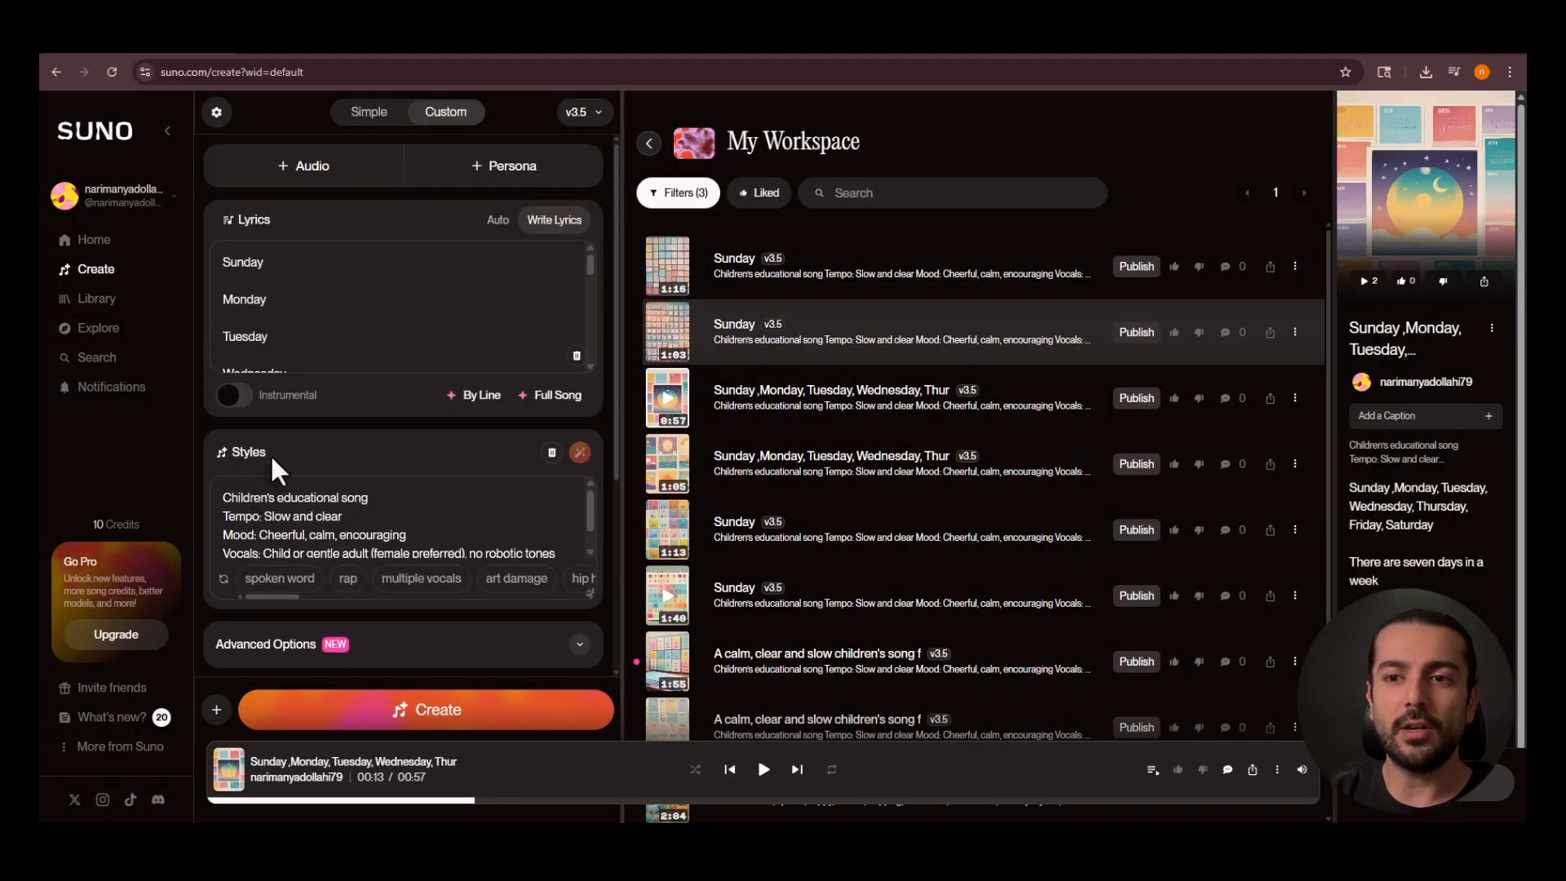
scroll(287, 461, down, 1)
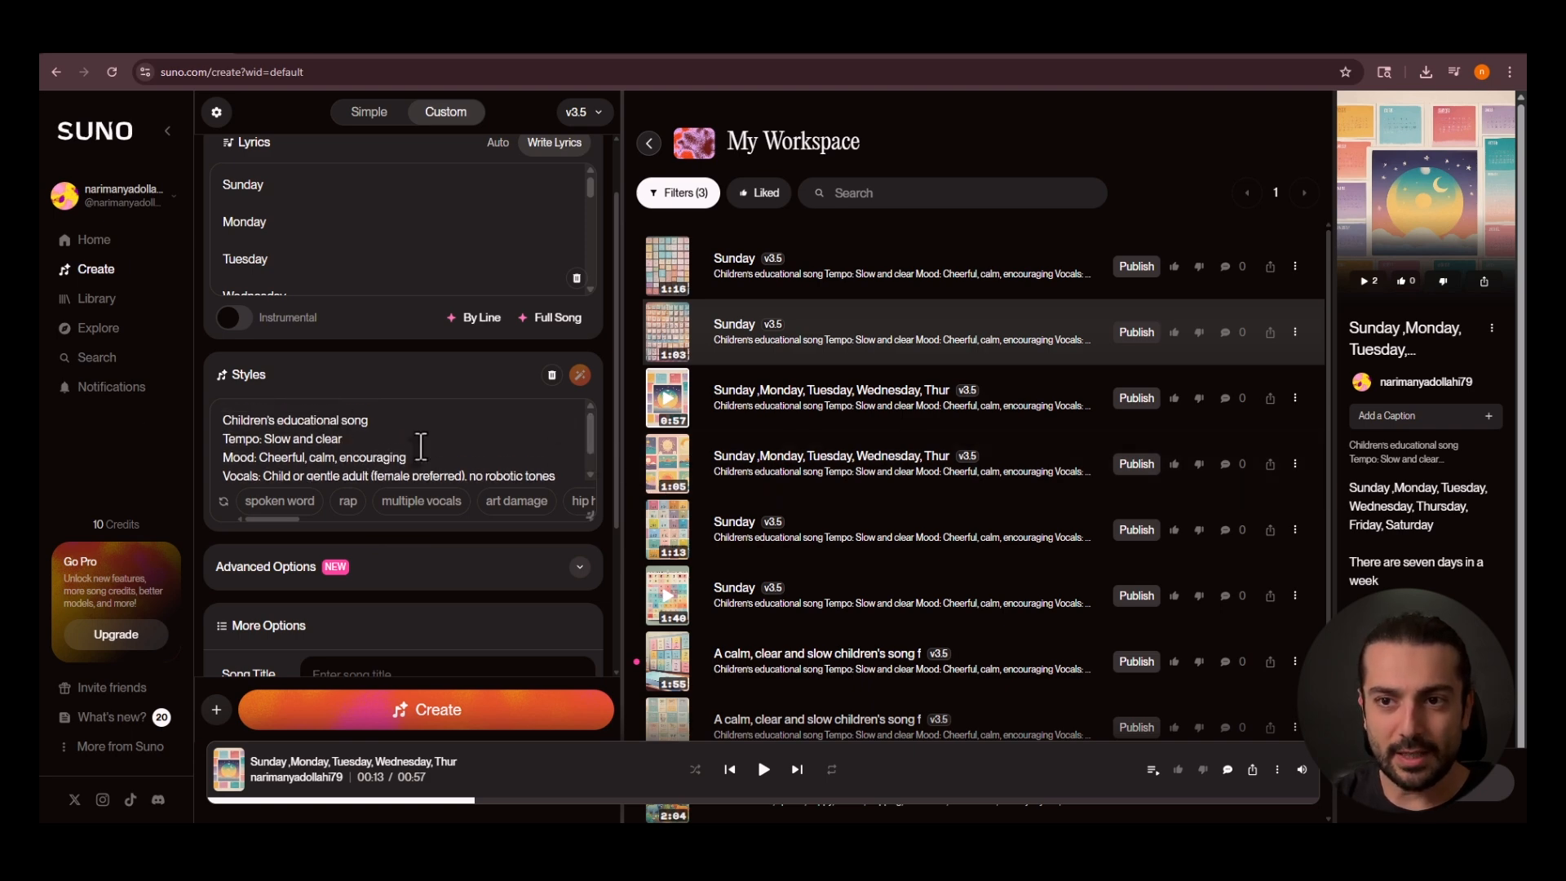
Read through the custom song's Styles description, covering the song type, tempo, mood and vocals.
drag(229, 421, 371, 422)
click(277, 446)
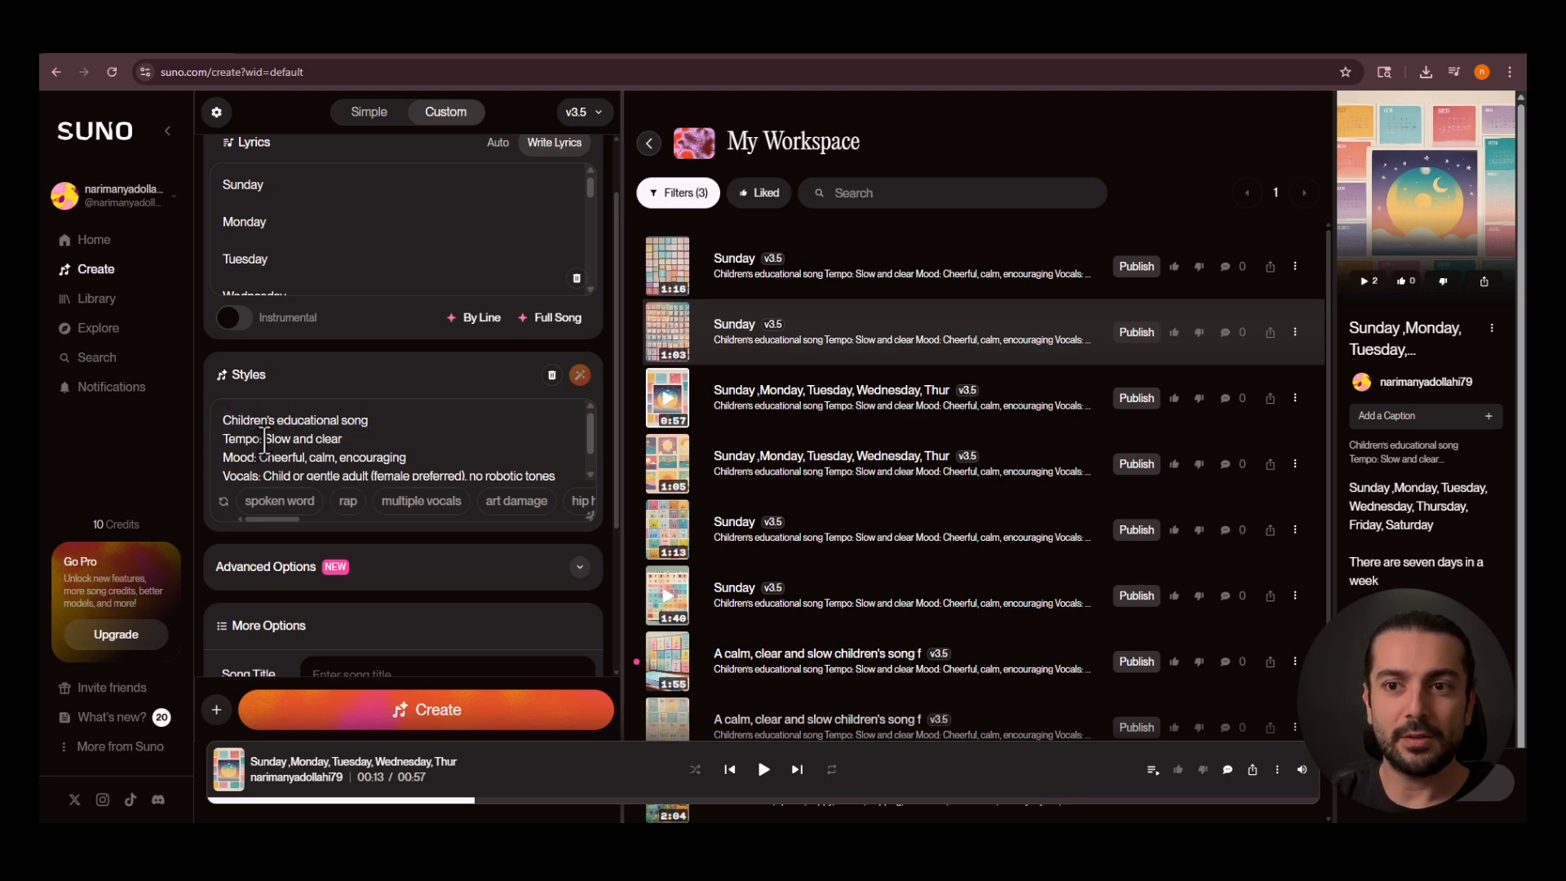
drag(264, 442, 340, 444)
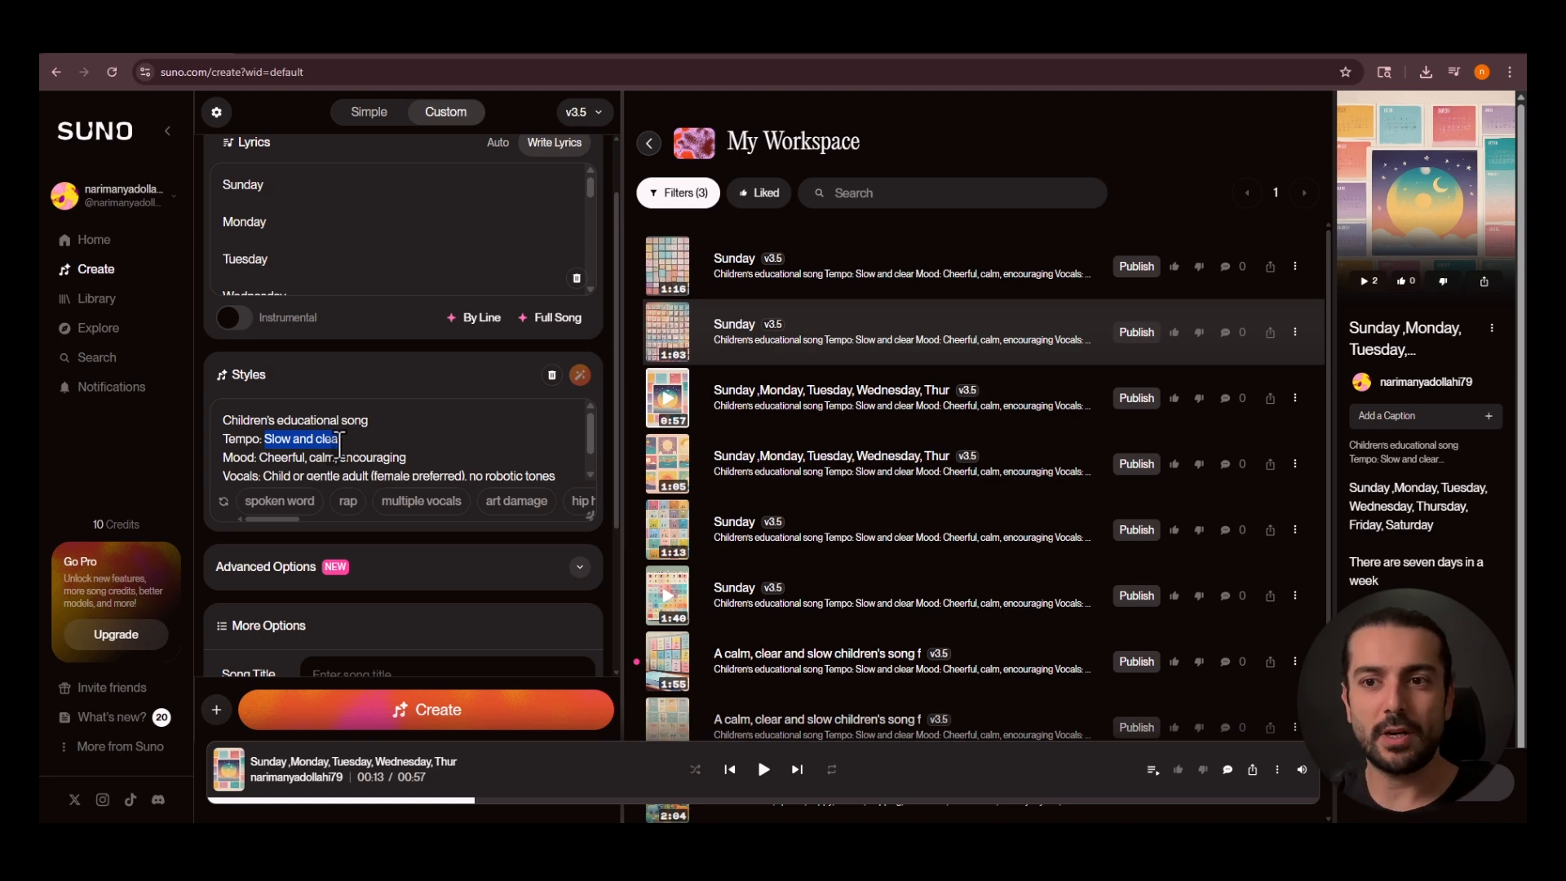
click(263, 458)
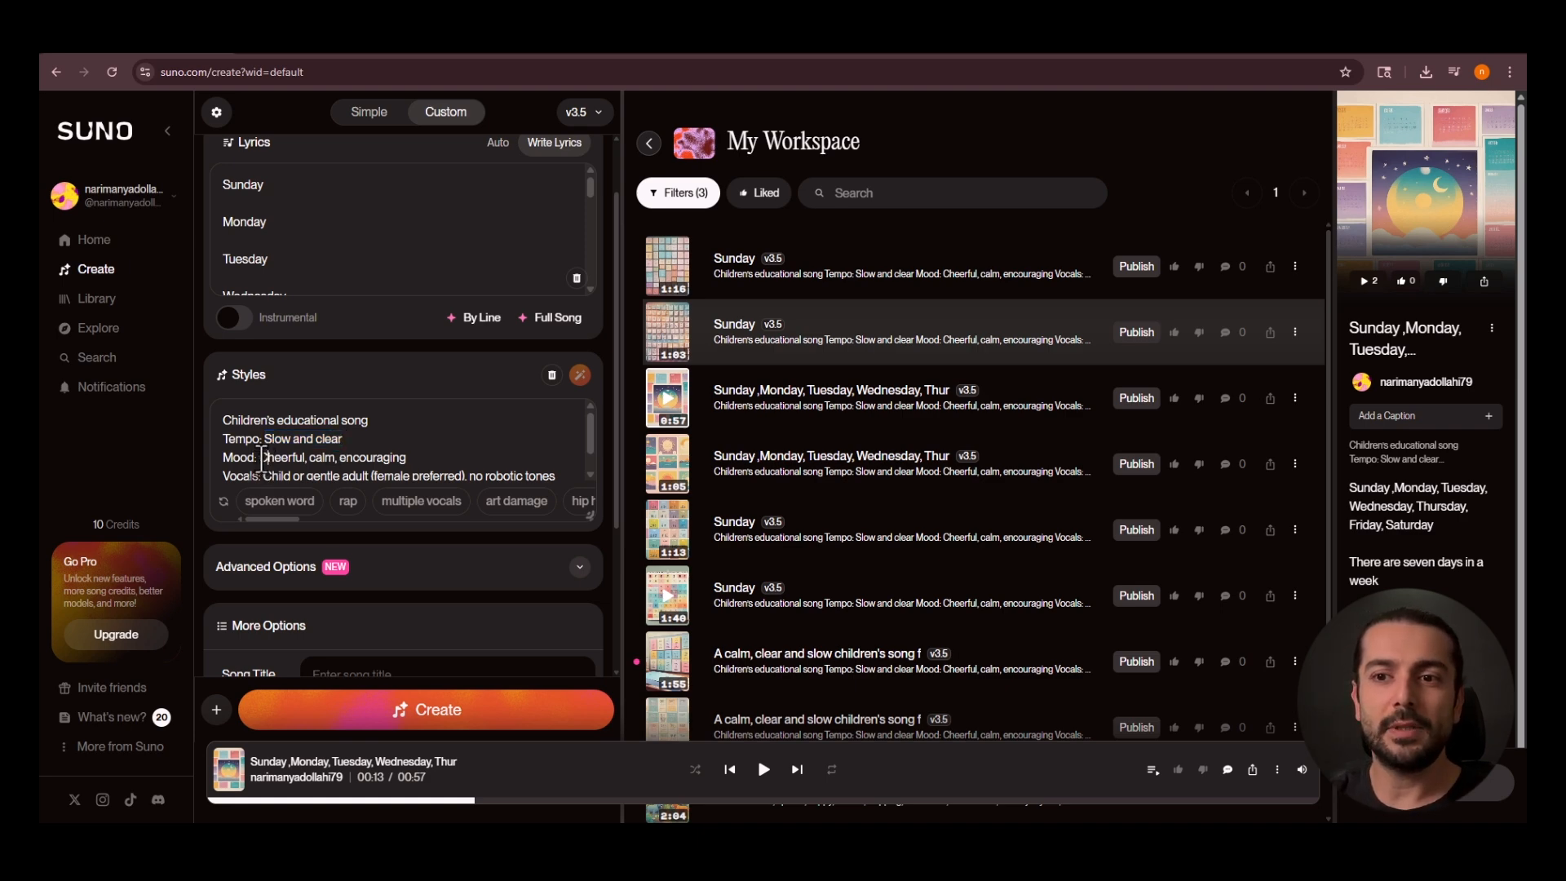
drag(261, 459, 408, 461)
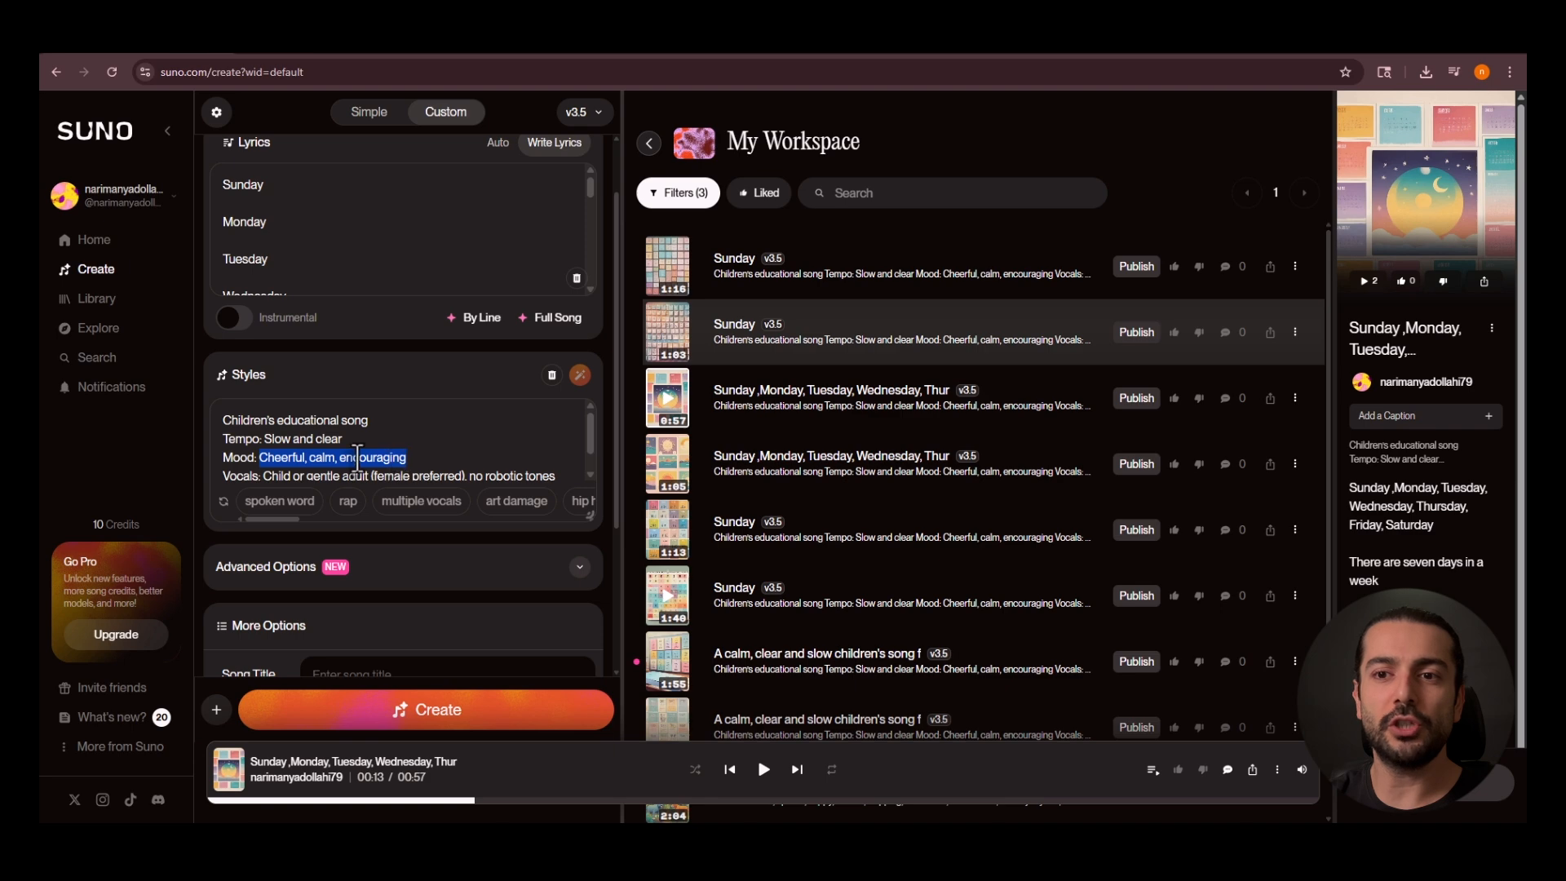
scroll(330, 454, down, 1)
drag(263, 453, 363, 462)
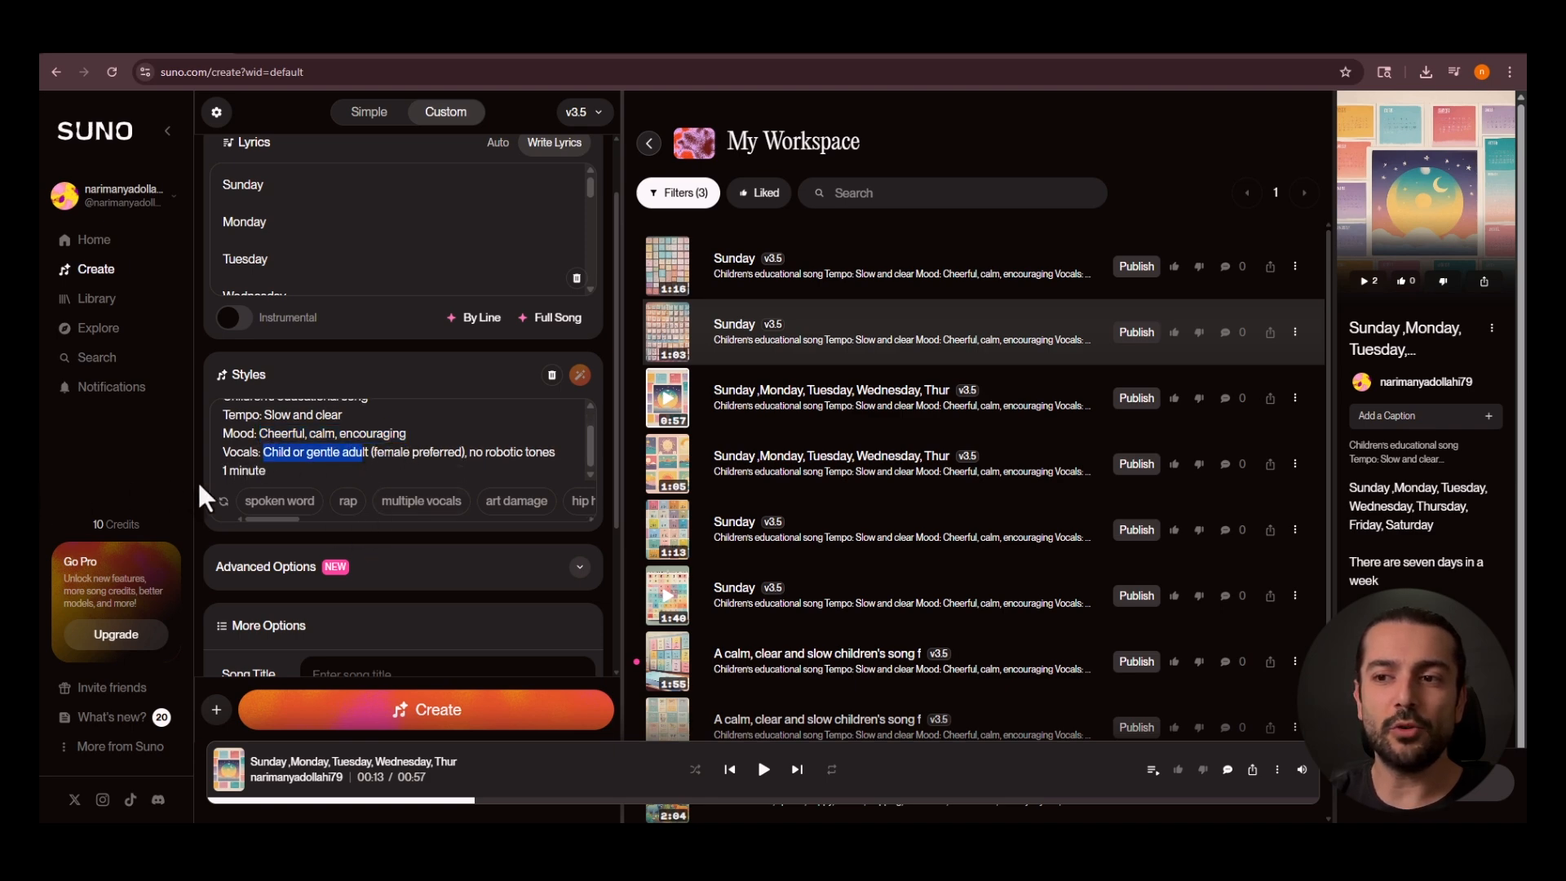
Refresh the suggested style tags below the Styles description and look through them.
drag(263, 518, 228, 520)
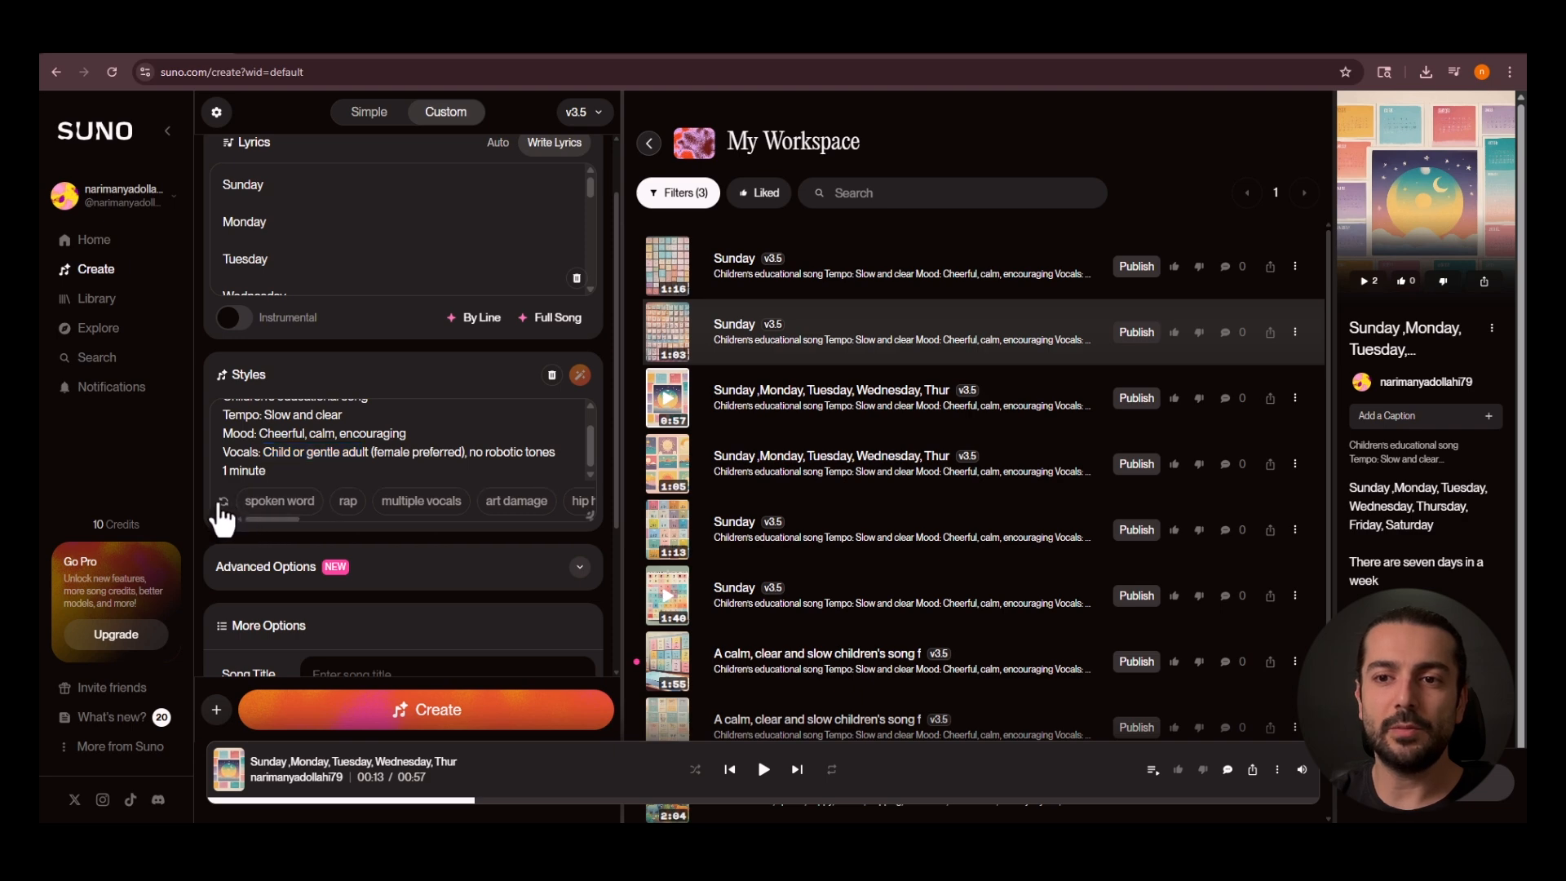
click(224, 502)
drag(282, 516, 238, 511)
Title the custom song "days week" and generate it.
scroll(364, 517, down, 3)
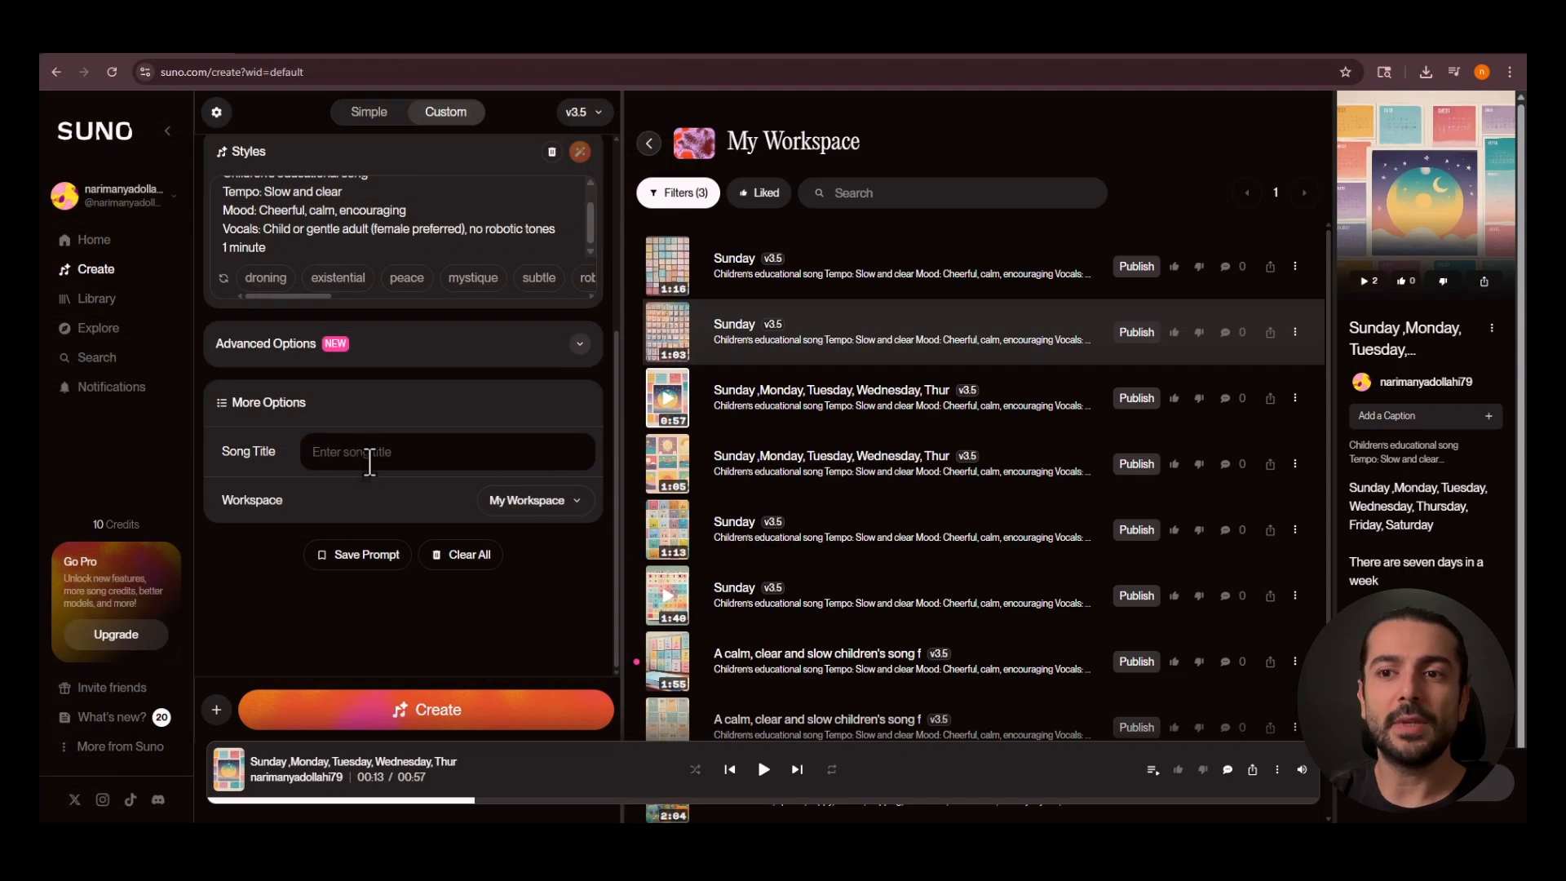
click(350, 457)
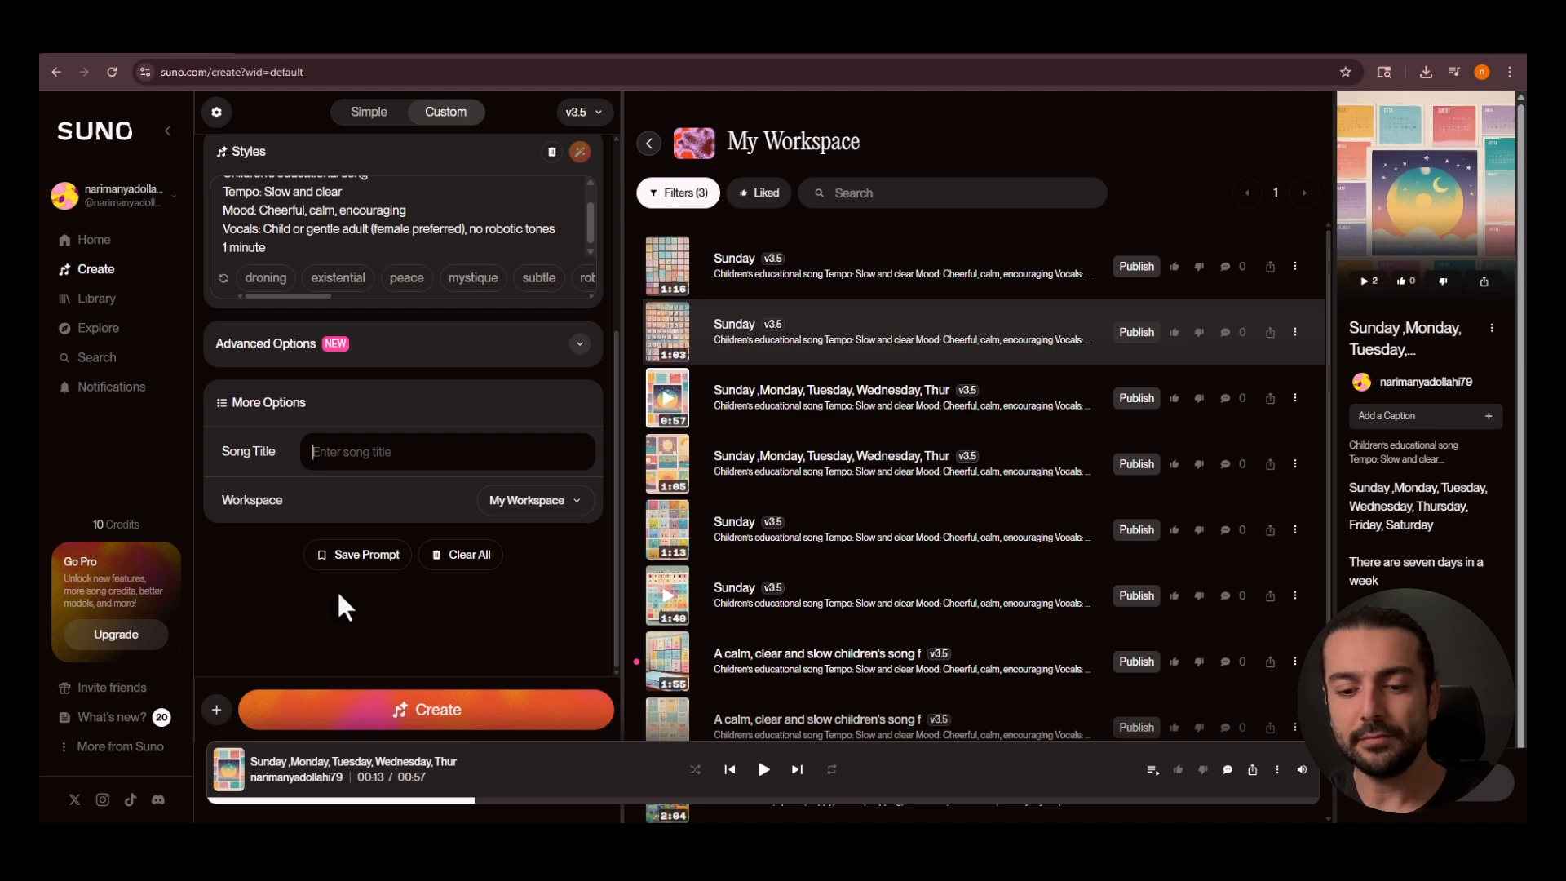
text(days wee)
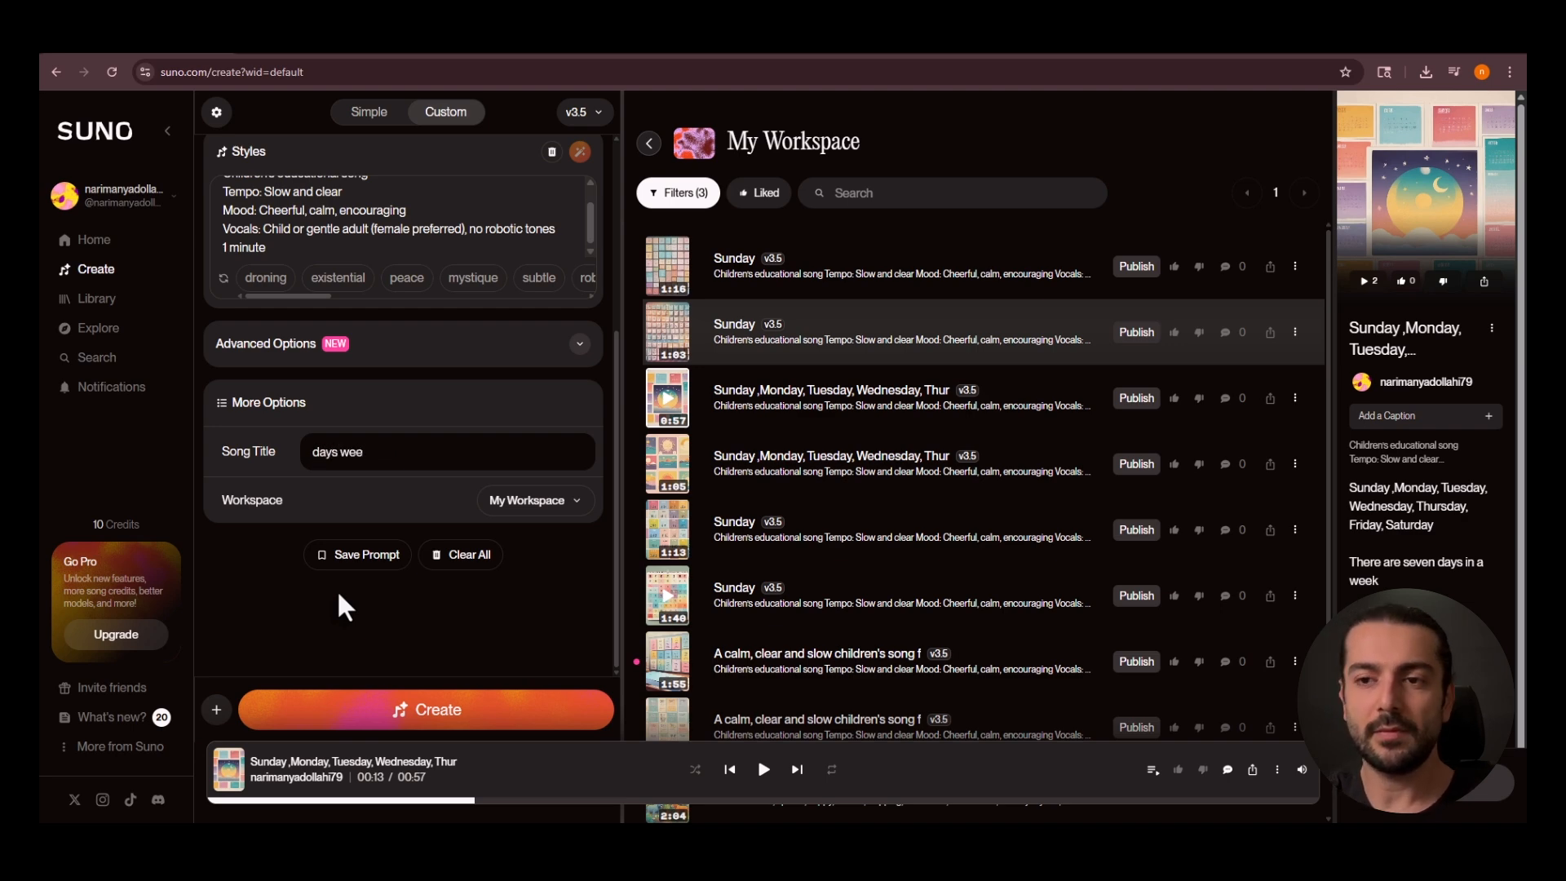
text(k)
click(455, 717)
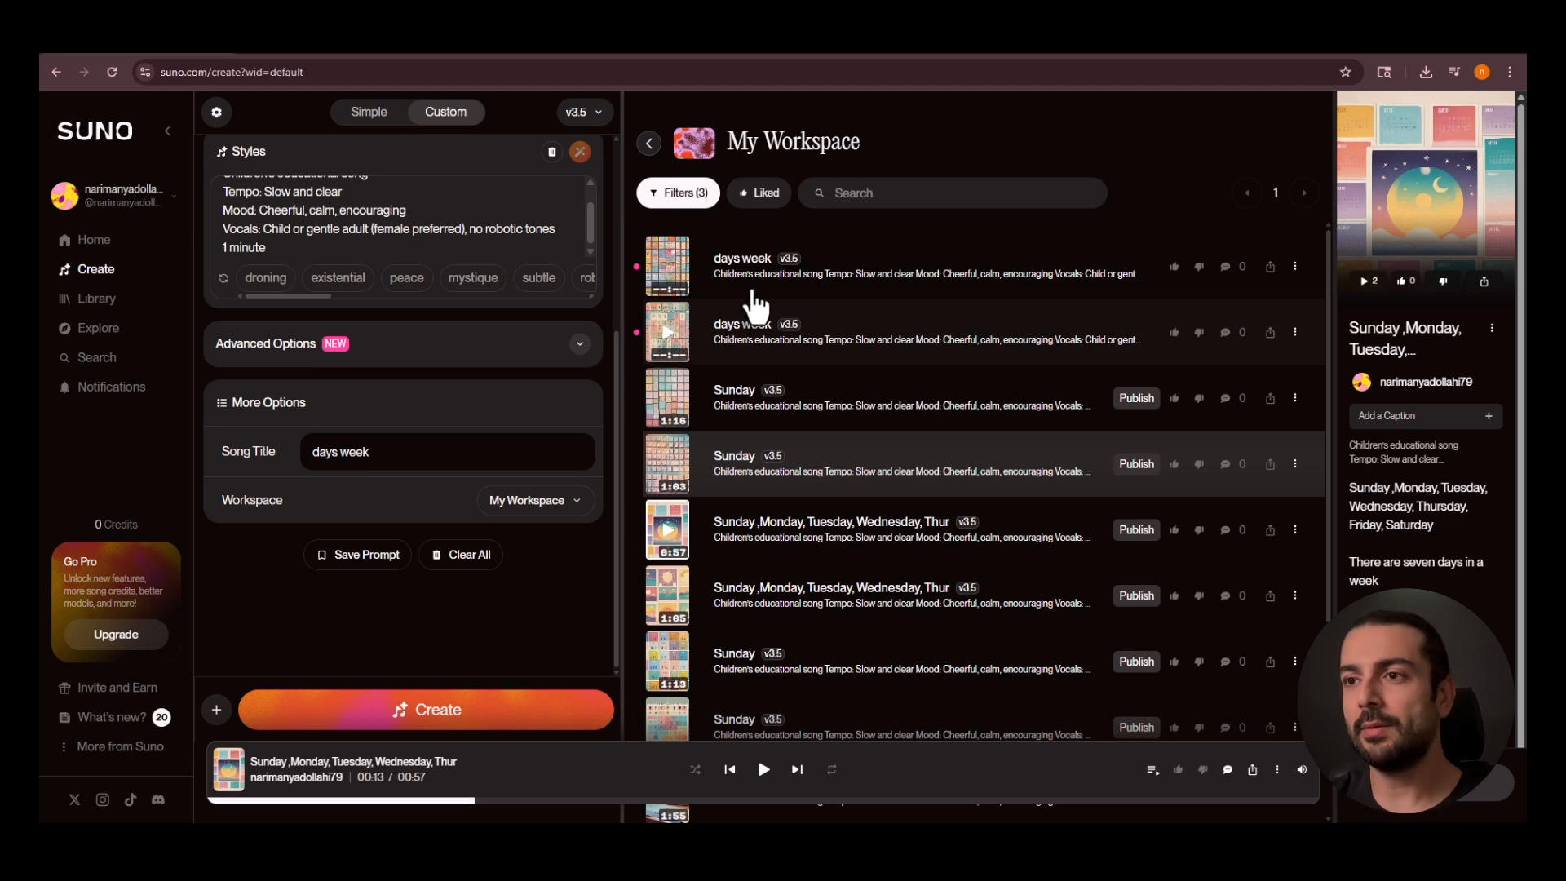
Look over the available model versions, from v4.5+ down to v3, without changing the selected one.
click(590, 117)
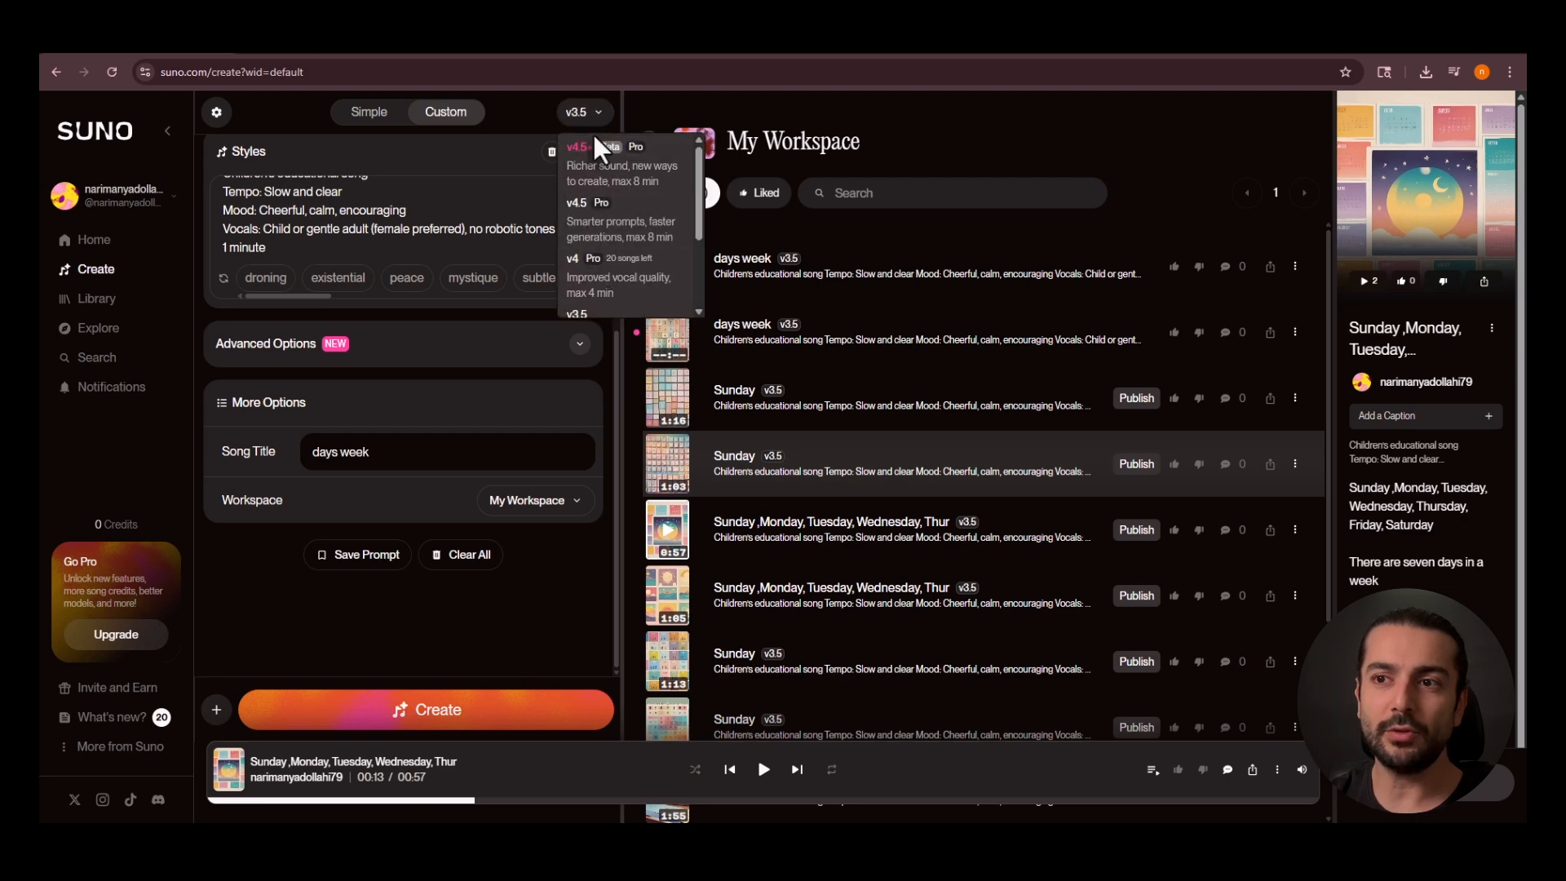
scroll(598, 266, down, 1)
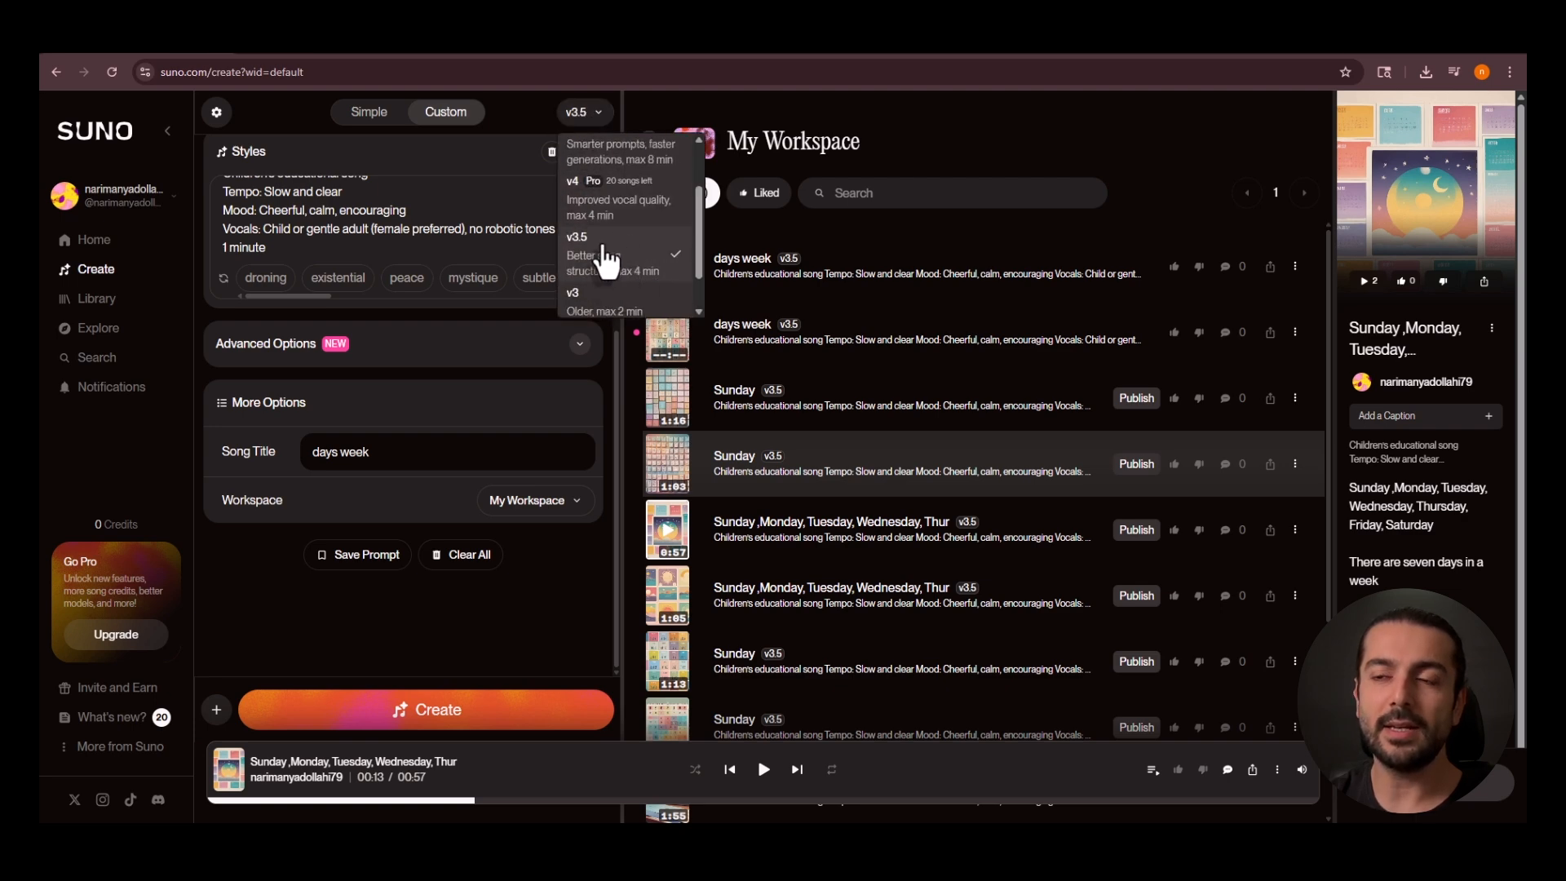
scroll(628, 236, up, 1)
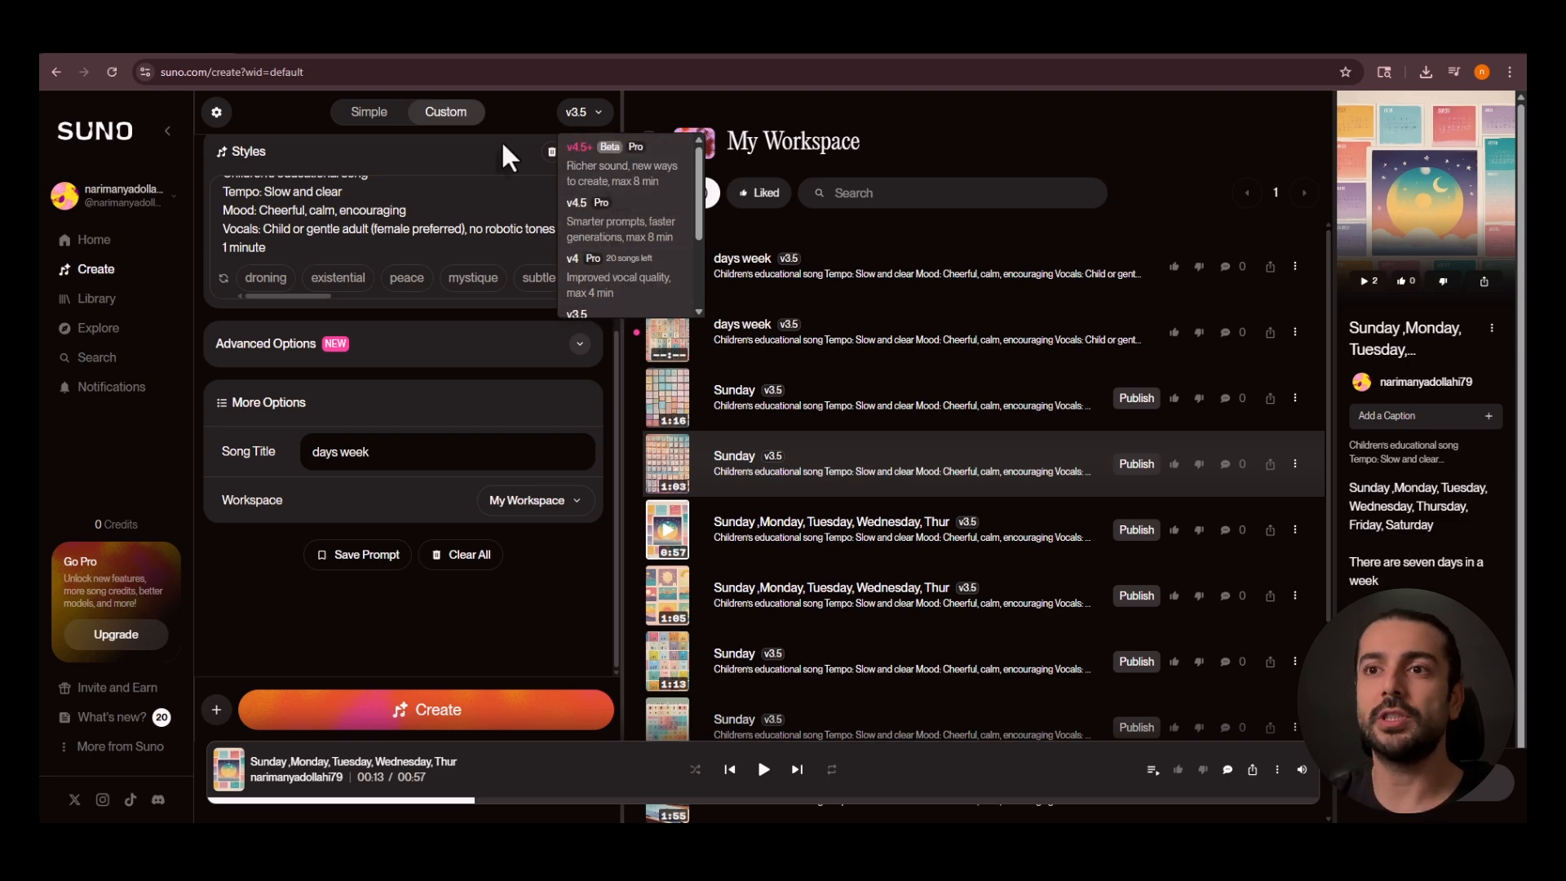
click(473, 142)
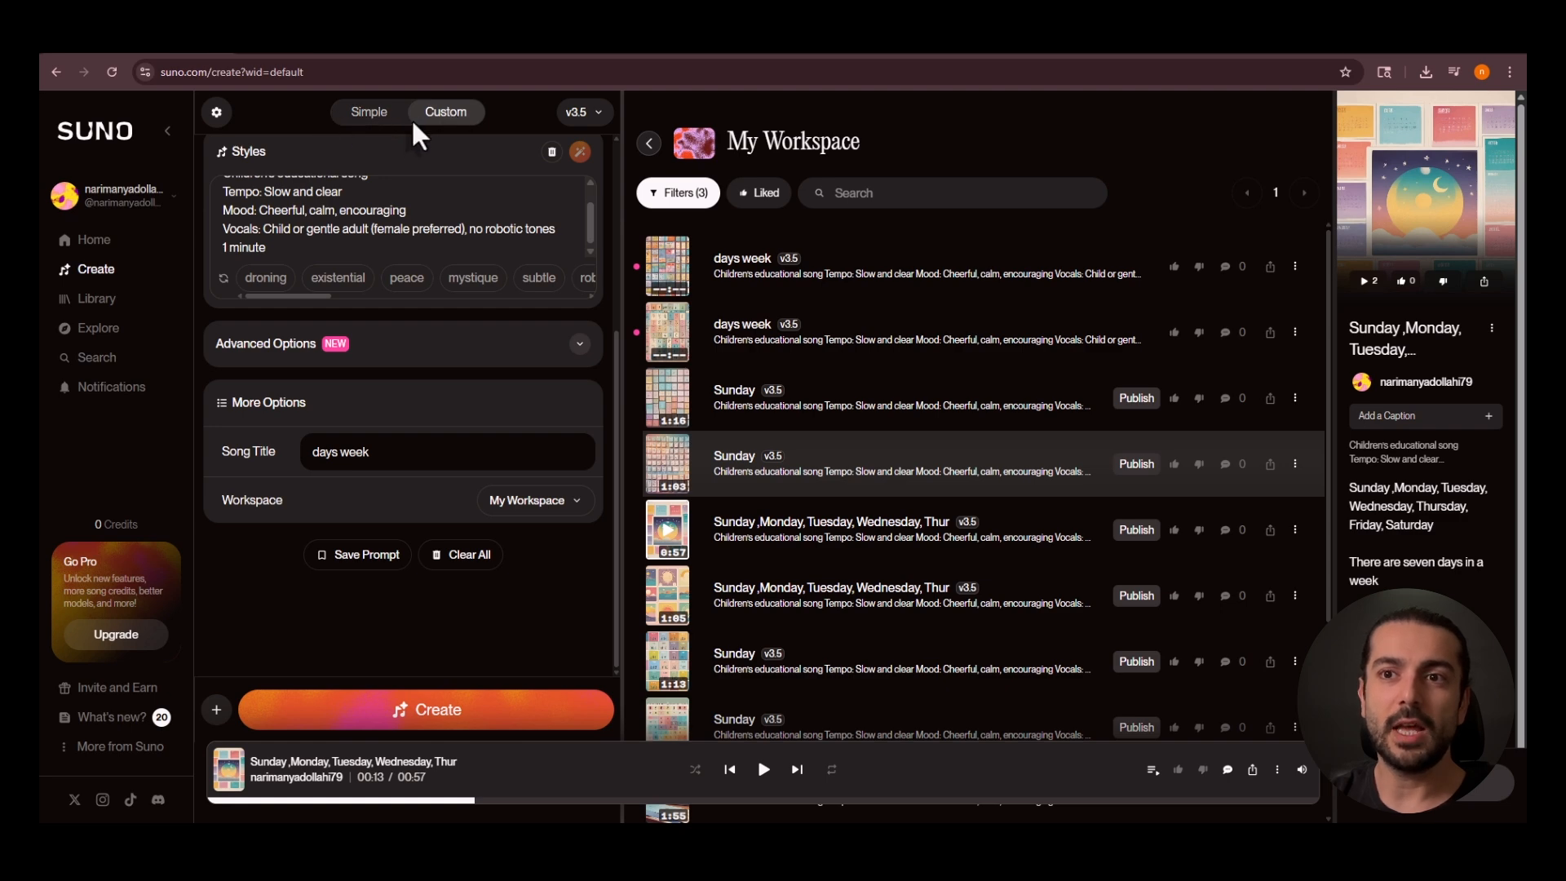
Compare the Custom form's lyrics and styles with the Simple mode form, ending back in Custom mode.
scroll(363, 236, up, 1)
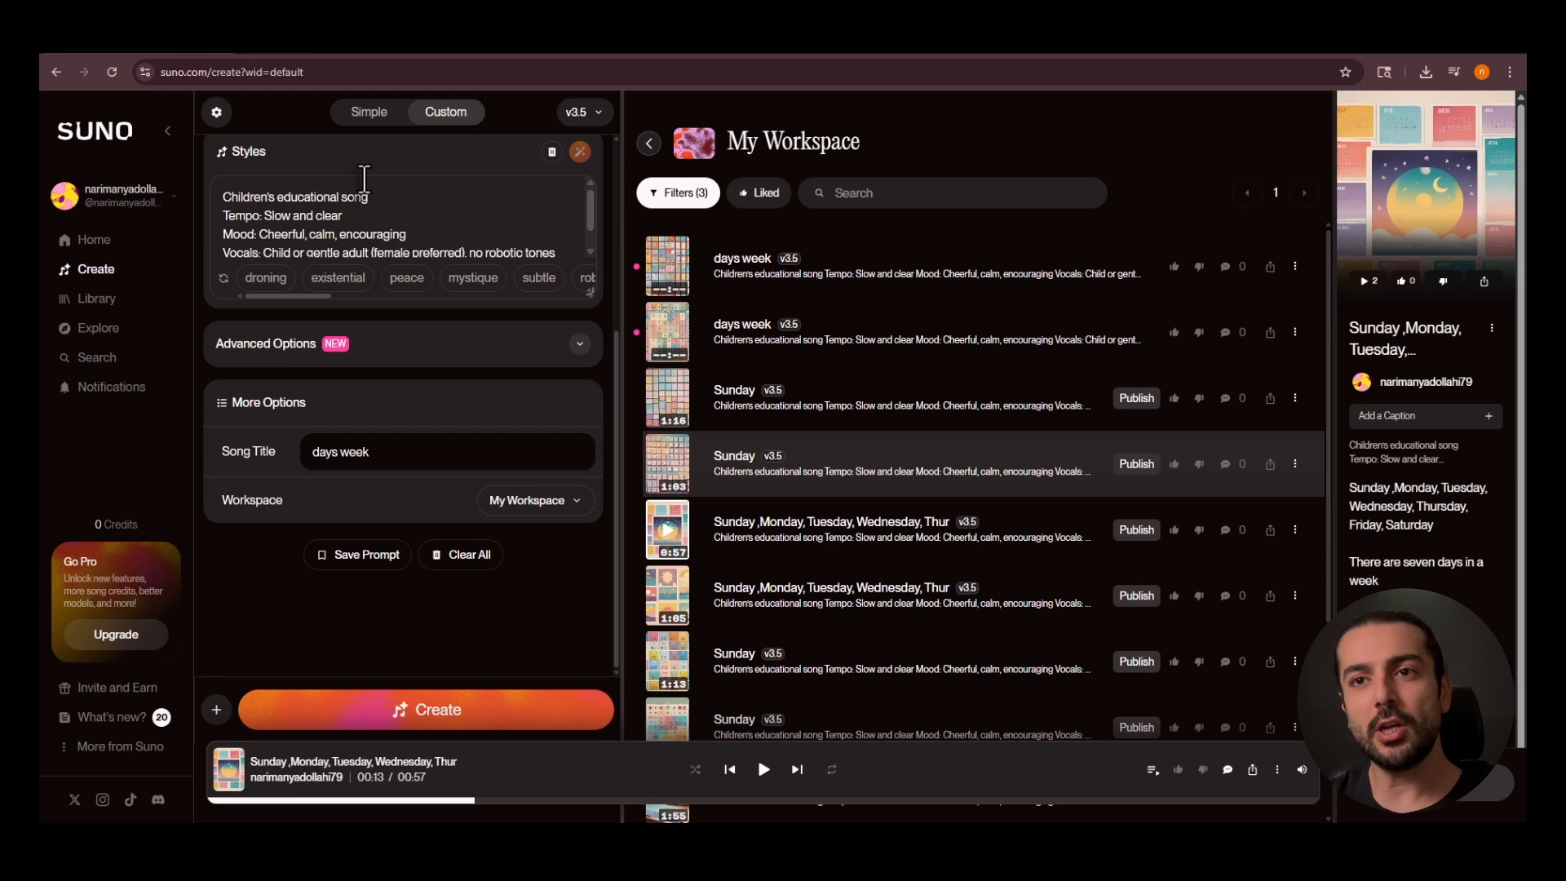
scroll(399, 388, up, 4)
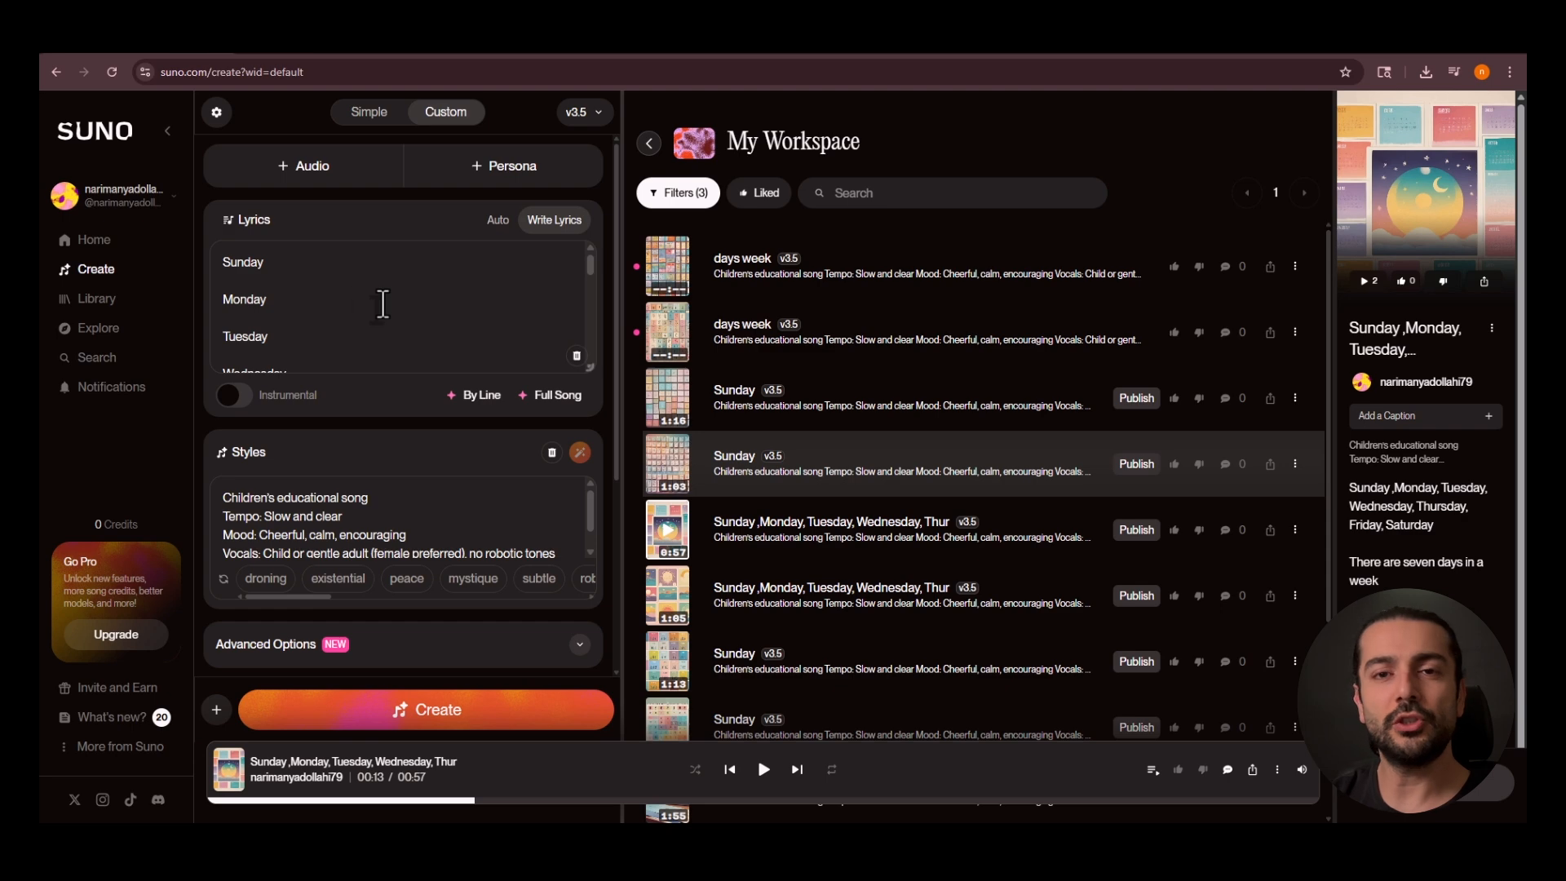
scroll(403, 538, down, 1)
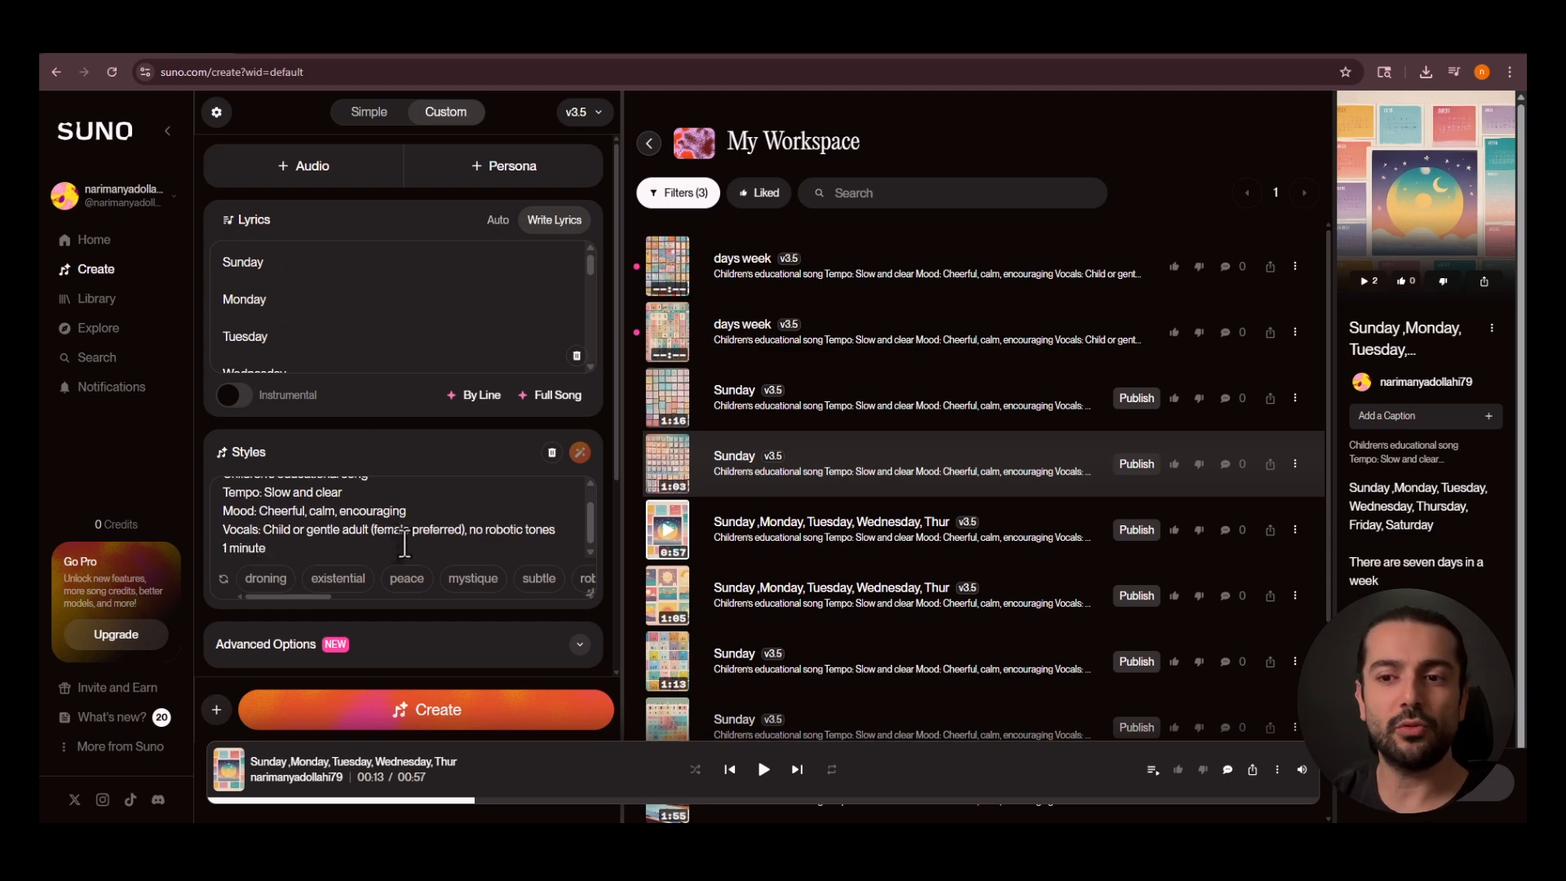
scroll(333, 676, down, 4)
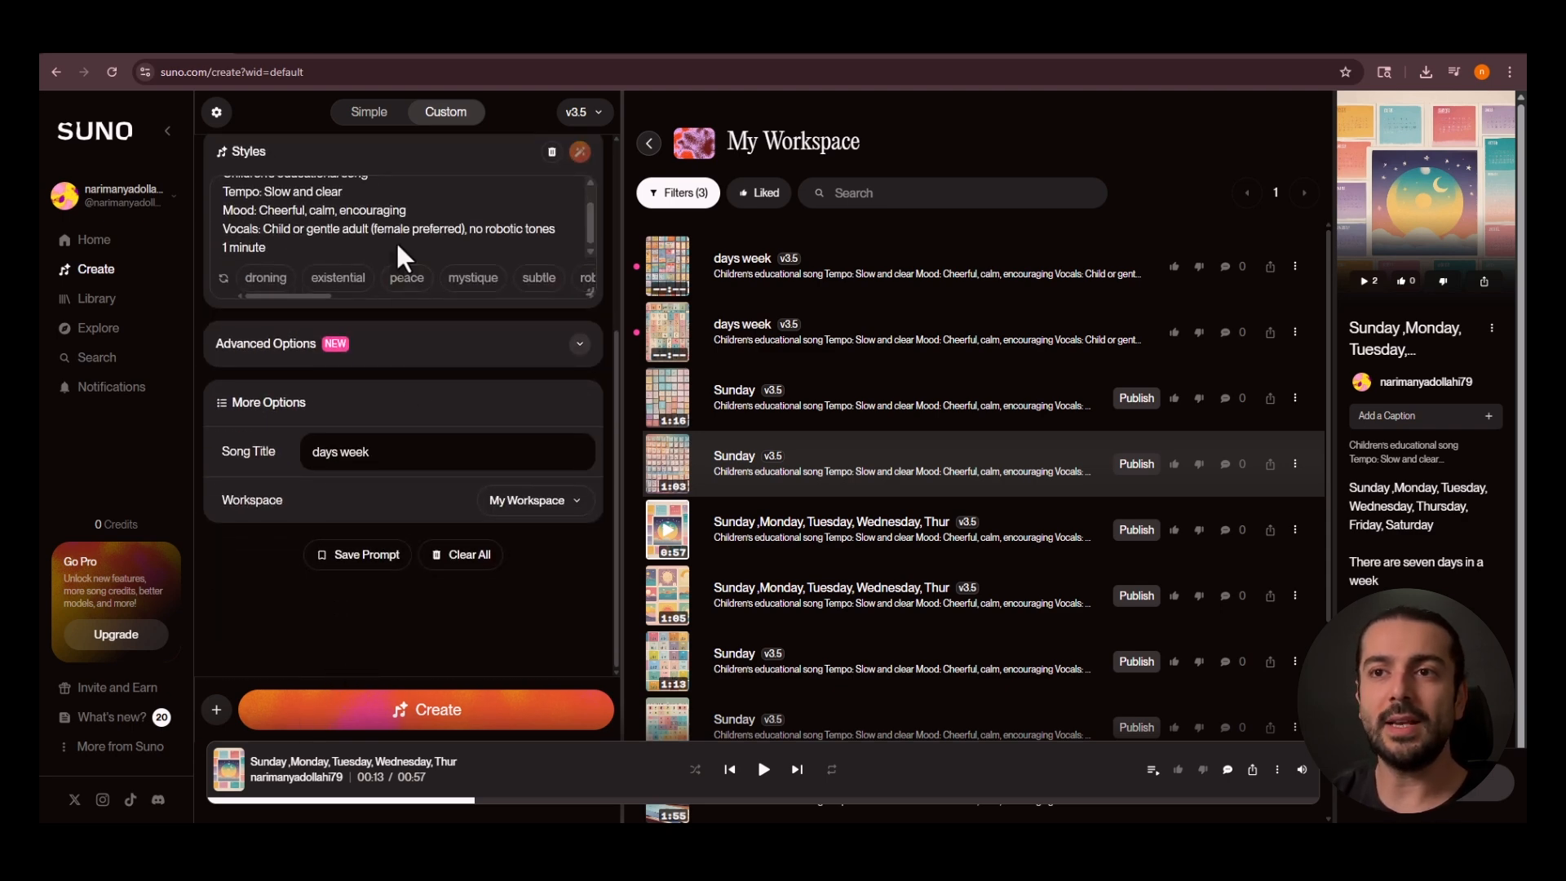
click(365, 113)
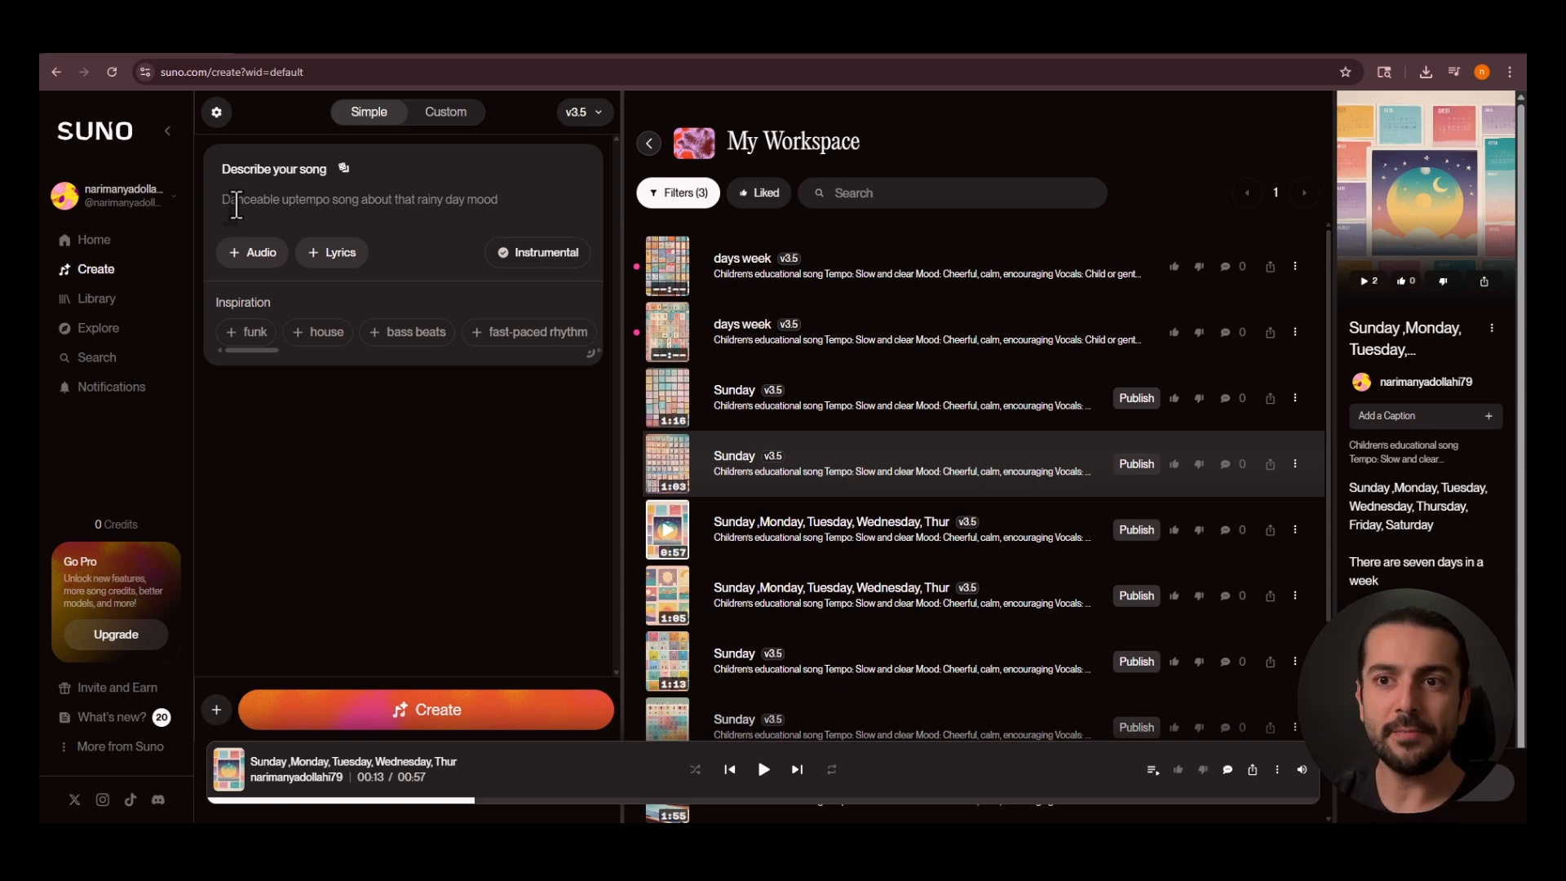
mouse_move(253, 350)
mouse_down()
mouse_move(307, 351)
mouse_move(242, 350)
mouse_up()
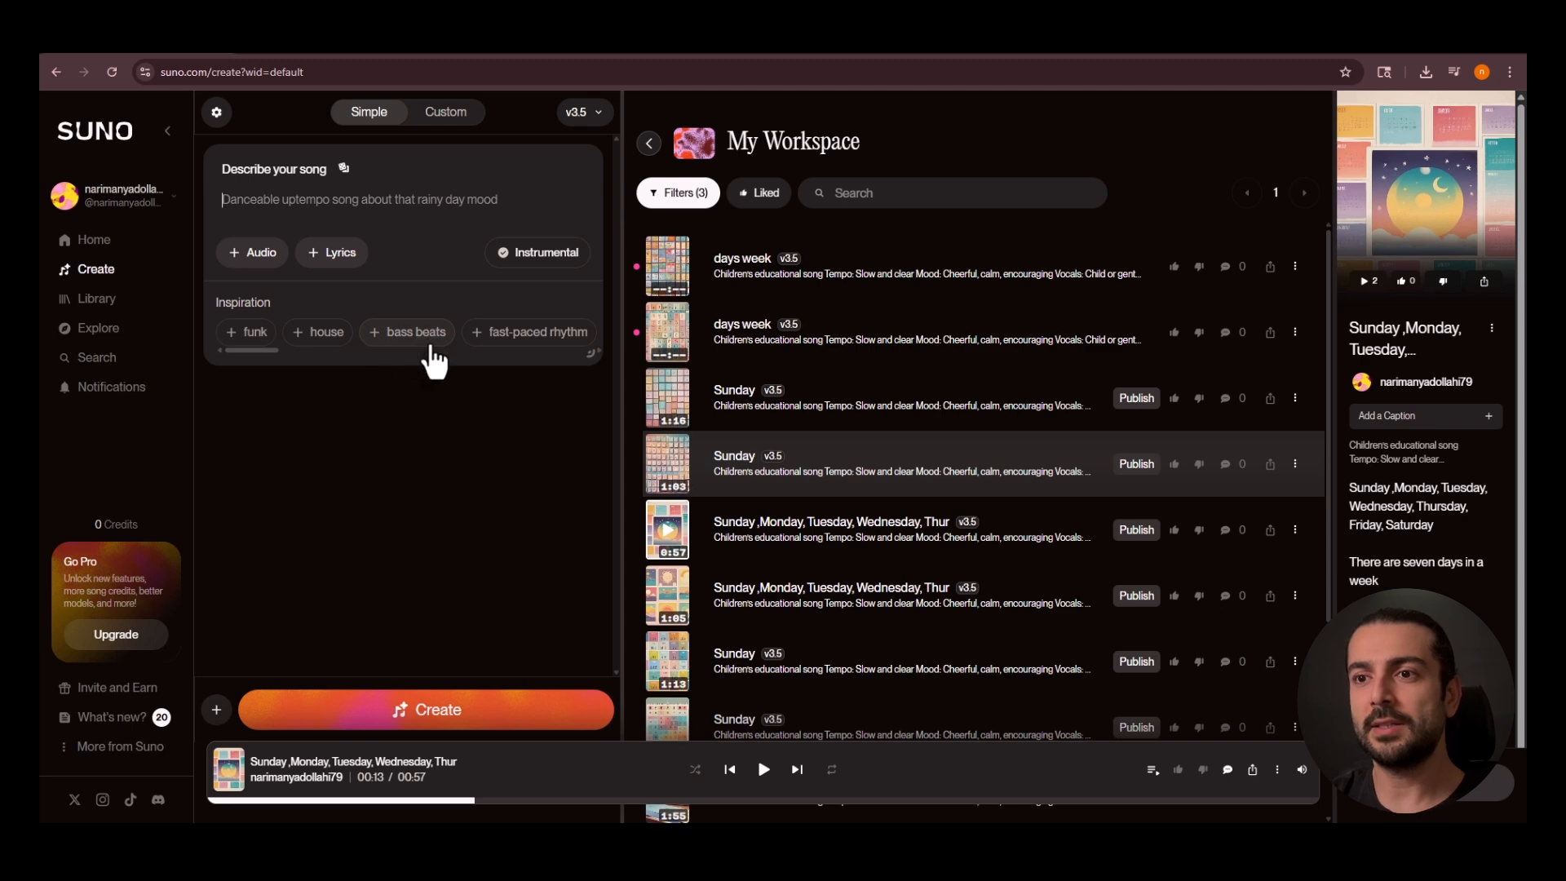
click(445, 114)
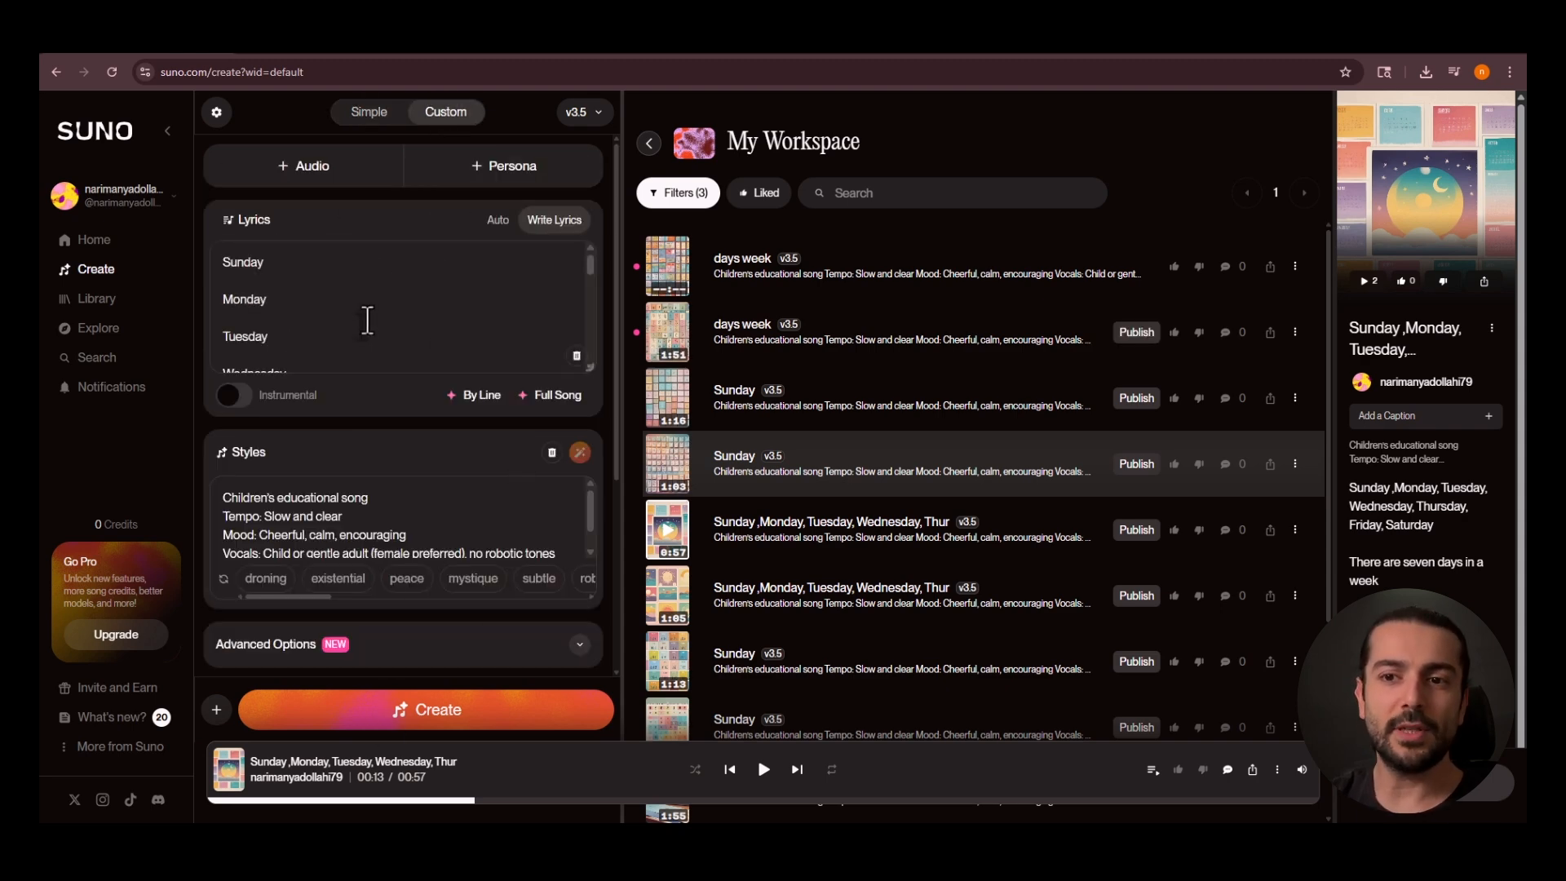
scroll(249, 528, down, 1)
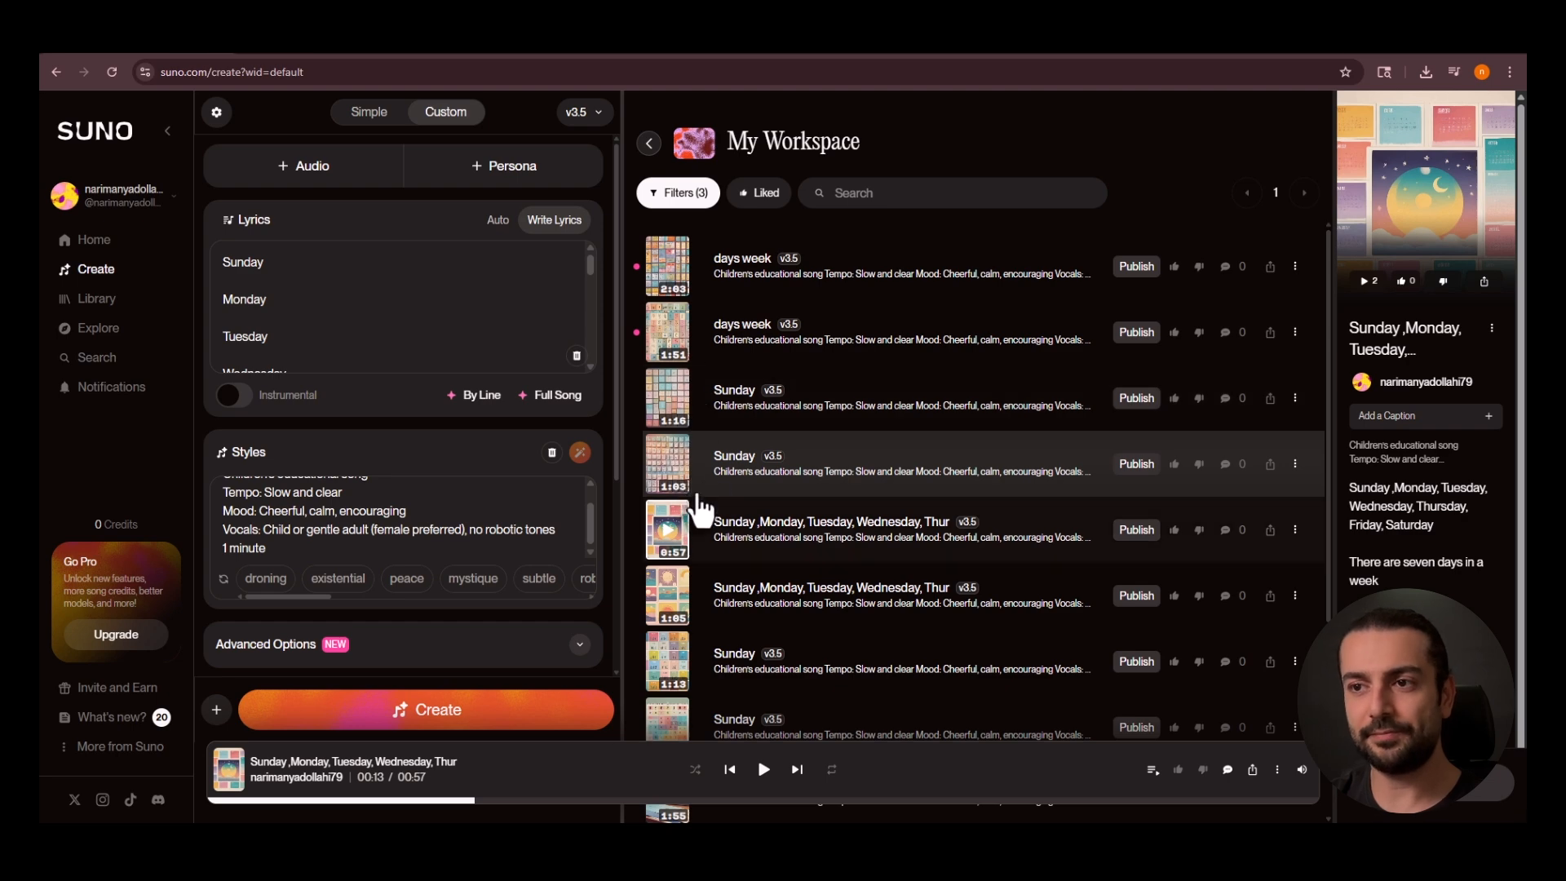
Play the 1:51 version of "days week" while following its lyrics, and pause it after the sing-along part.
click(667, 334)
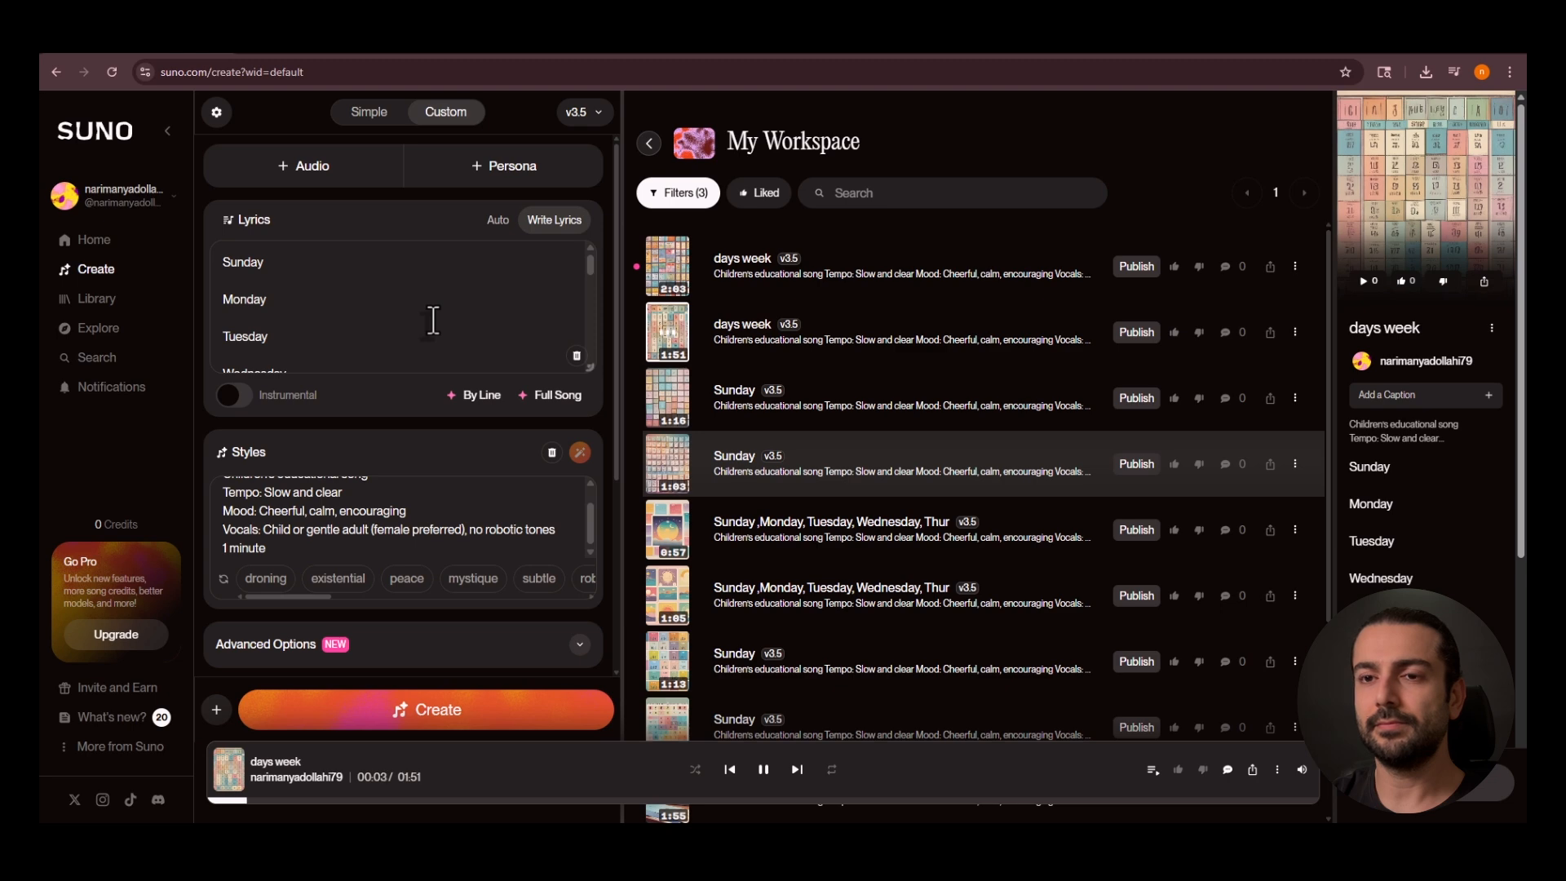
scroll(433, 320, down, 2)
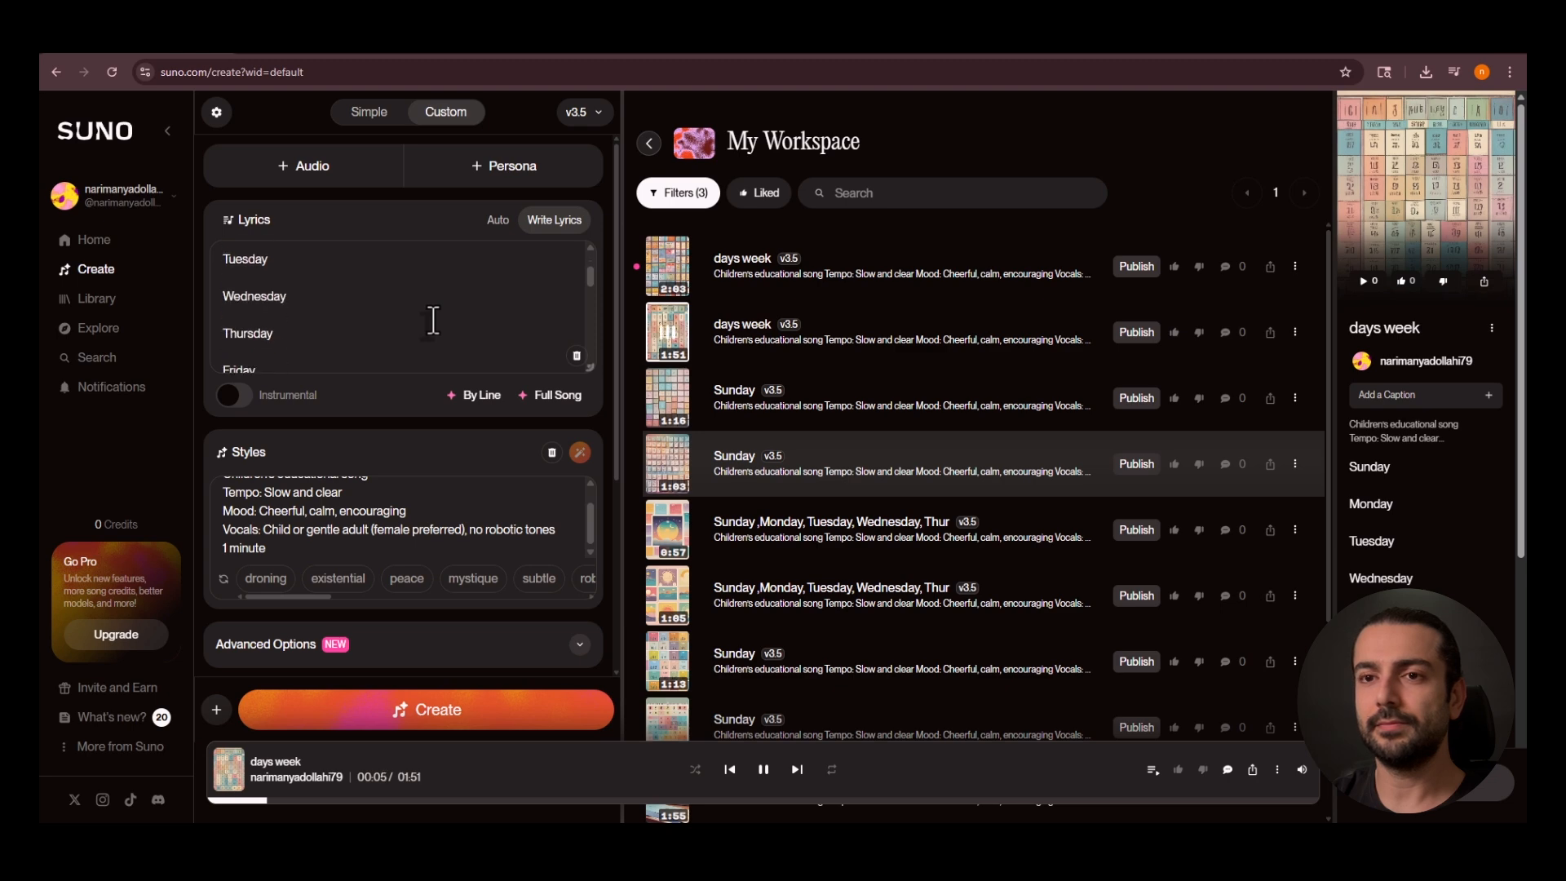
scroll(433, 319, down, 2)
scroll(433, 320, up, 2)
scroll(433, 319, down, 2)
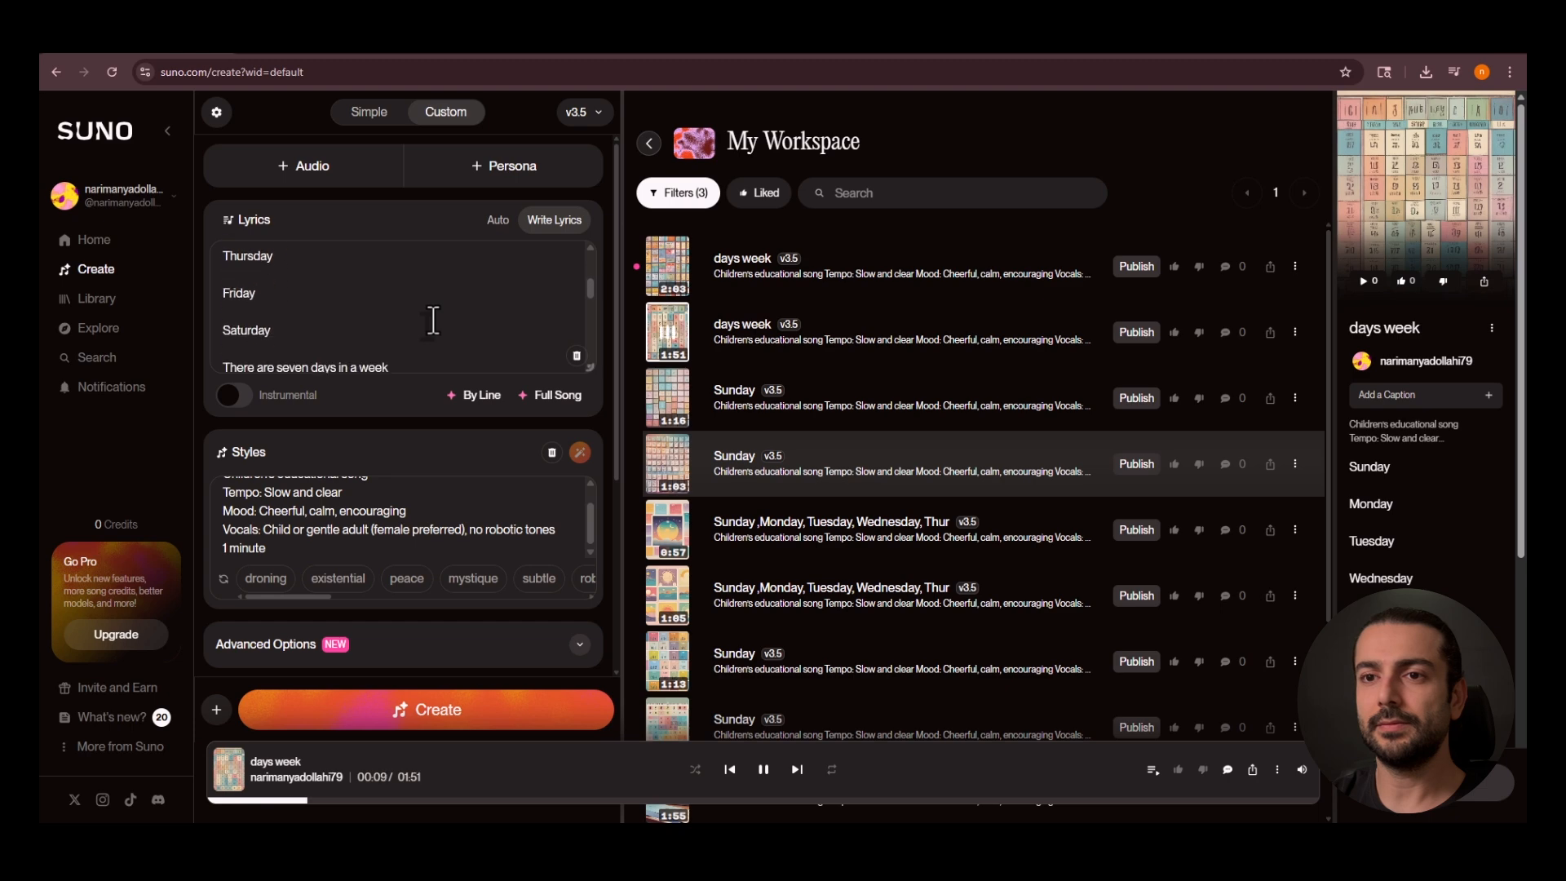
scroll(433, 320, down, 4)
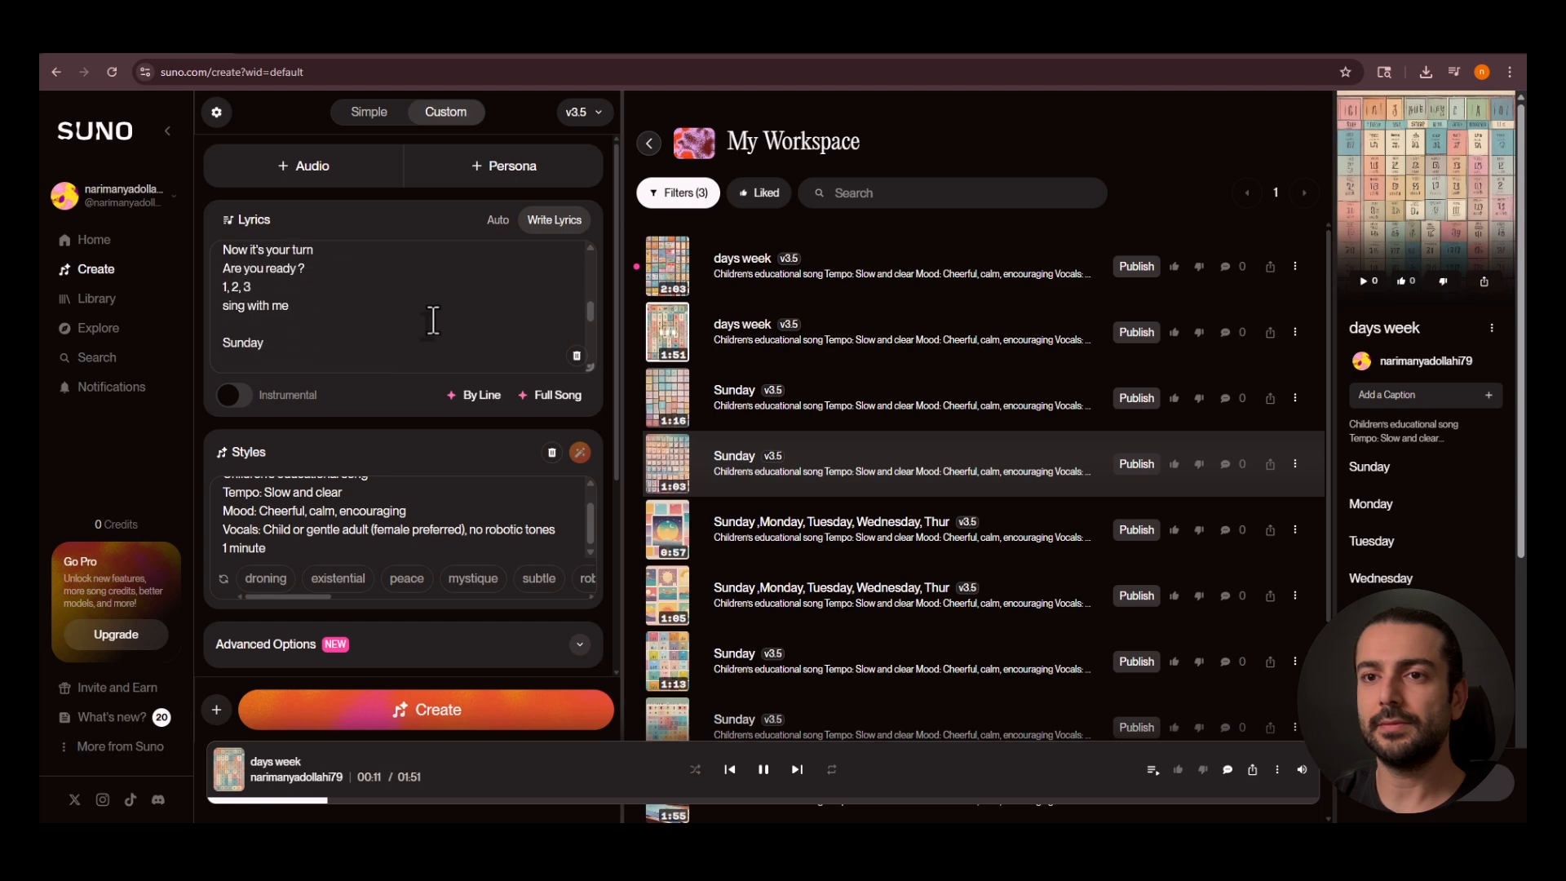
scroll(433, 320, up, 3)
scroll(433, 319, down, 3)
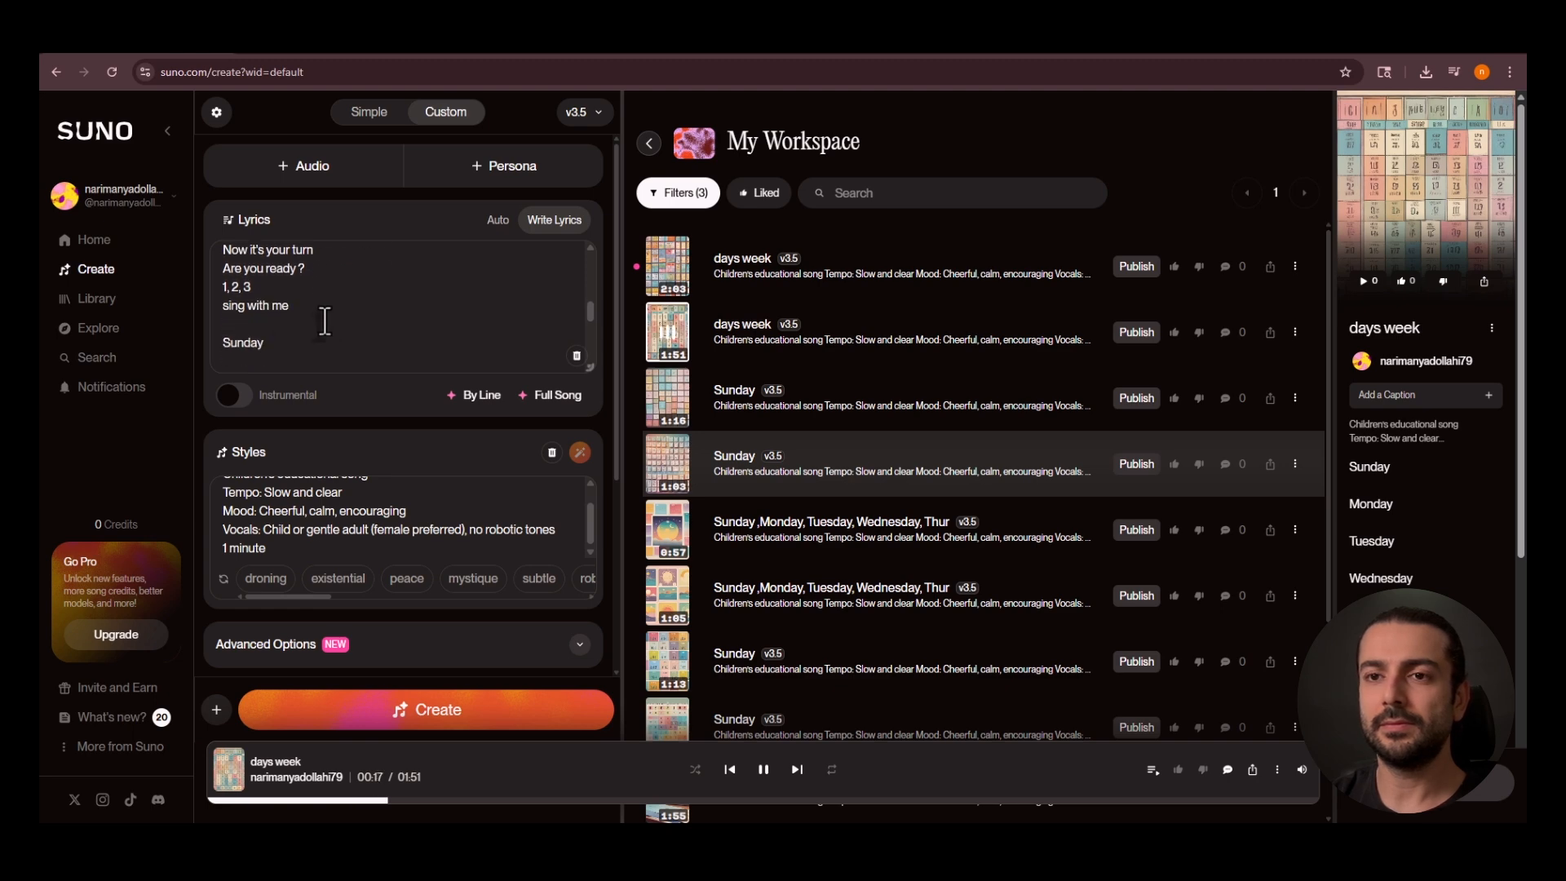
scroll(297, 322, down, 5)
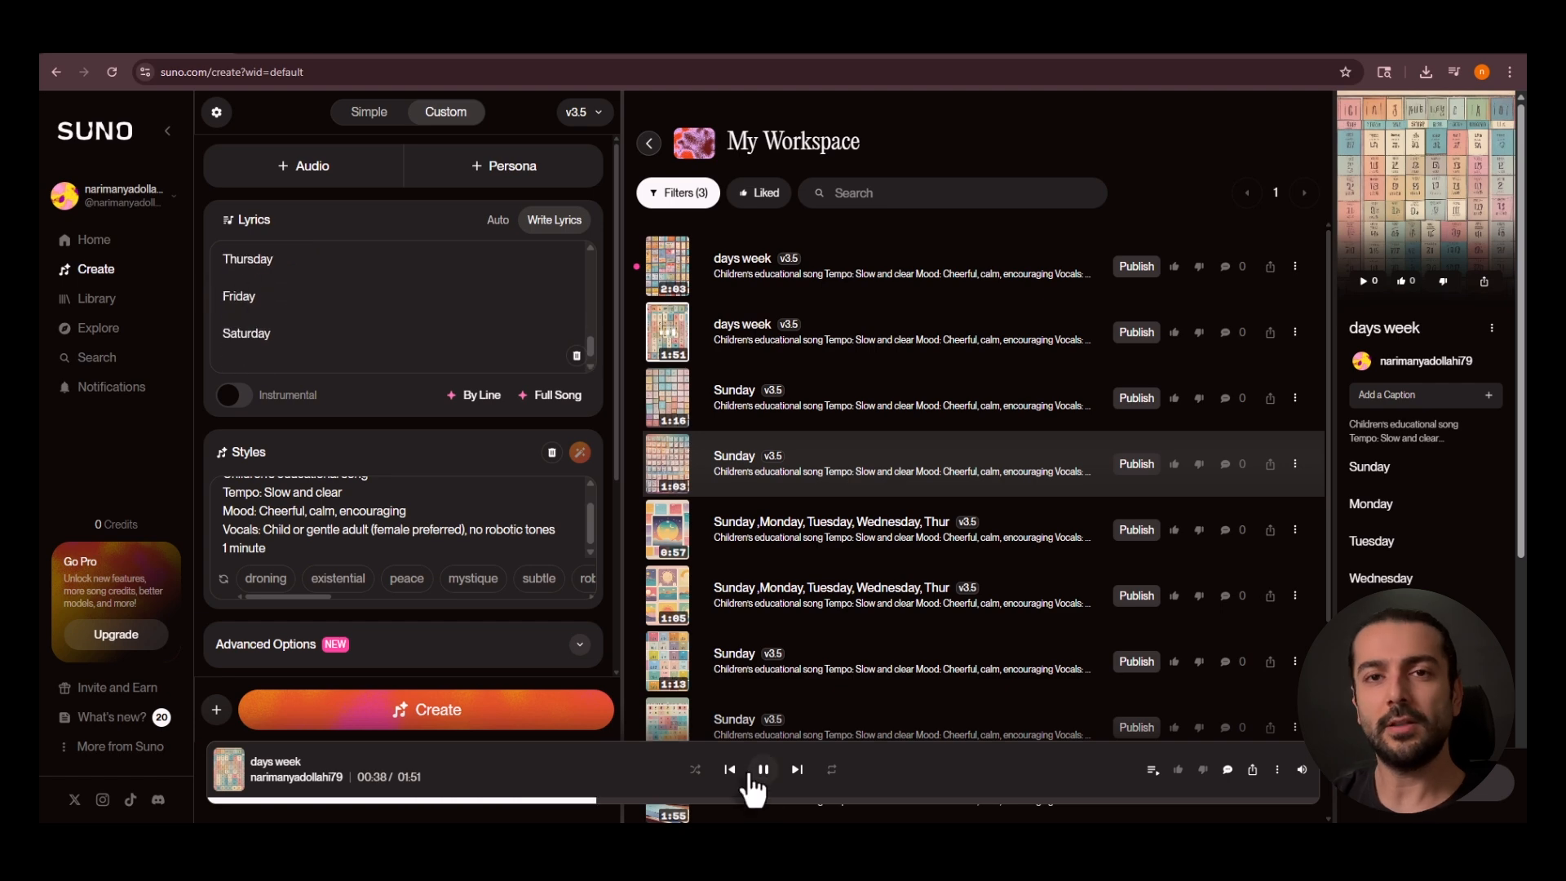
click(758, 771)
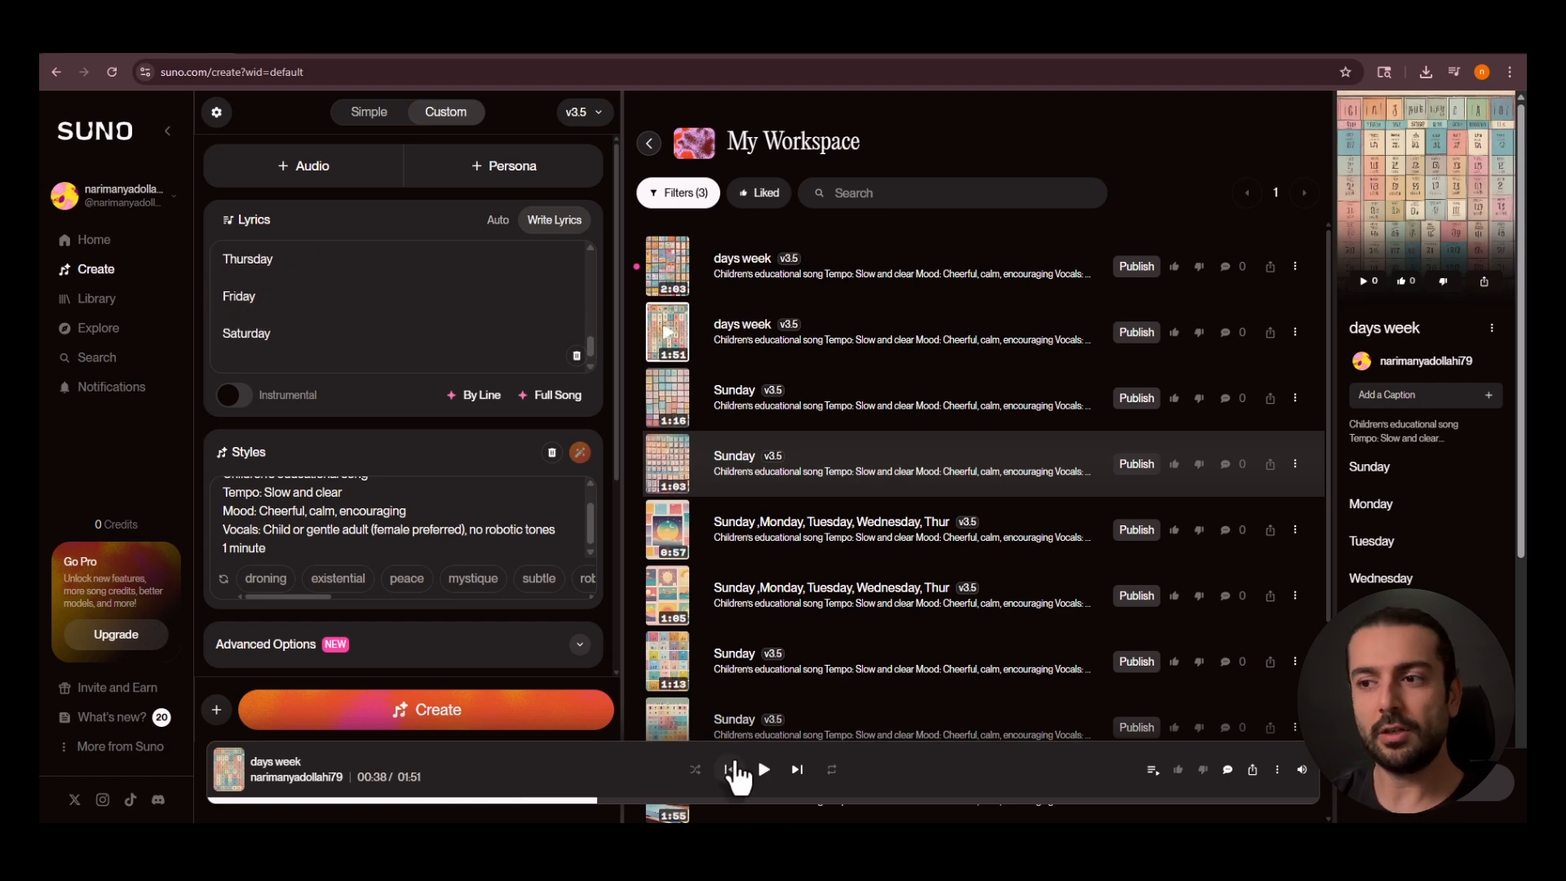
Play the 2:03 version of "days week" while following its lyrics from Sunday onward, and pause it partway through.
click(668, 277)
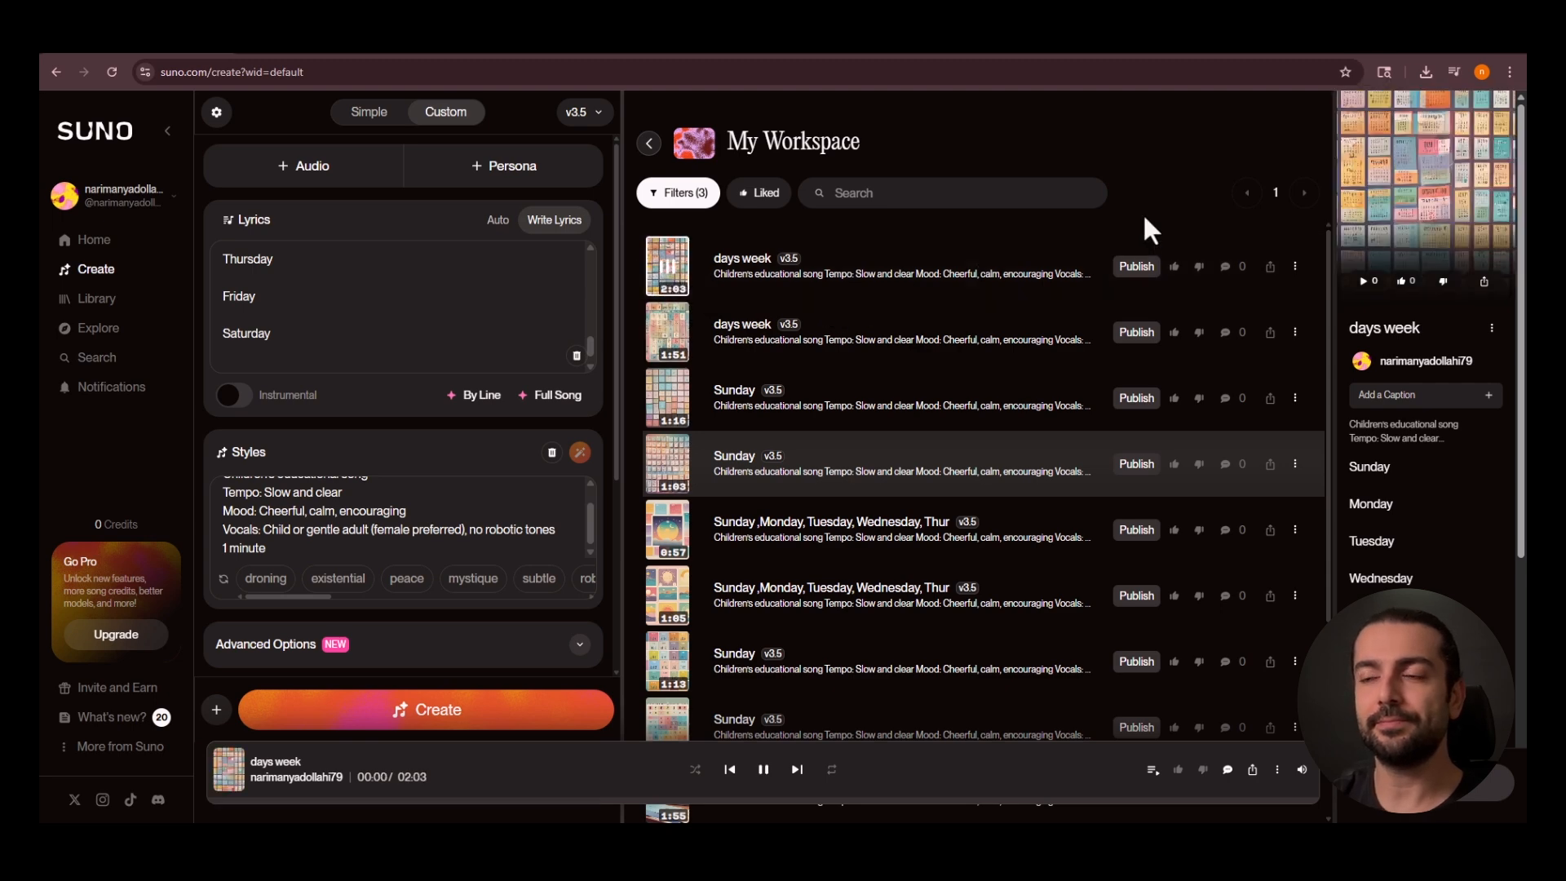
scroll(363, 261, up, 3)
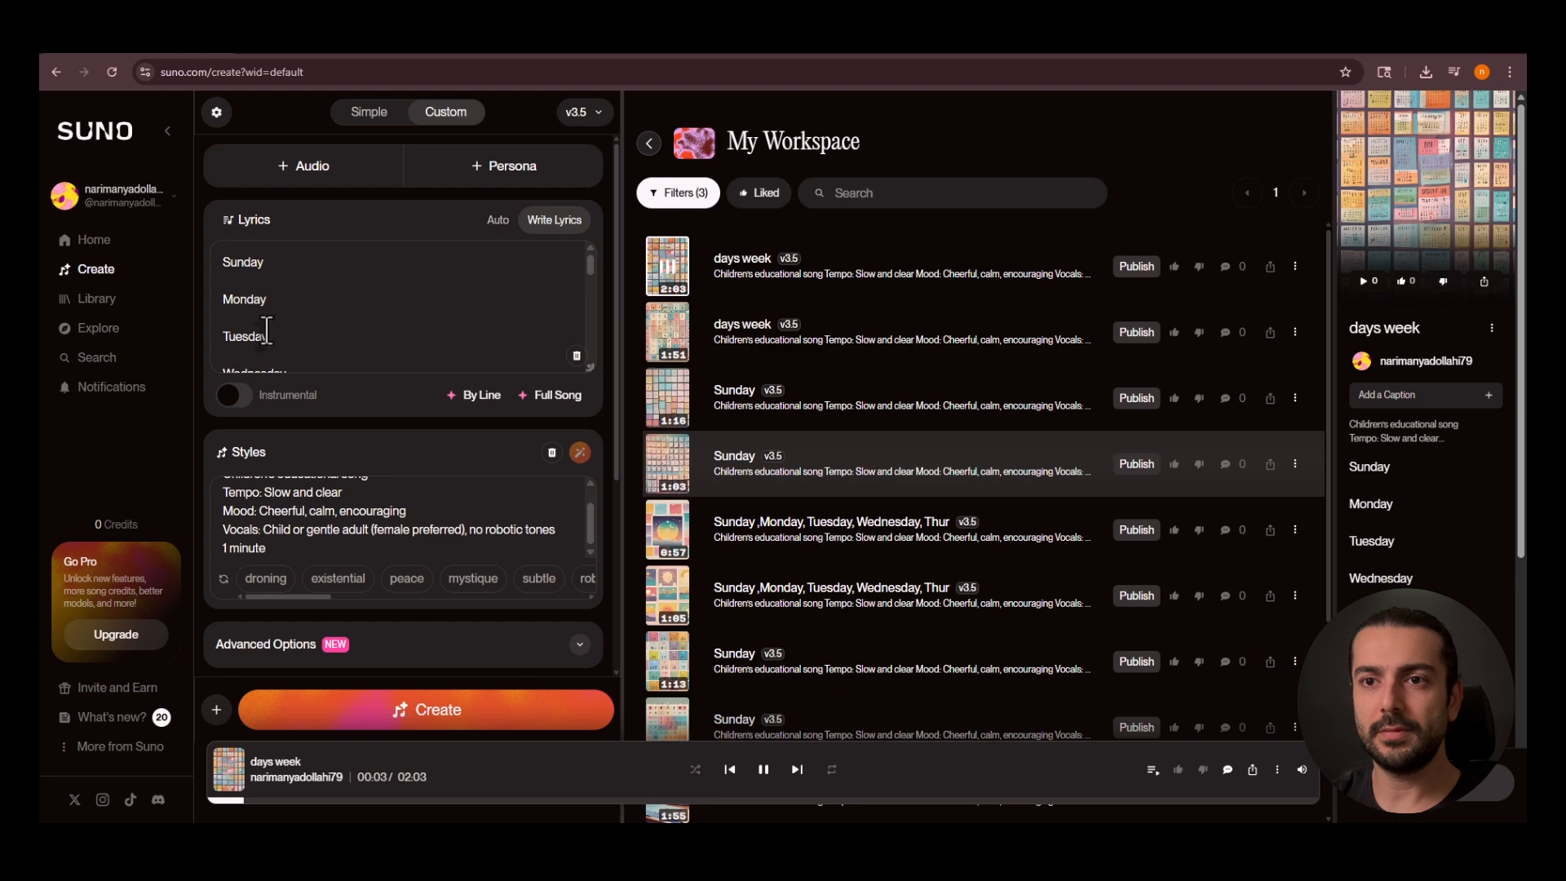
scroll(270, 330, down, 2)
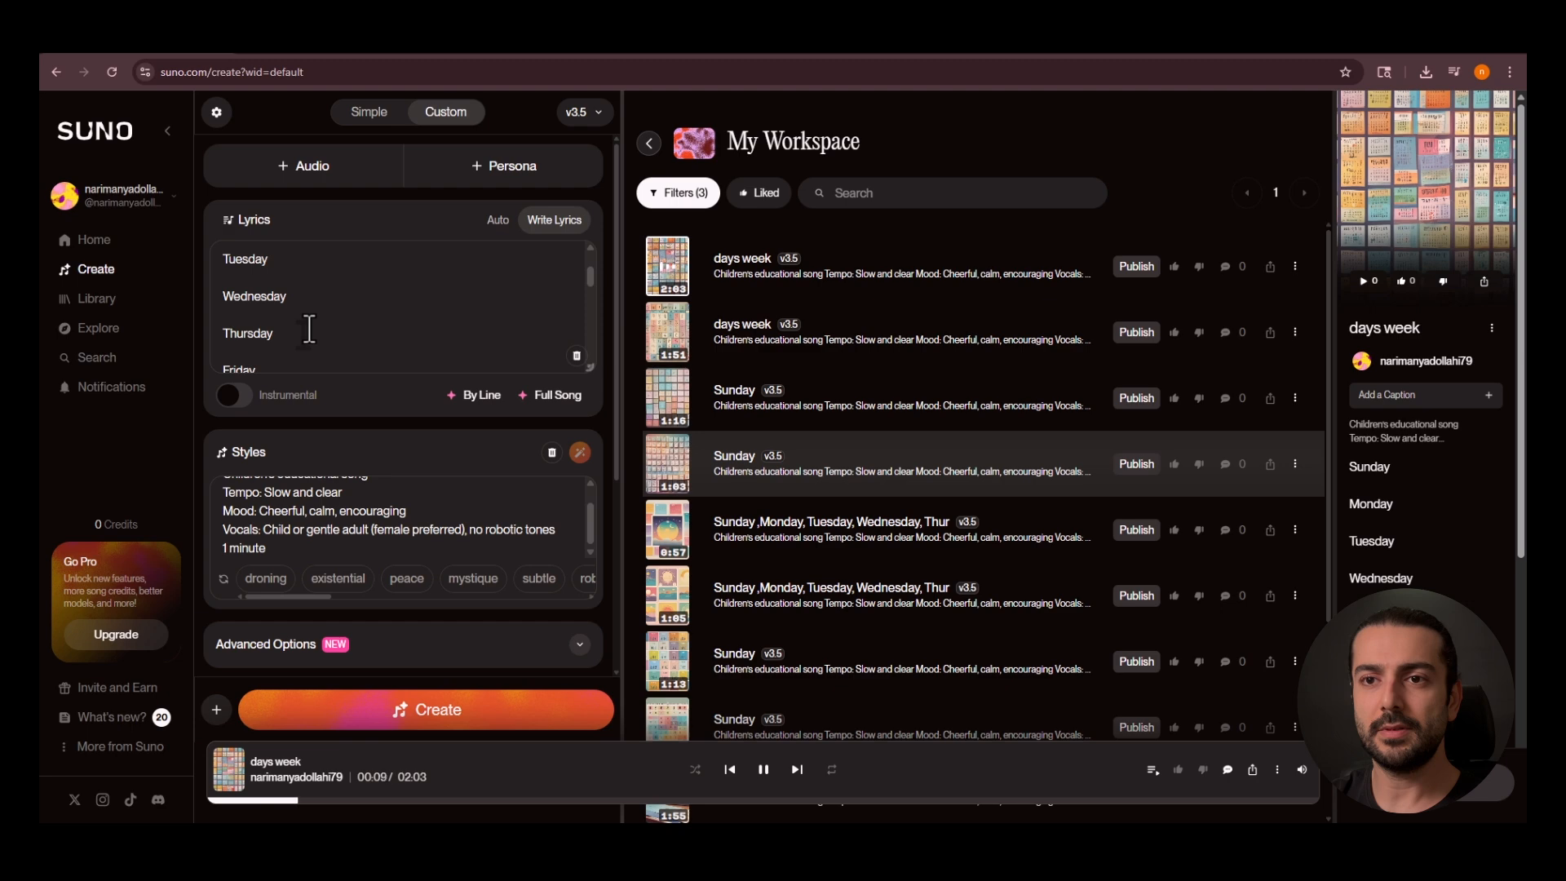
scroll(309, 328, down, 2)
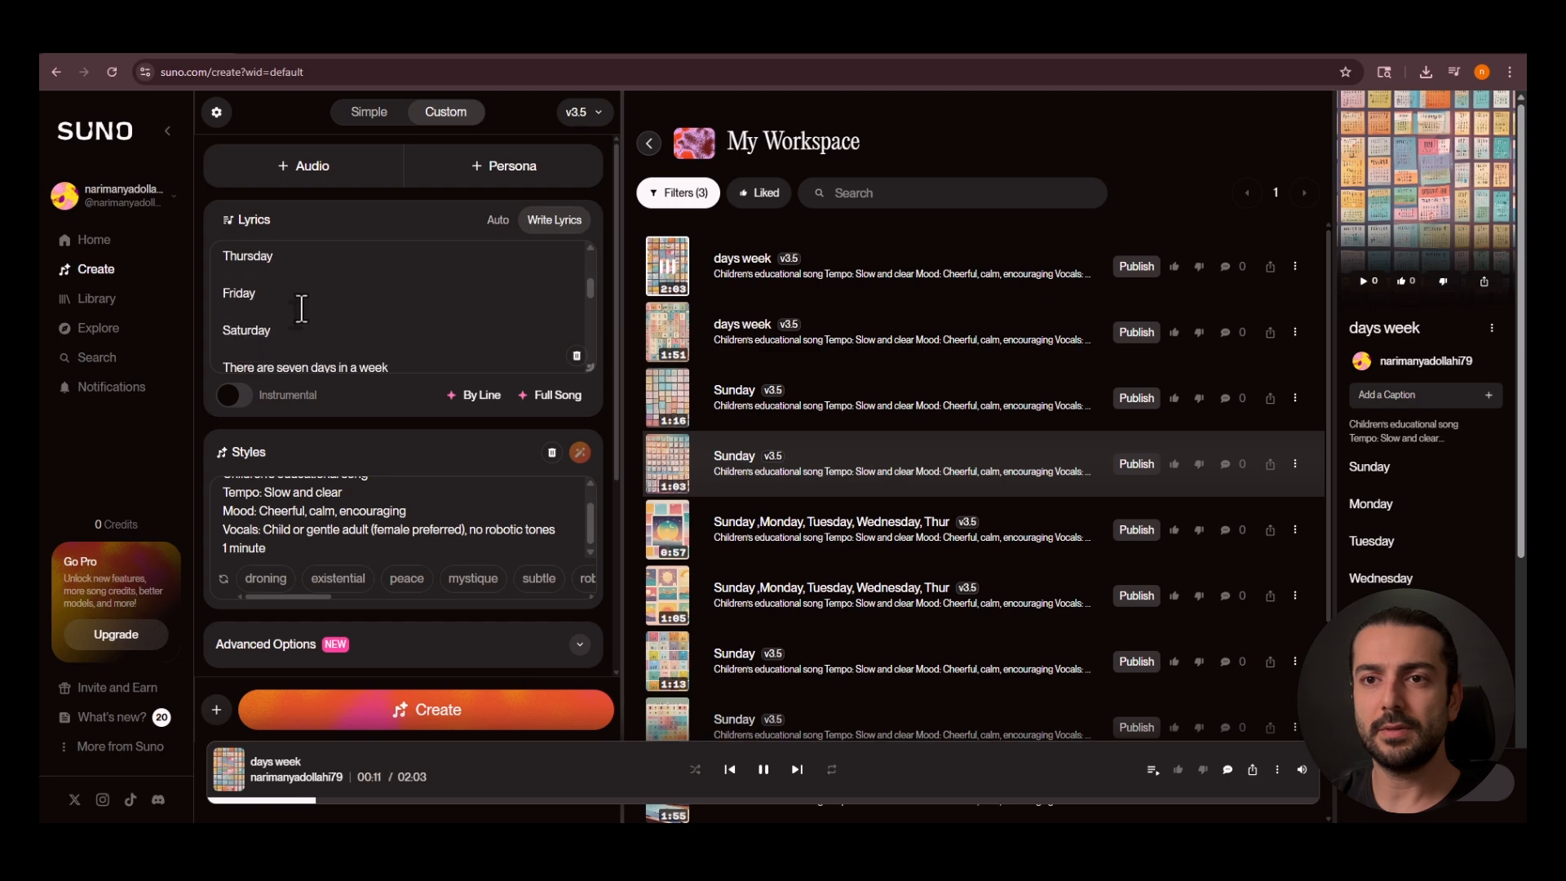
scroll(301, 308, down, 2)
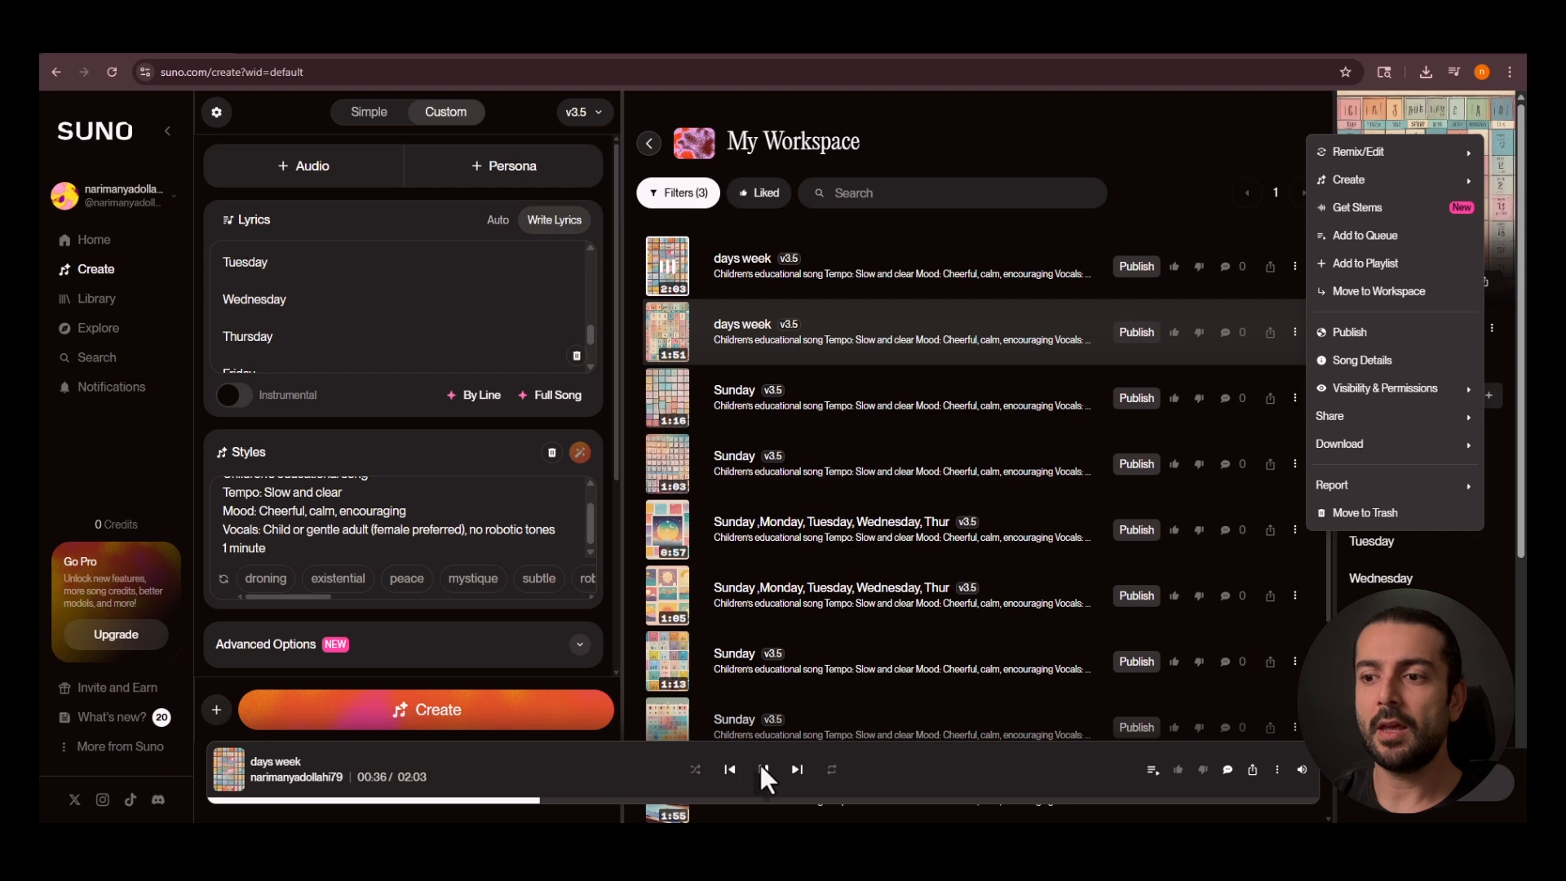
click(764, 774)
click(765, 770)
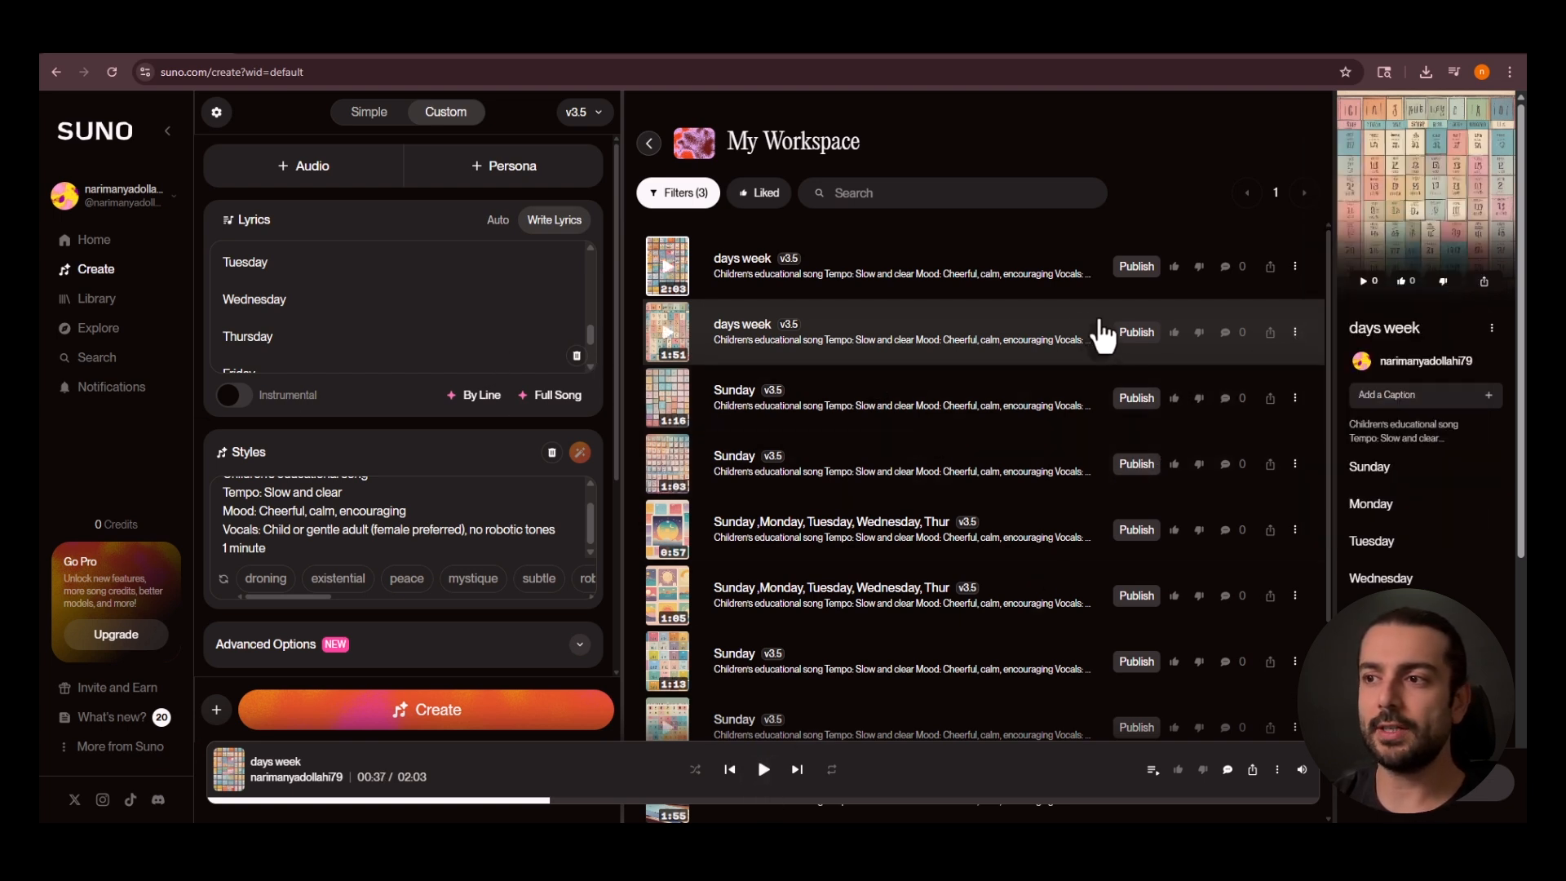
Download the 1:51 version of "days week" as MP3 audio without upgrading for commercial rights.
click(1295, 332)
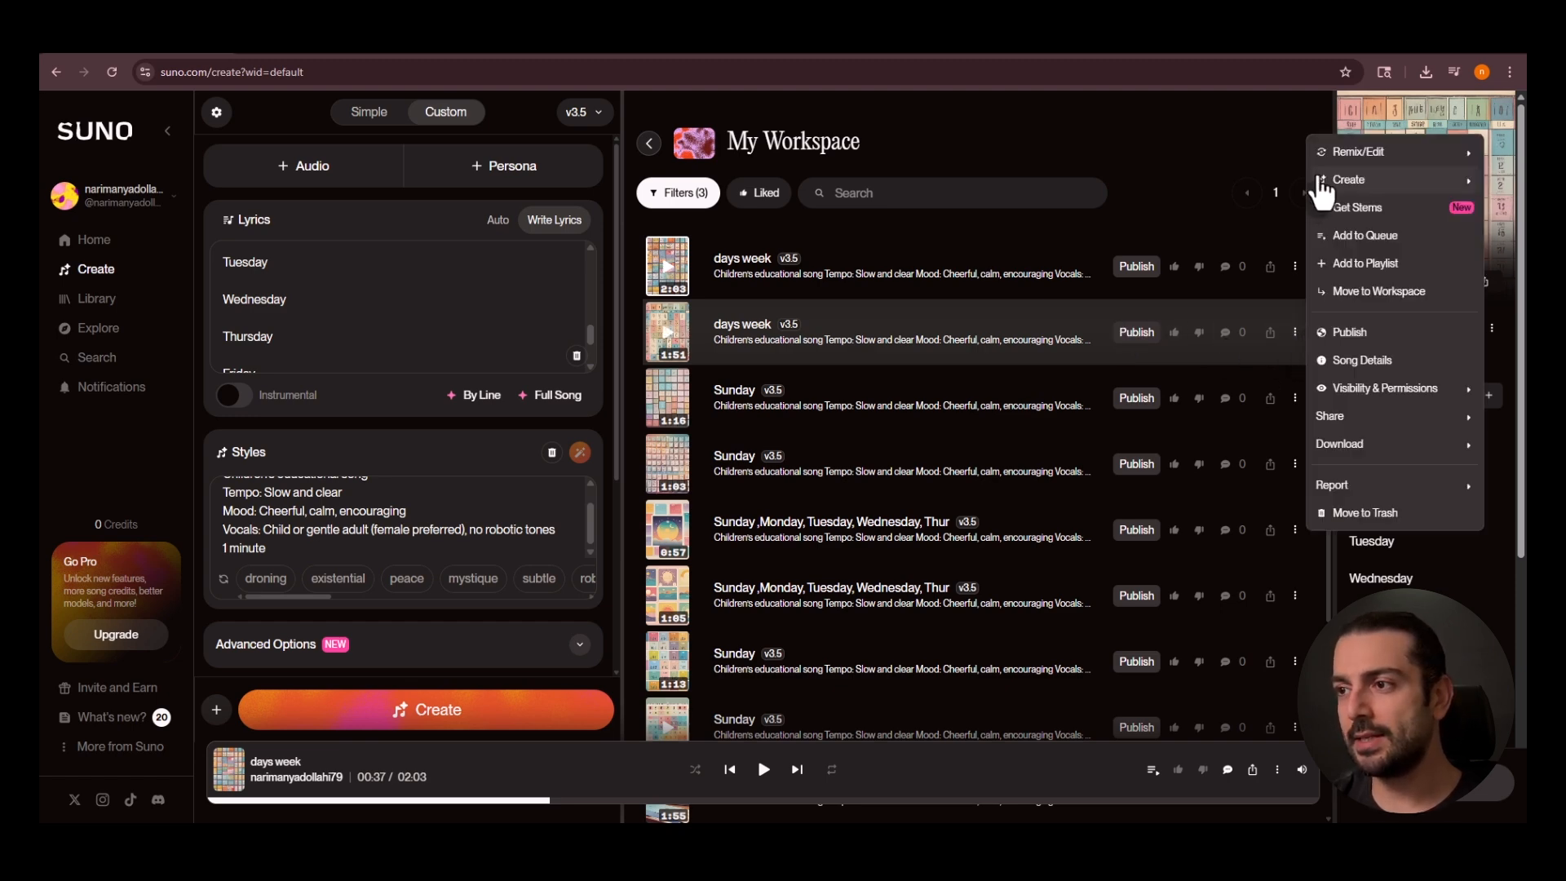
mouse_move(1345, 445)
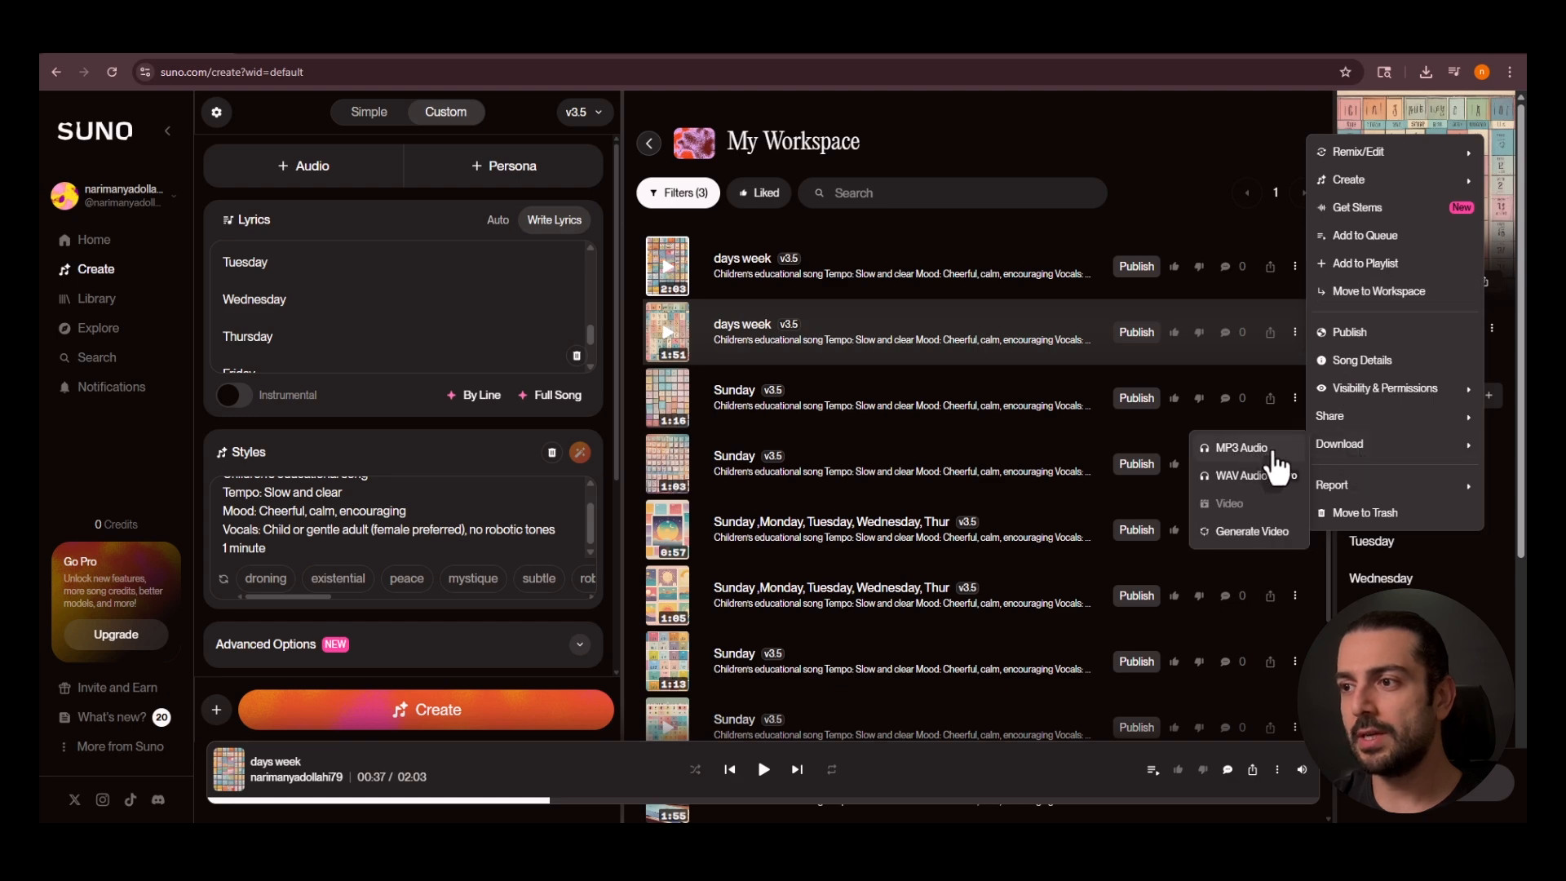
click(1240, 448)
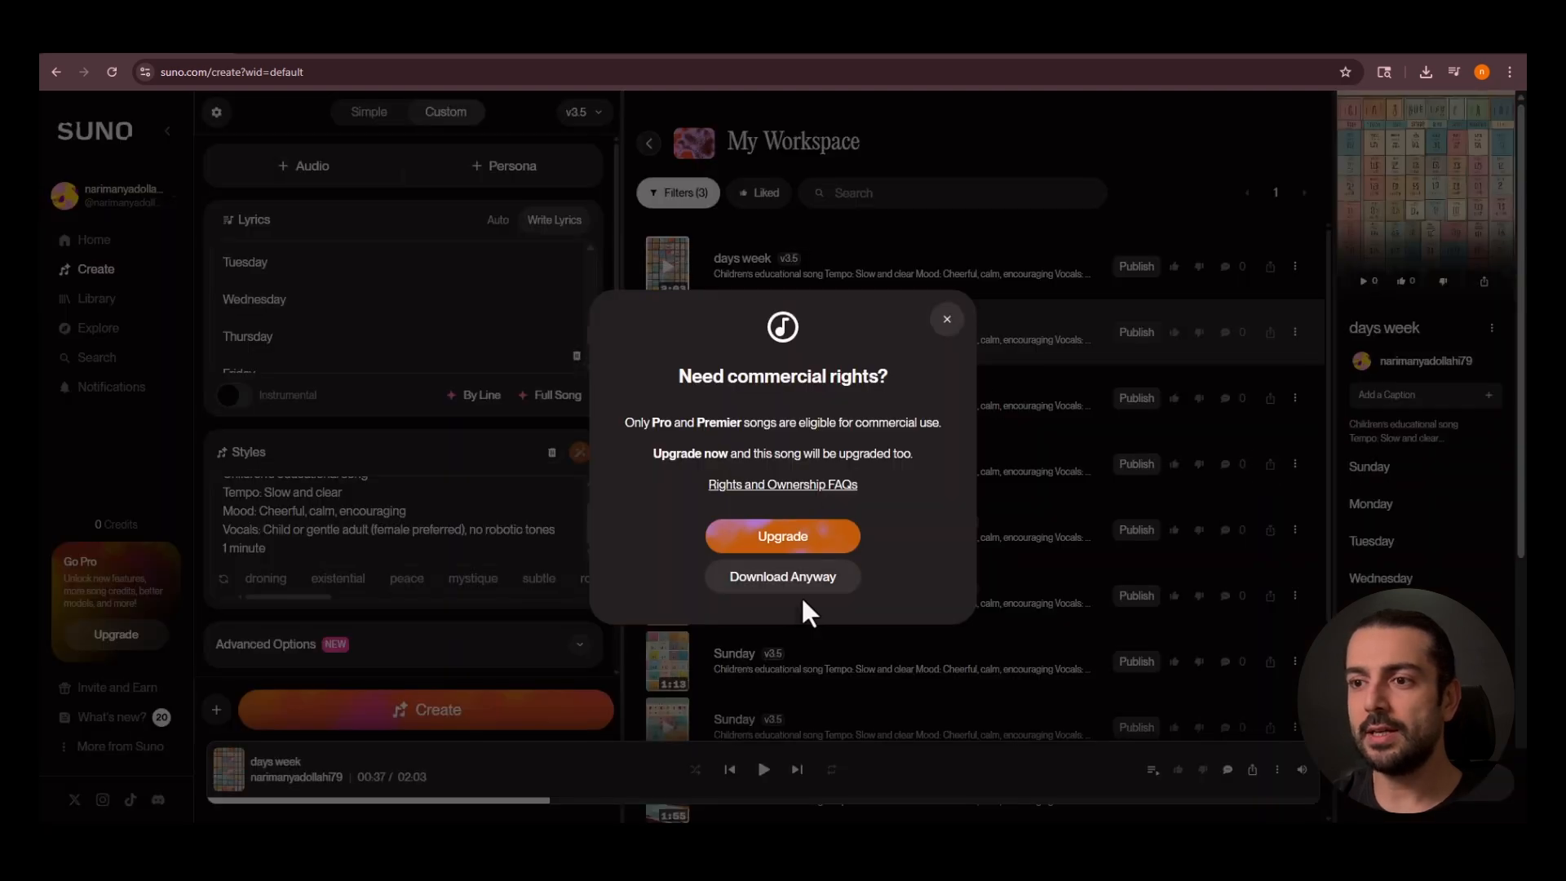
click(783, 580)
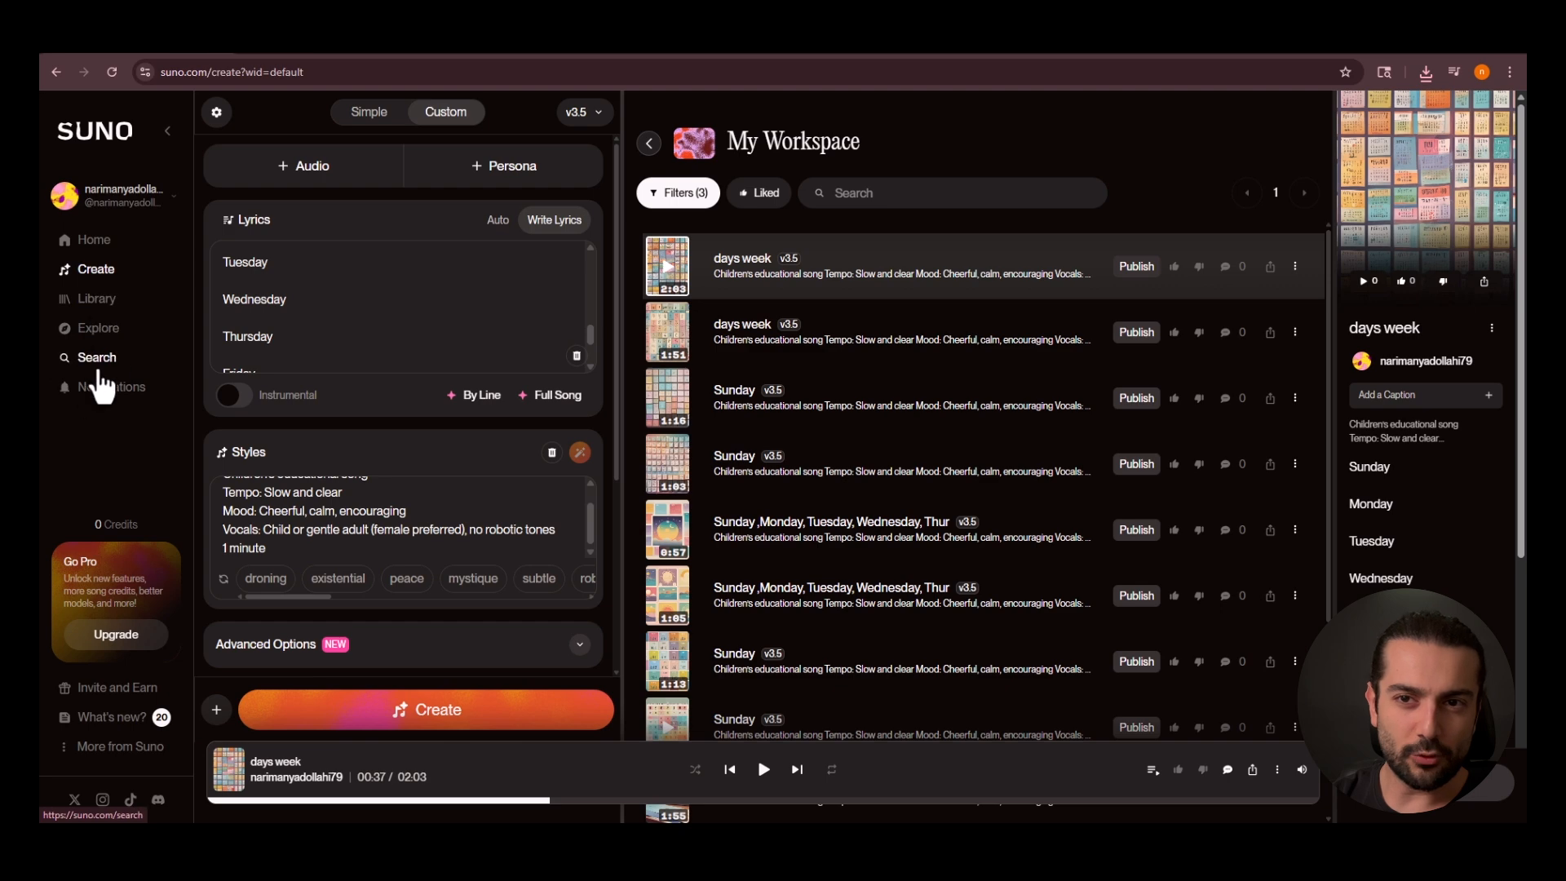
Open the Library and look through its list of generated songs.
click(97, 300)
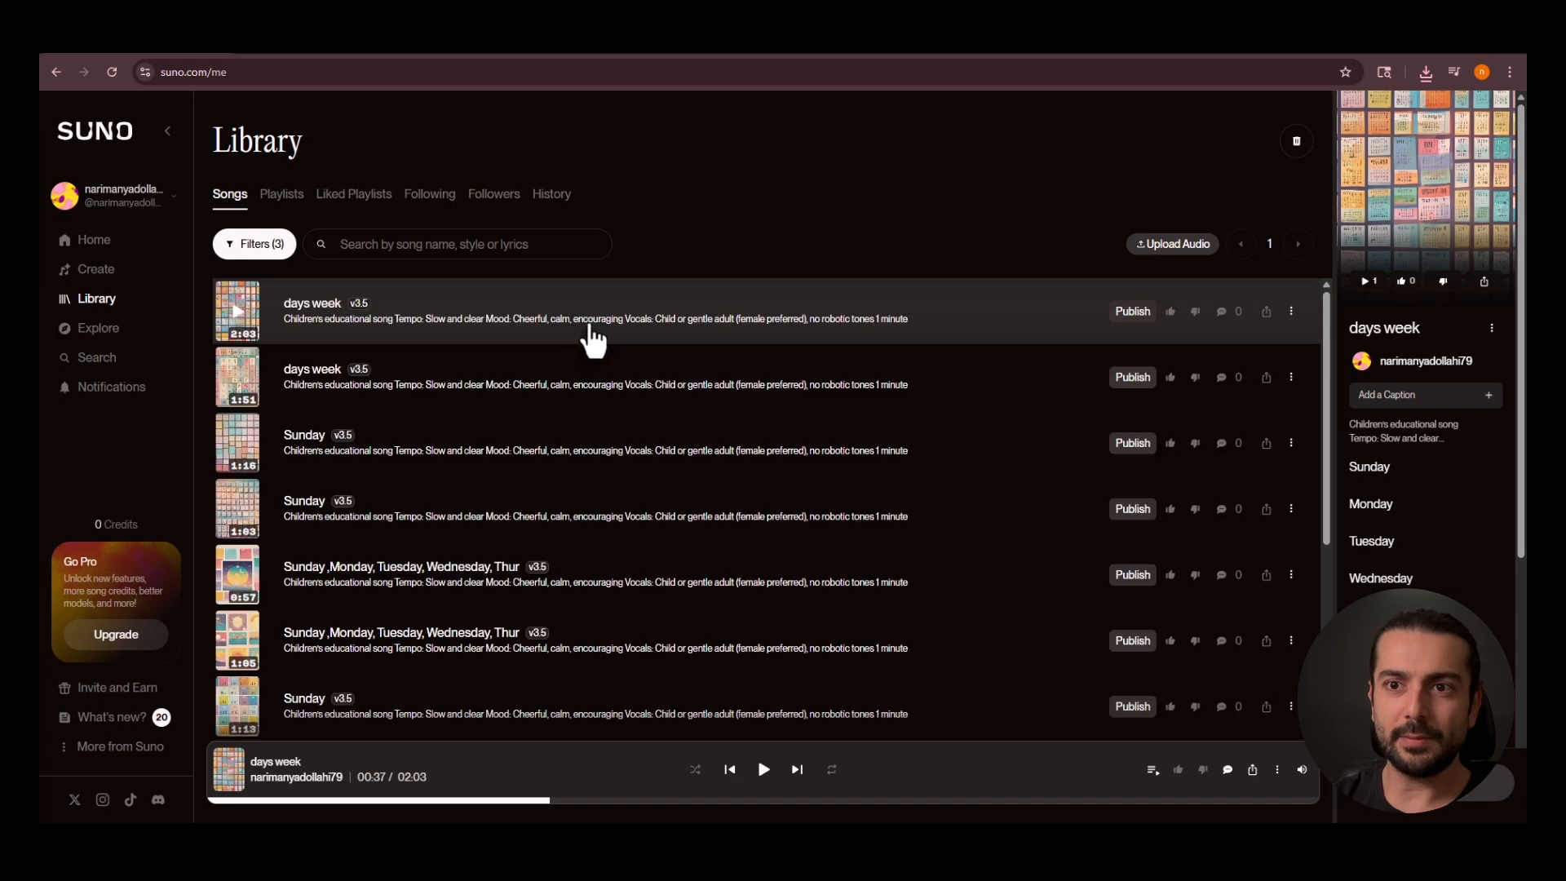
scroll(309, 519, down, 3)
scroll(314, 489, up, 3)
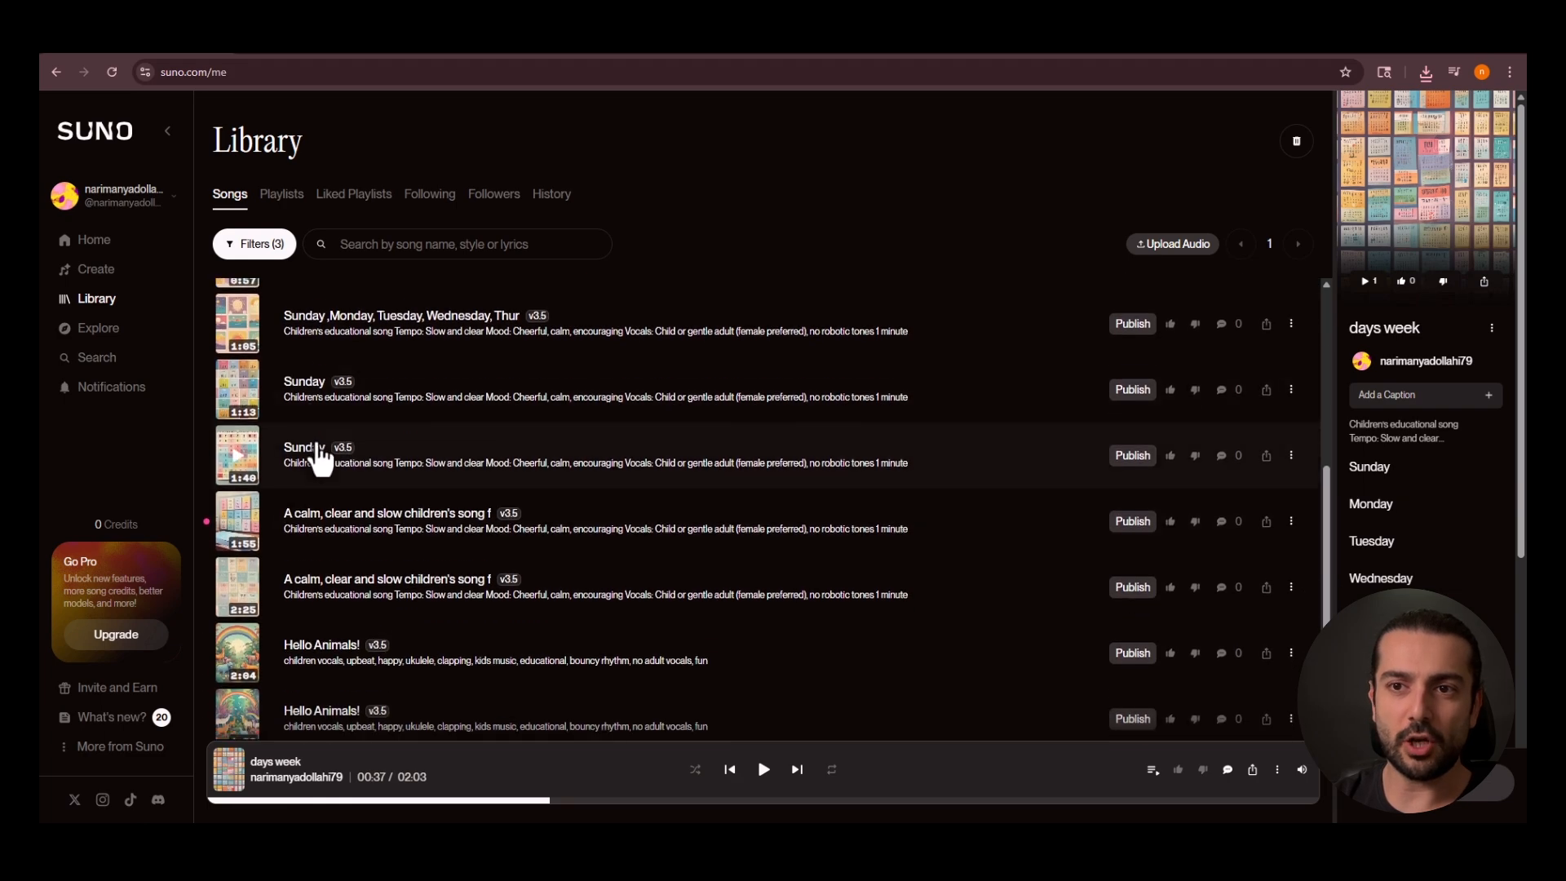
scroll(373, 454, down, 4)
scroll(343, 412, up, 4)
View the Library's Playlists, Liked Playlists and Following sections in turn.
click(346, 205)
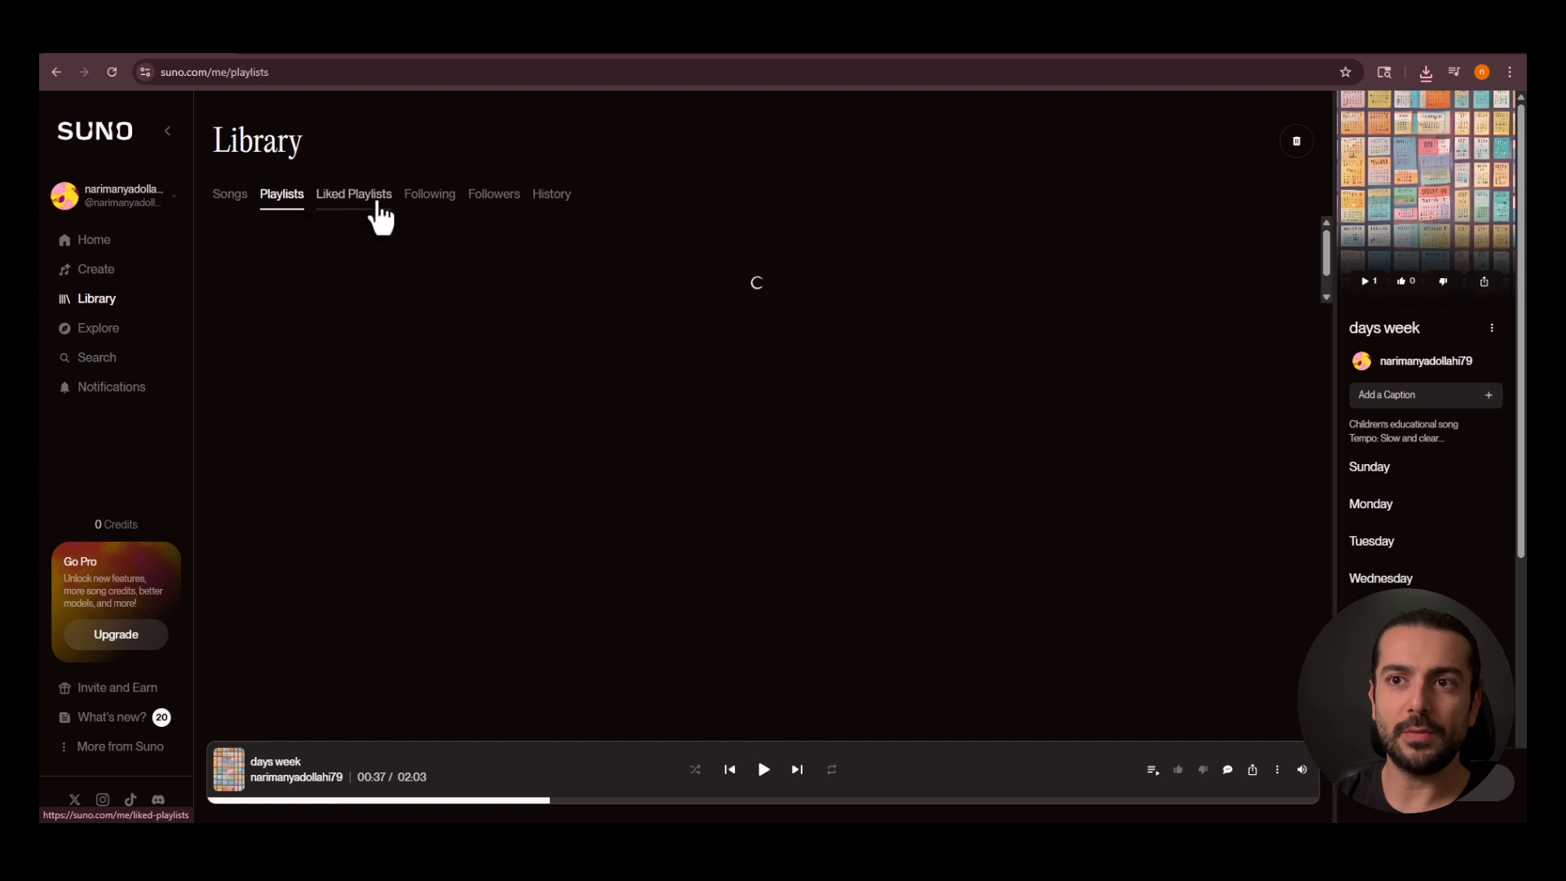
click(364, 209)
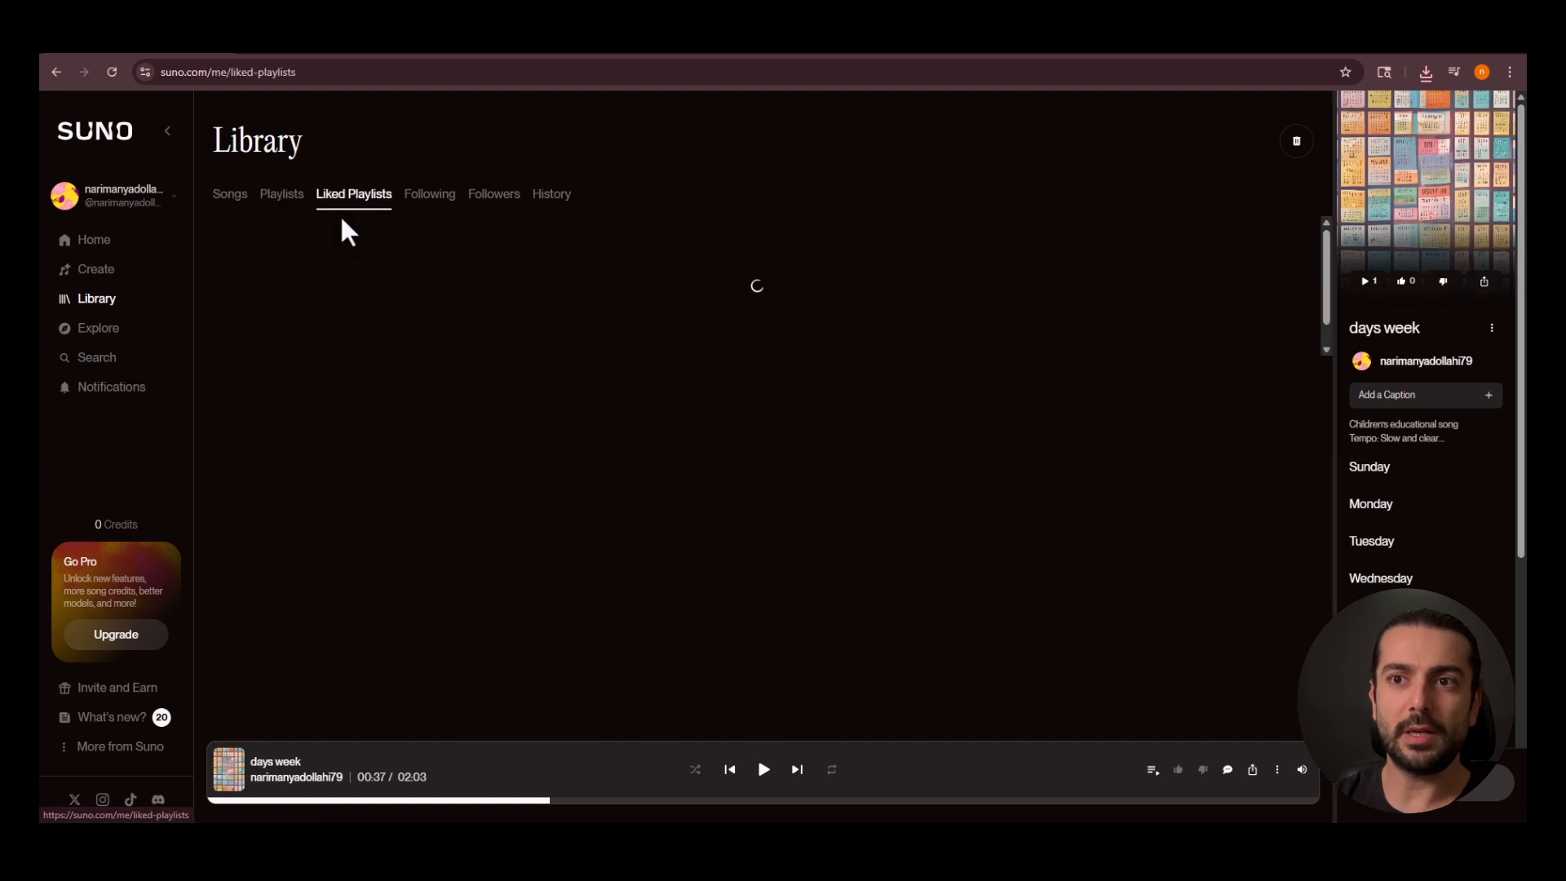
click(430, 194)
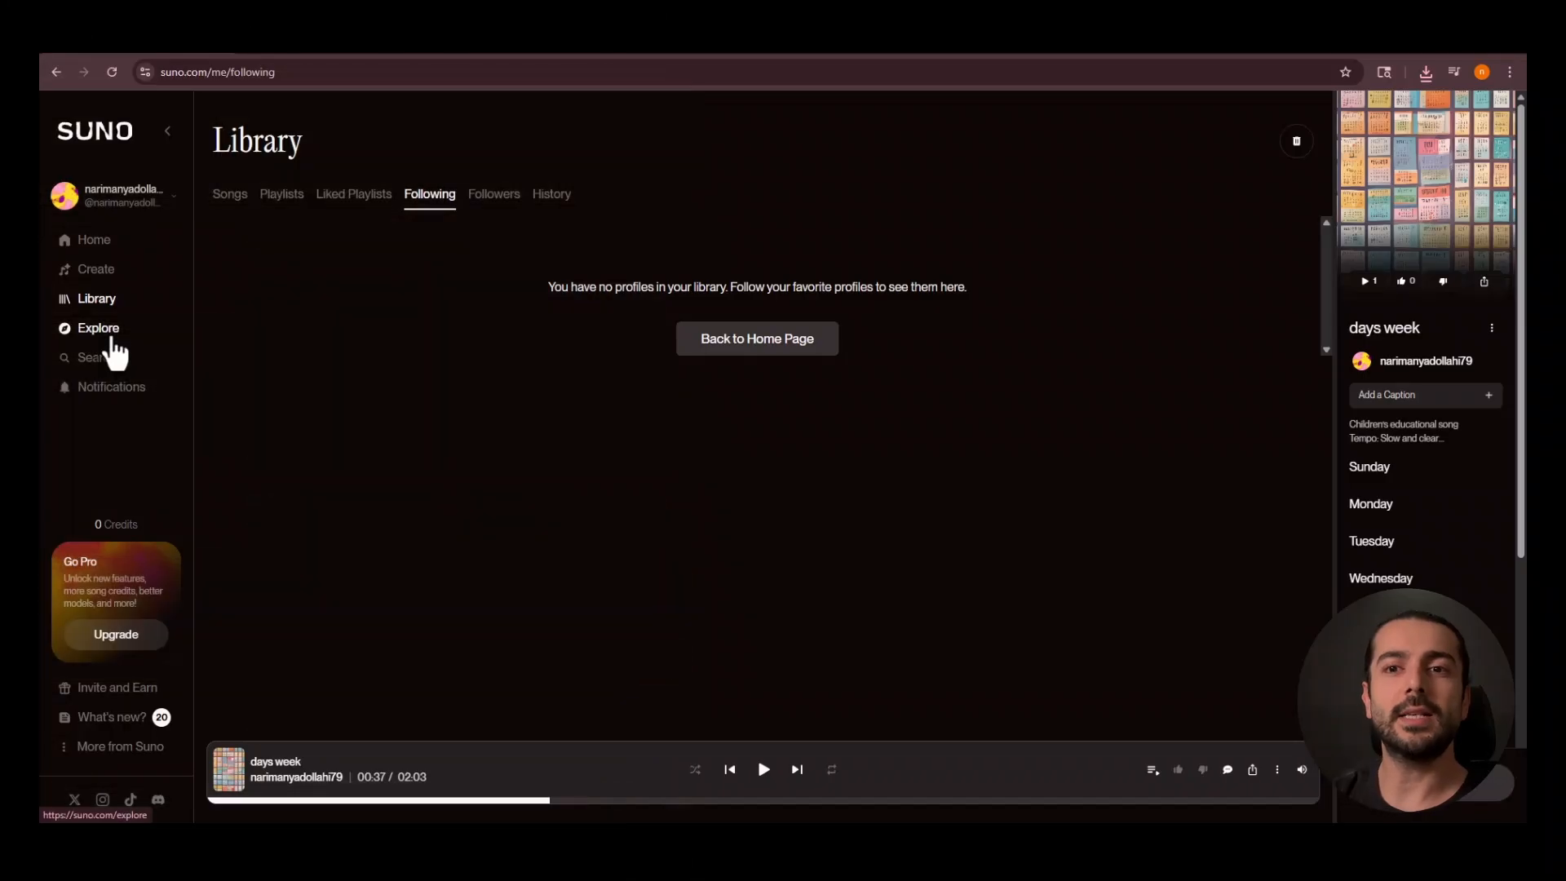
Open the Explore page, play a sample of the swing samba style, and pause it.
click(116, 342)
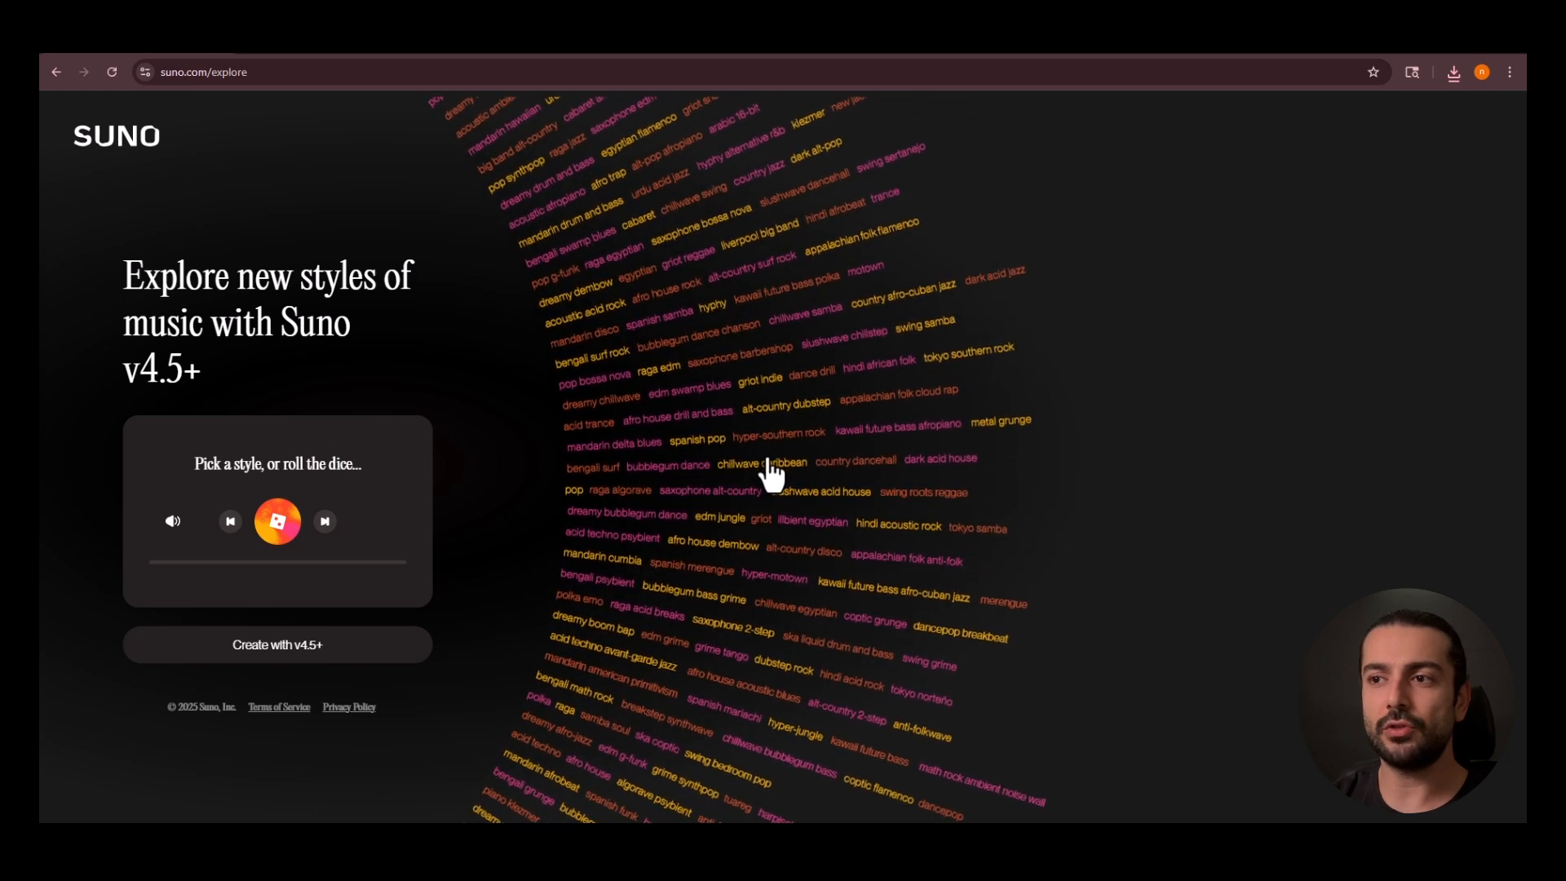
click(964, 349)
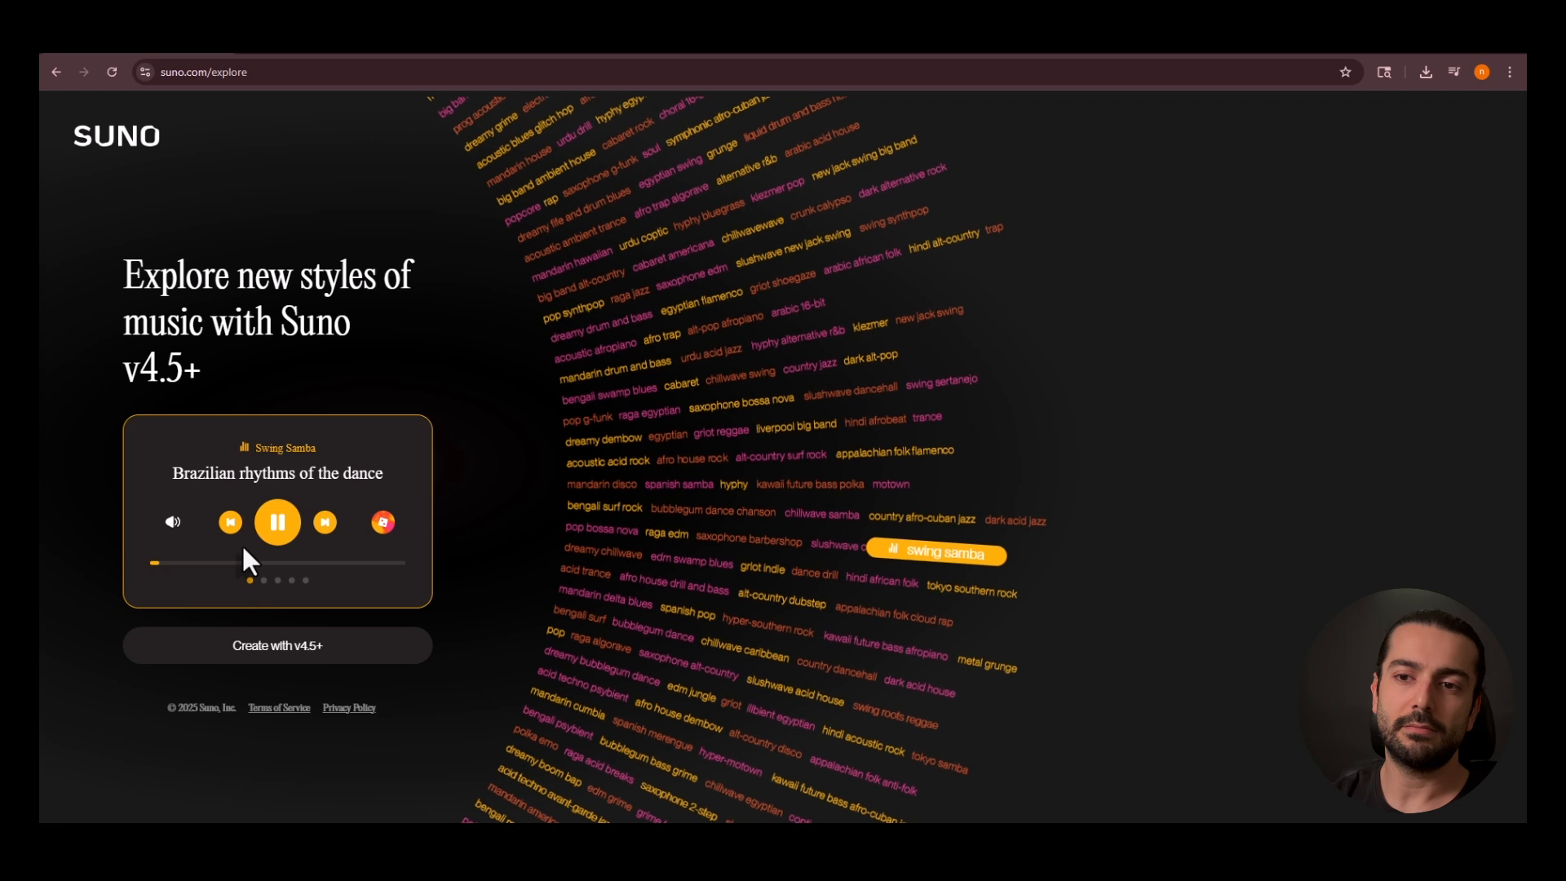
click(263, 534)
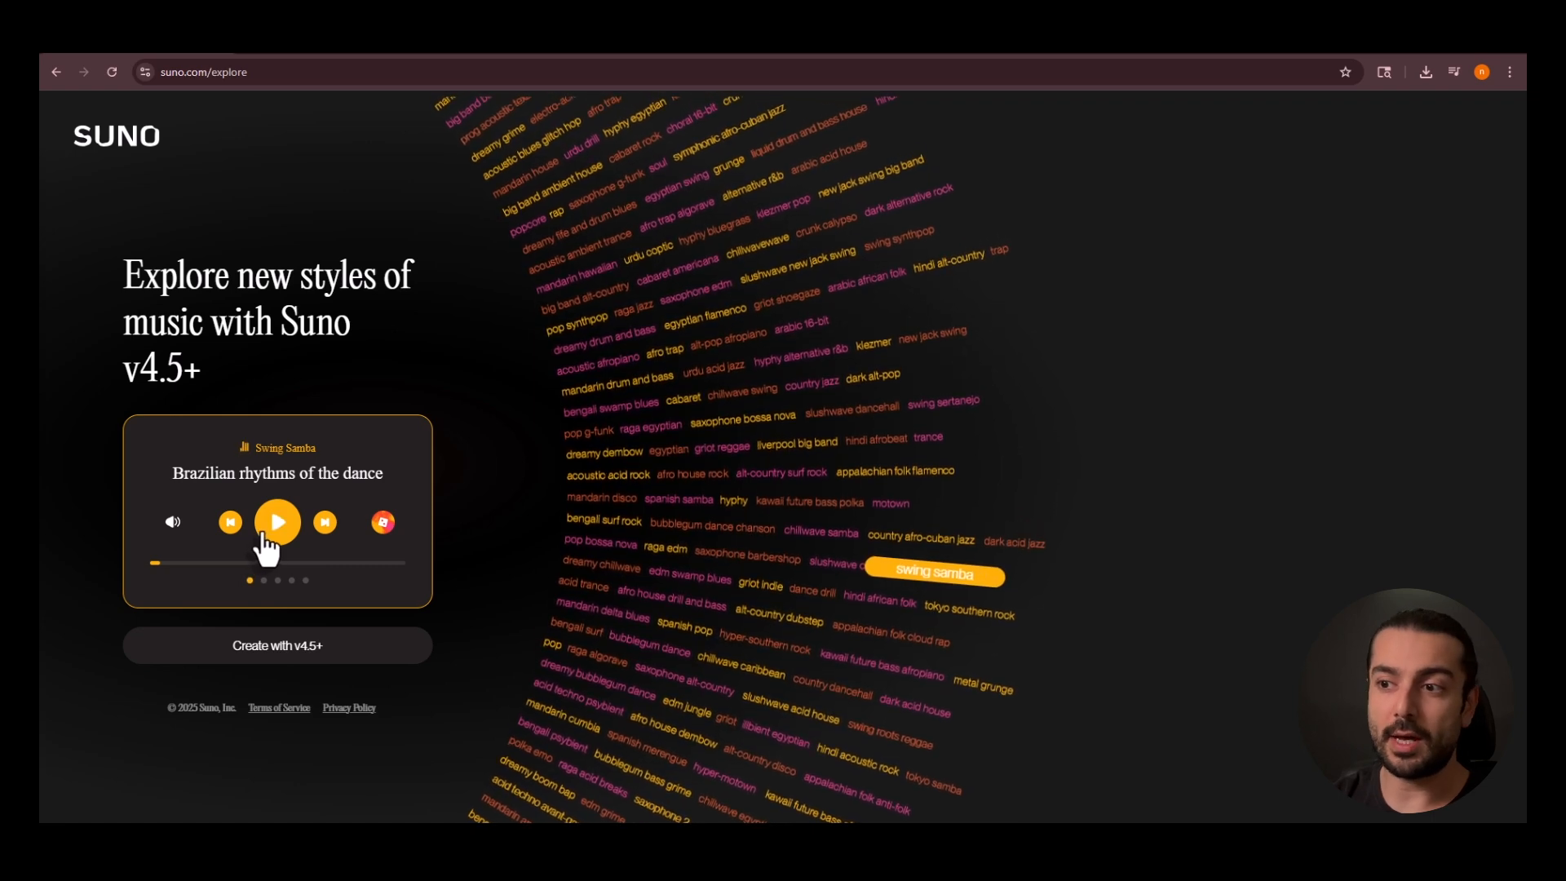